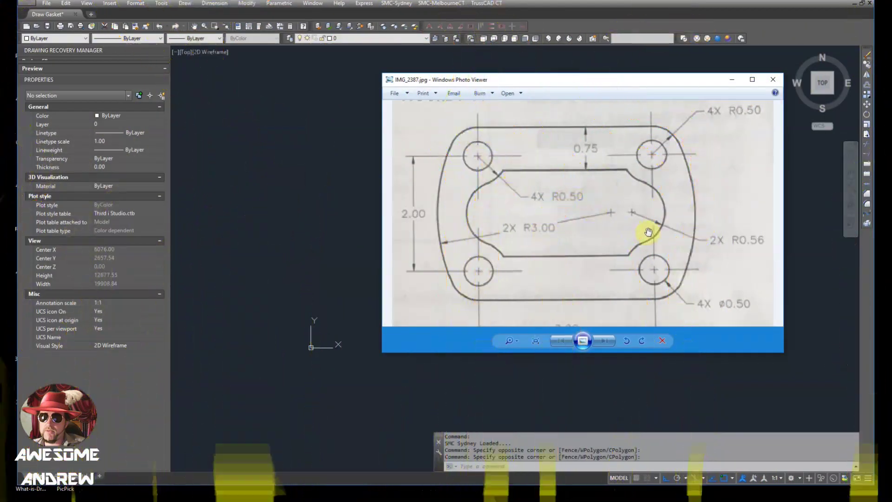
Move the Photo Viewer window aside and zoom out until the whole IMG_2387.jpg gasket drawing shows
drag(665, 81, 674, 62)
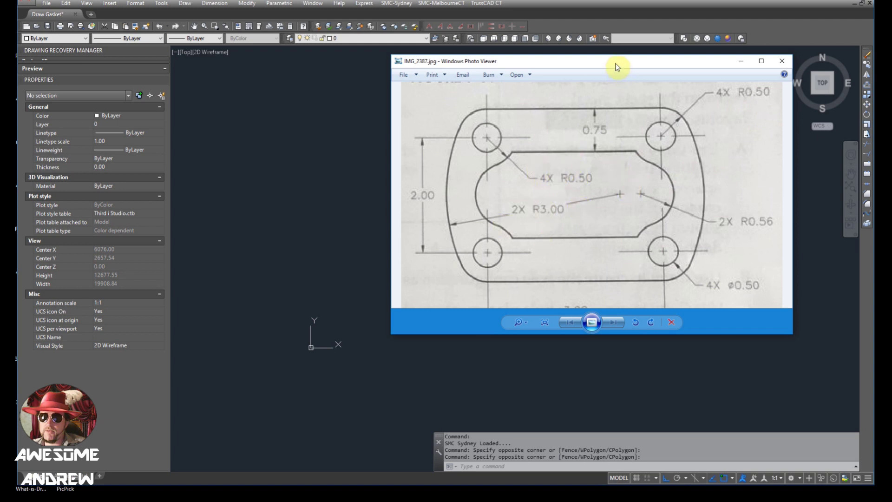
drag(617, 67, 566, 73)
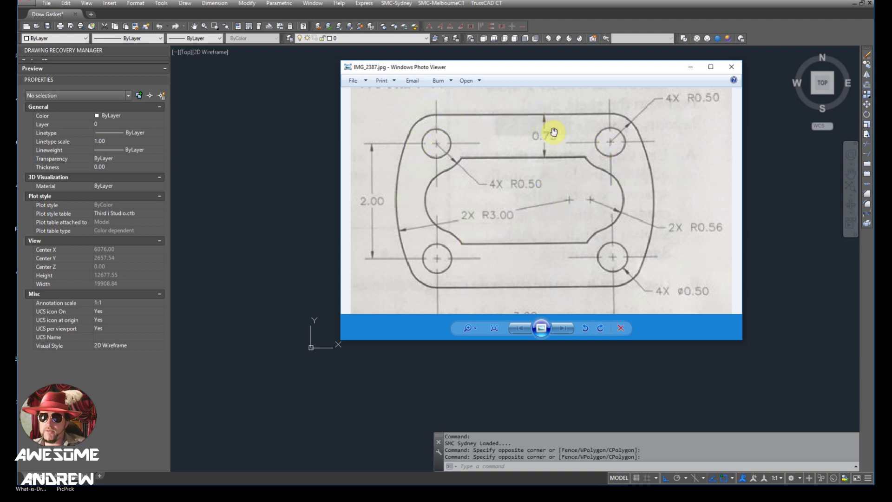
drag(558, 70, 583, 78)
scroll(541, 230, down, 2)
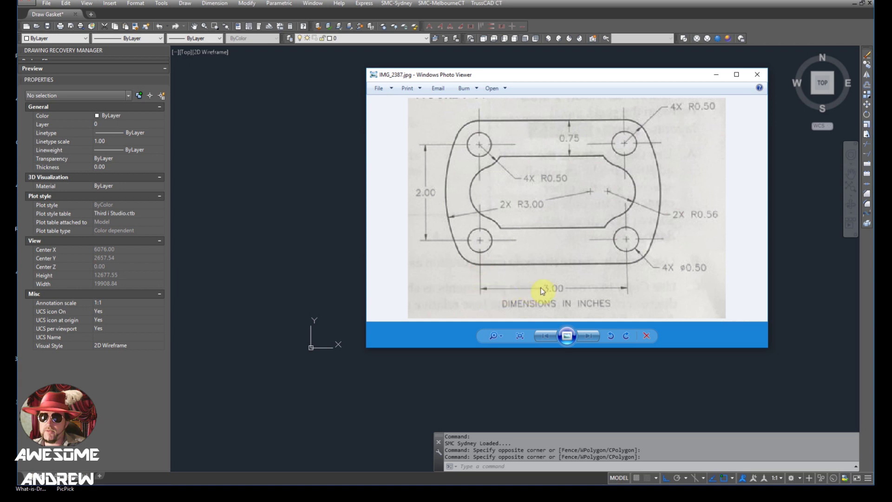
In AutoCAD, draw a 3-unit horizontal line and zoom to fit the drawing
click(439, 388)
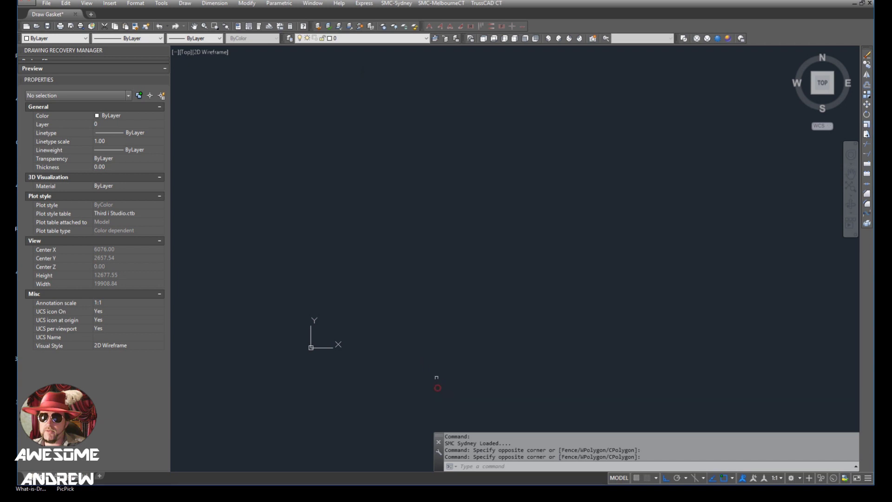
text(l)
key(Return)
click(319, 270)
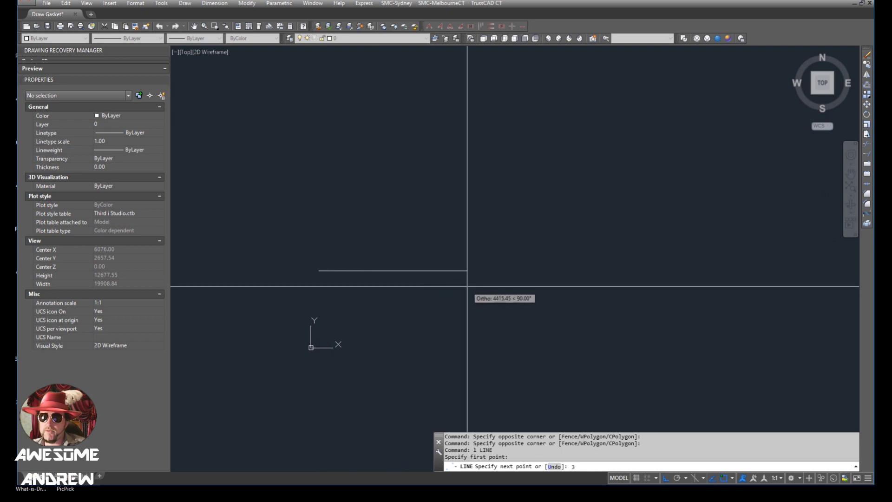
key(Return)
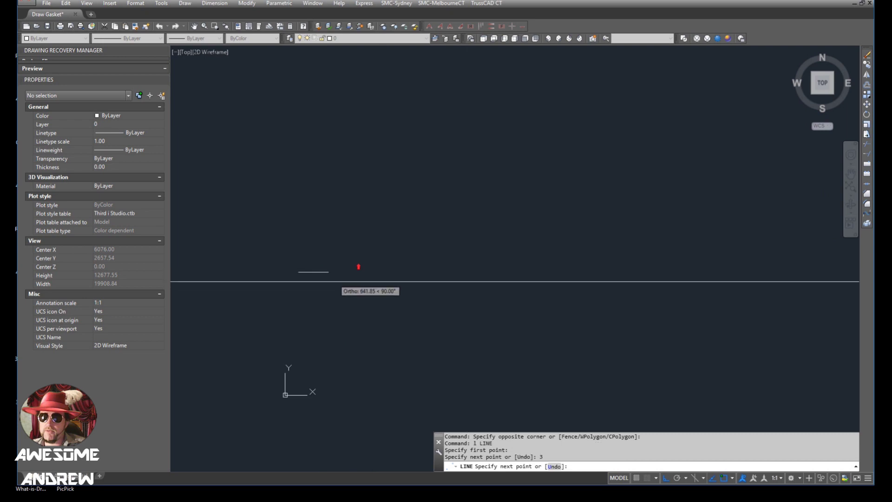
key(Return)
middle_click(282, 282)
scroll(440, 298, down, 8)
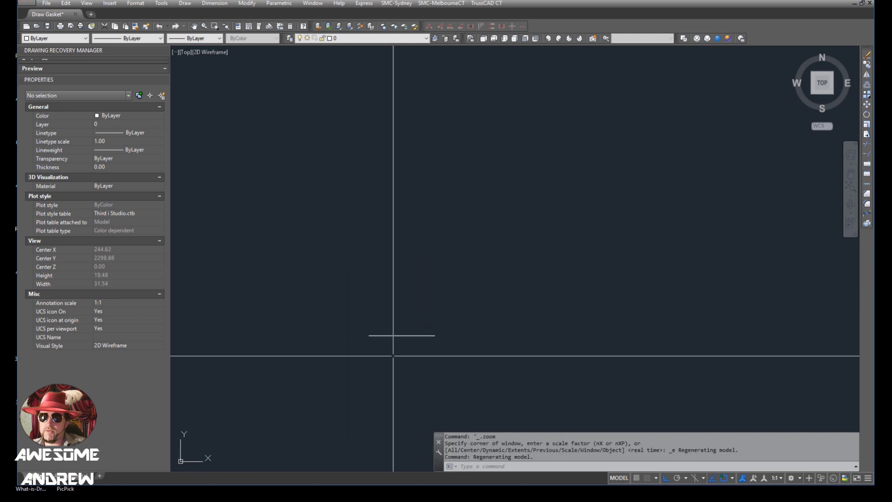
Draw another 3-unit horizontal line with Ortho on
text(l)
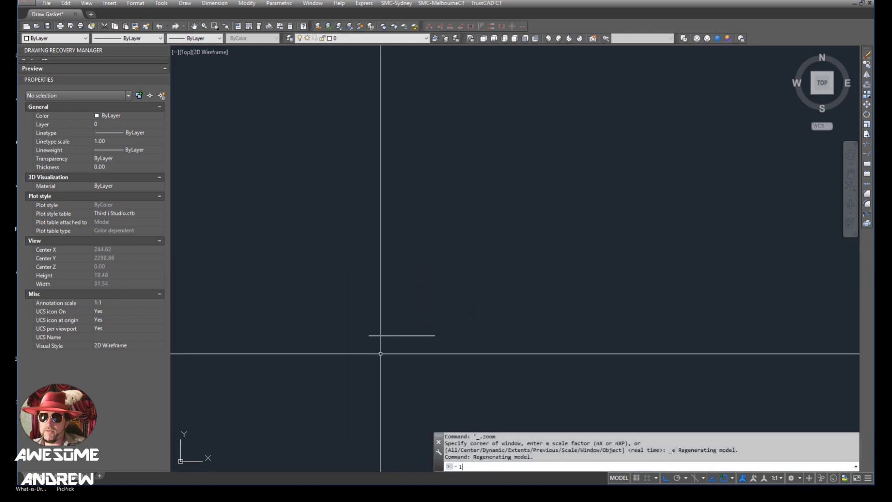
key(Return)
click(367, 368)
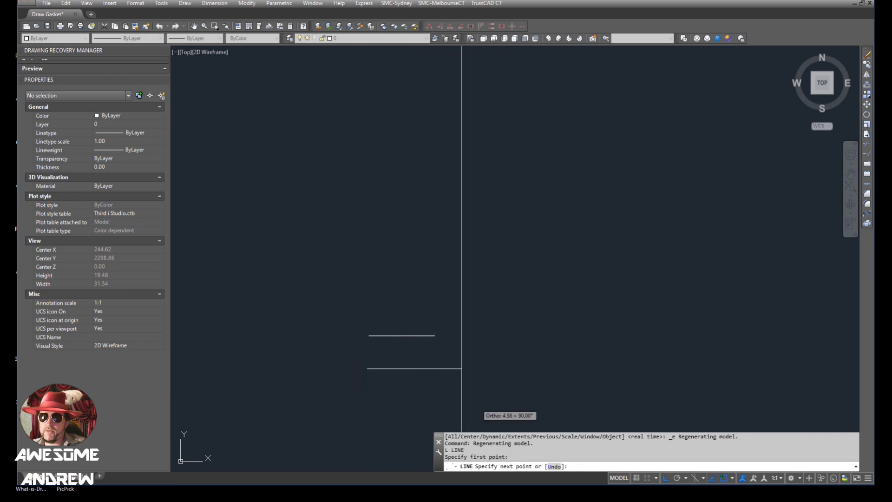
click(434, 368)
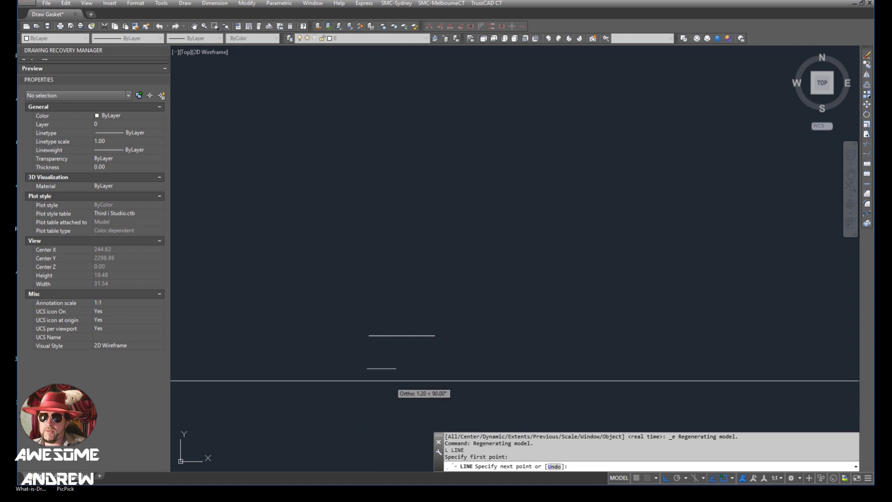
key(F8)
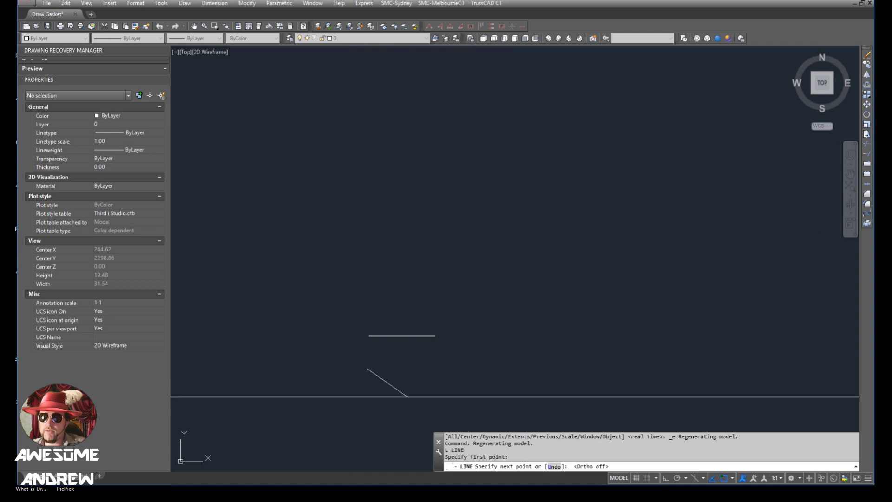
key(F8)
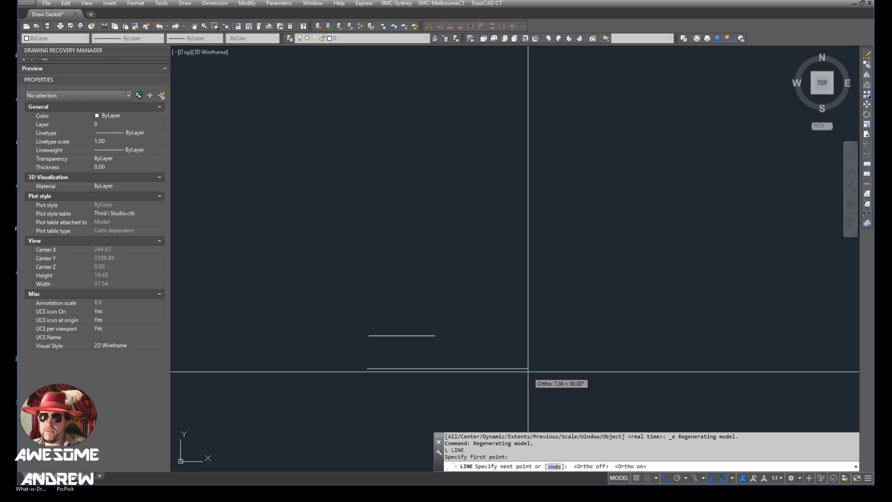
text(3)
key(Return)
key(Escape)
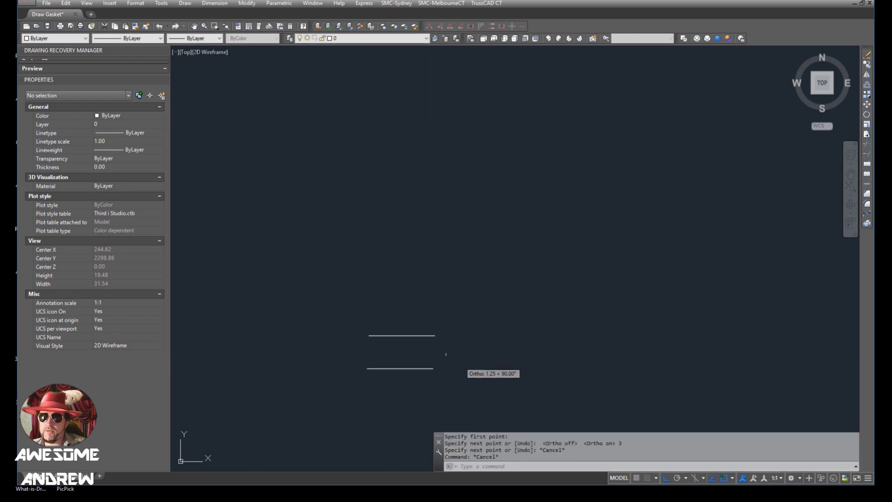
Erase the extra upper short line, then bring the gasket reference image back up
click(445, 353)
click(398, 315)
key(Delete)
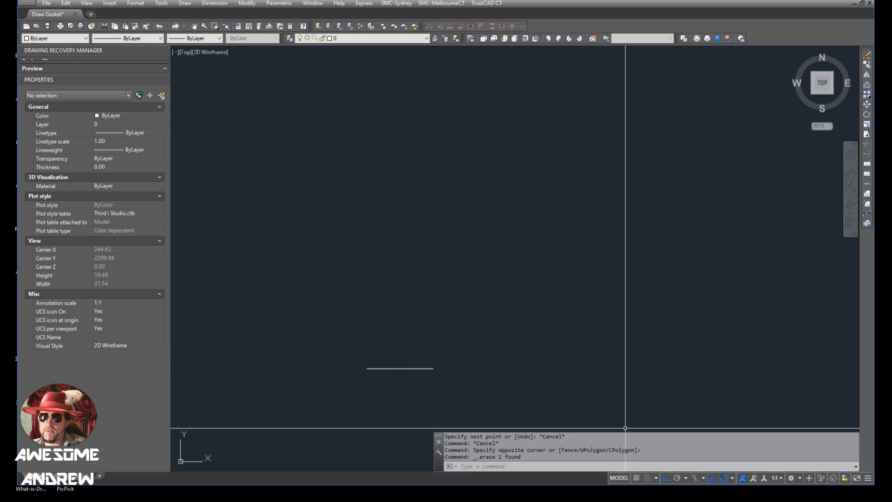
key(alt+Tab)
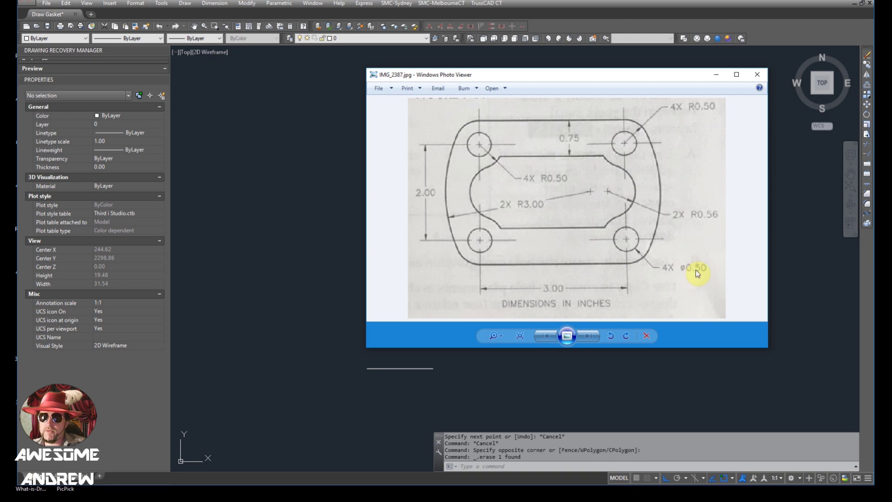
Draw a 0.50-diameter circle centred on the left endpoint of the 3-unit line
key(alt+Tab)
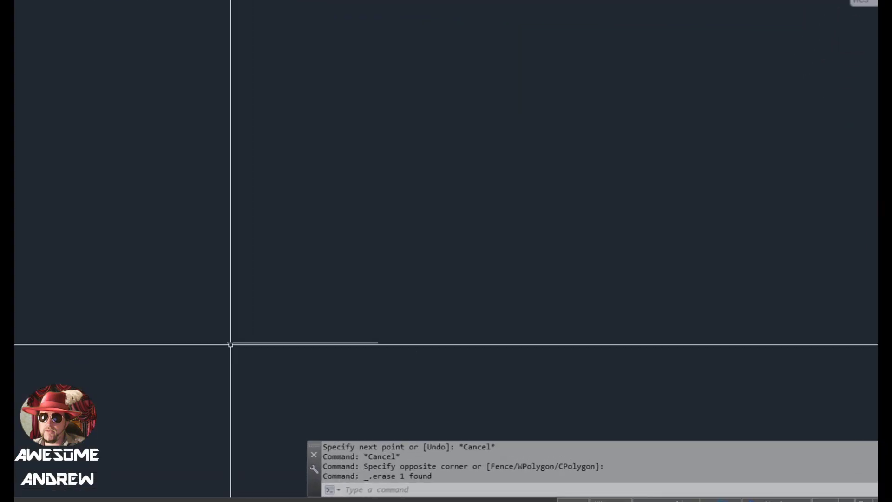
text(c)
key(Return)
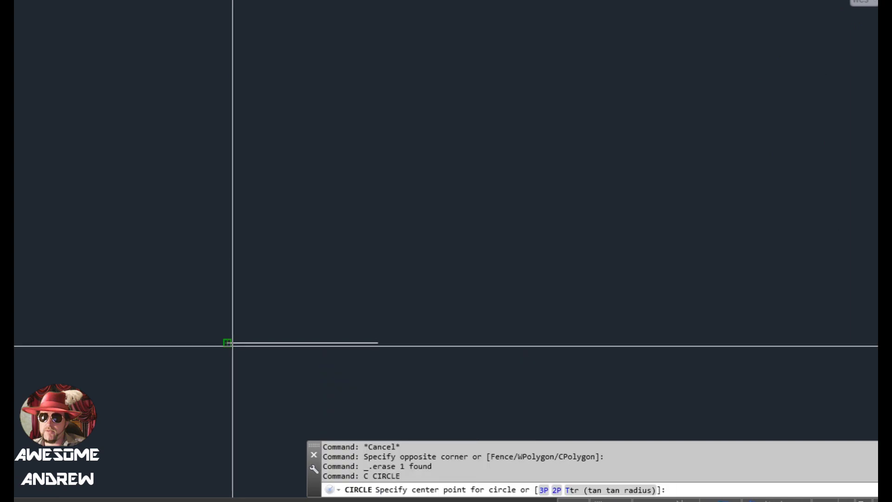
scroll(216, 344, up, 2)
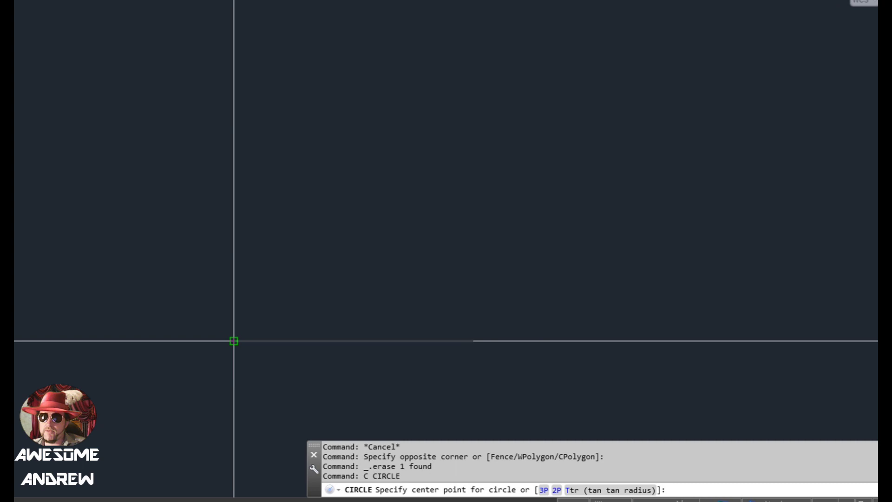
scroll(234, 341, up, 2)
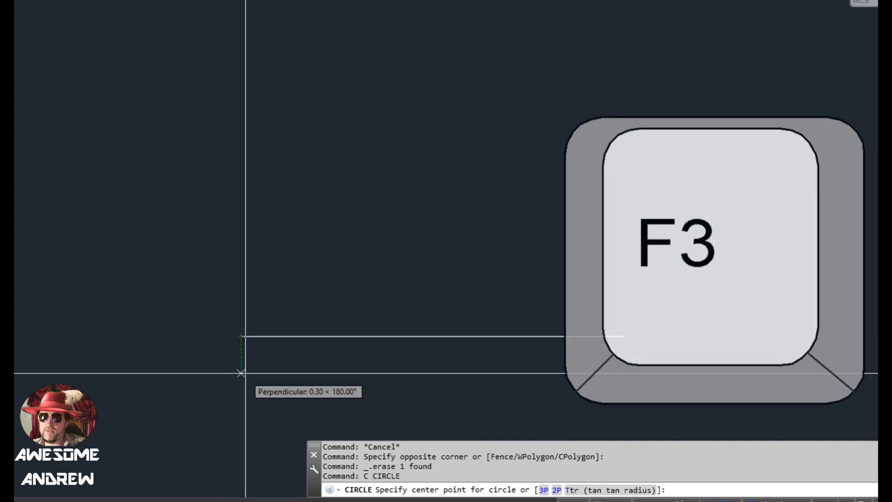
key(F3)
scroll(240, 372, down, 5)
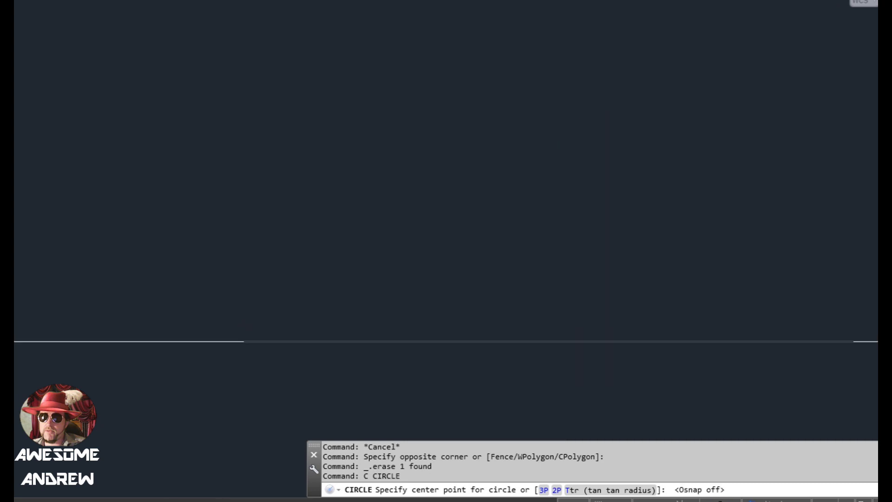
key(F3)
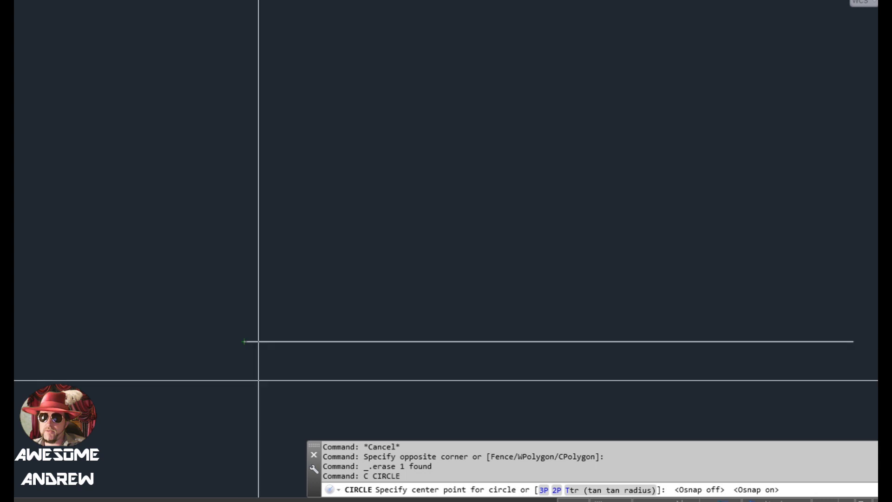
click(244, 342)
scroll(244, 342, down, 2)
click(410, 475)
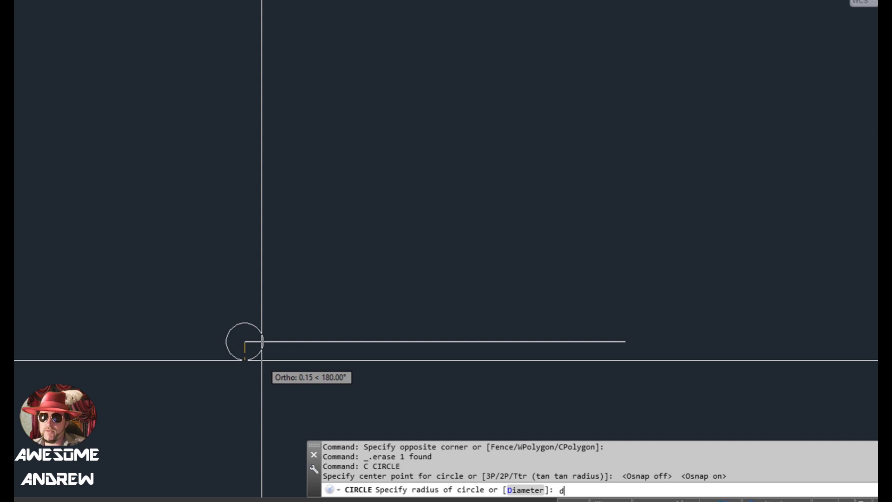
key(Return)
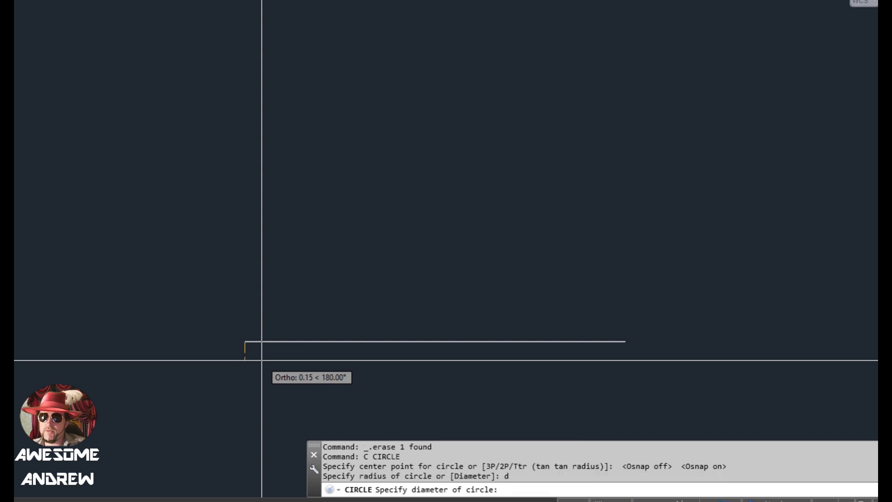
key(Return)
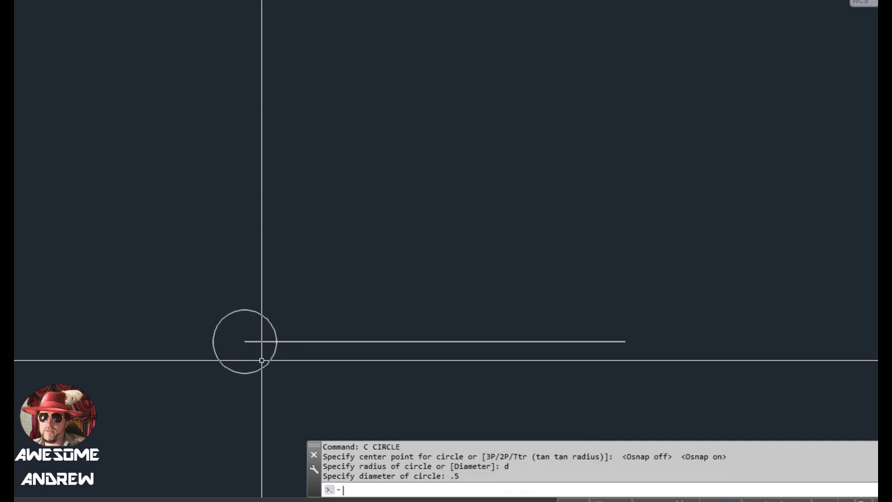
scroll(262, 360, down, 2)
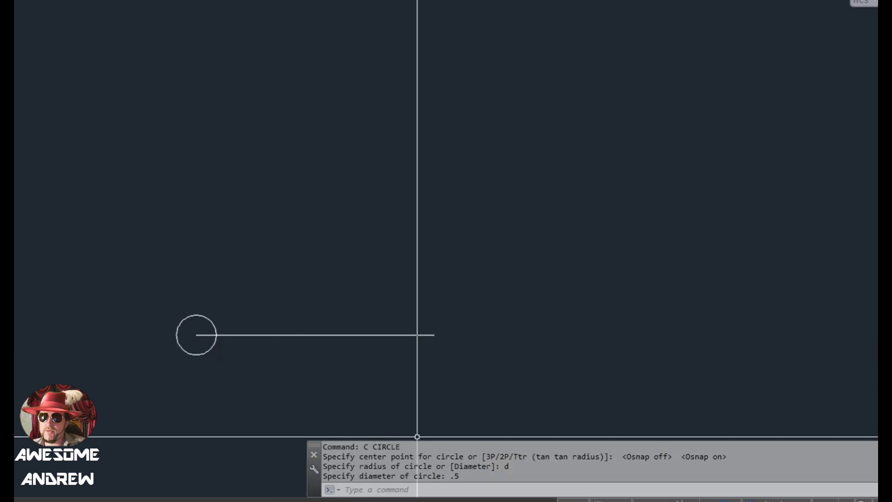
key(alt+Tab)
key(alt+Tab)
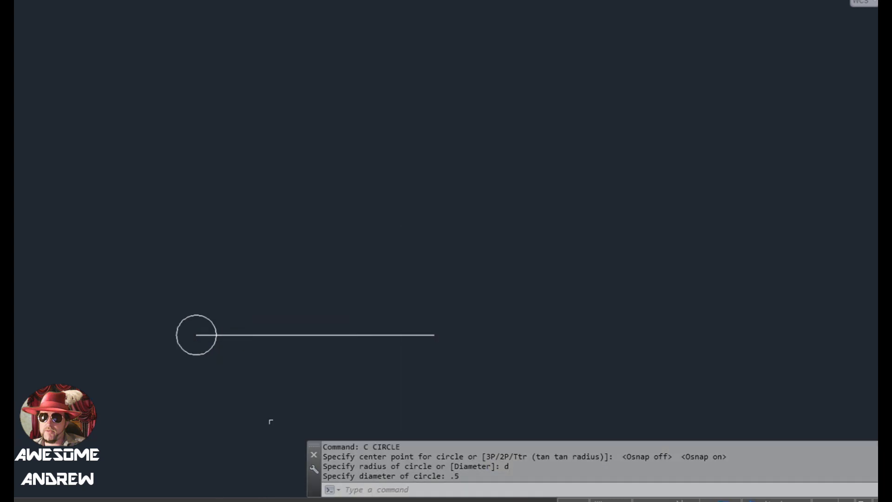
Copy the Ø0.50 circle from the line's left end to its right endpoint
click(196, 355)
key(Escape)
text(co)
key(Return)
click(213, 346)
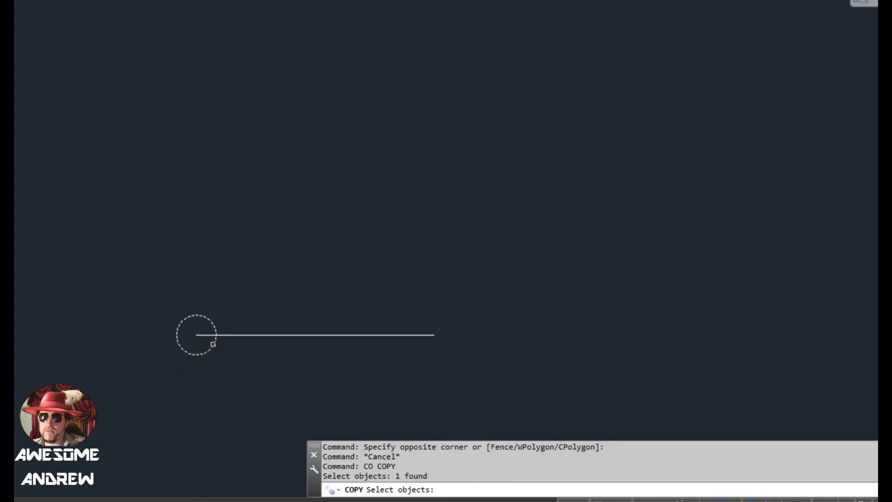
key(Return)
click(196, 334)
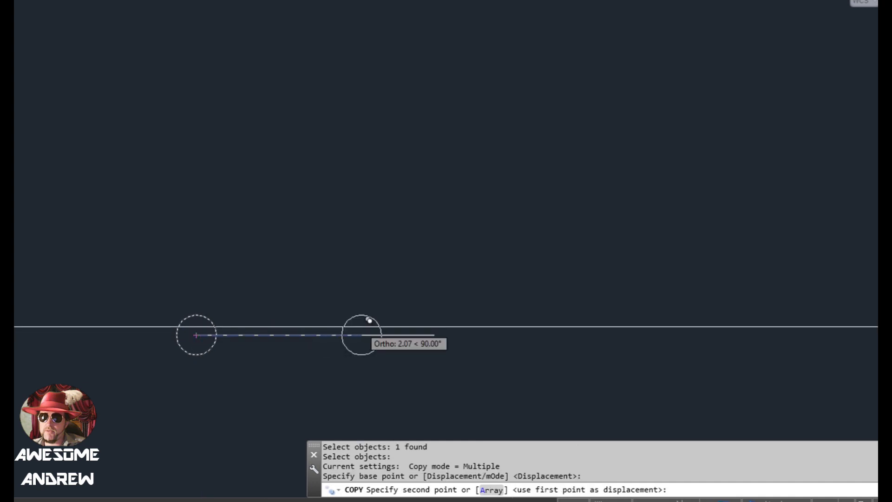
click(433, 334)
key(Escape)
key(Escape)
key(Escape)
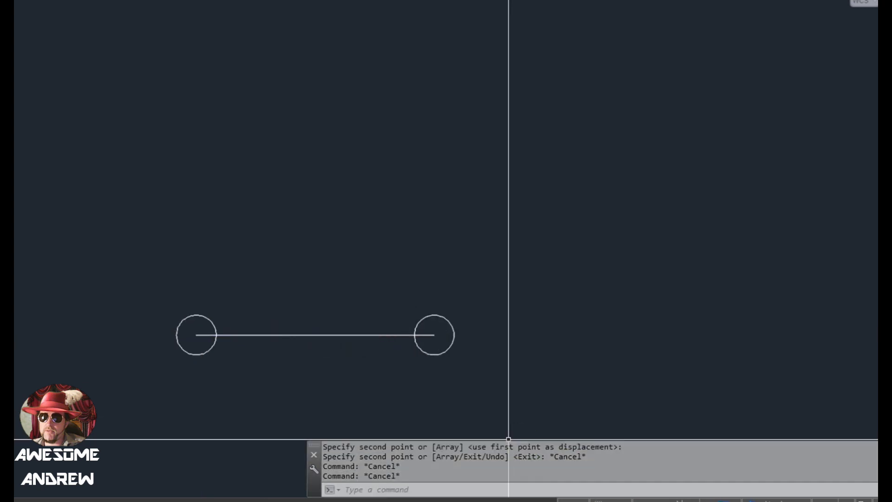
key(alt+Tab)
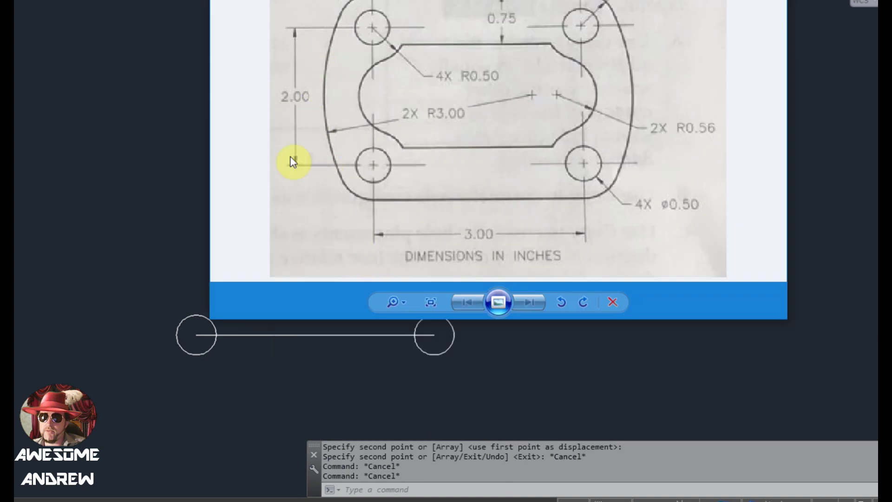
Copy both lower holes and their connecting line 2 units straight up using the grip Move-Copy option
click(316, 365)
key(Escape)
key(Escape)
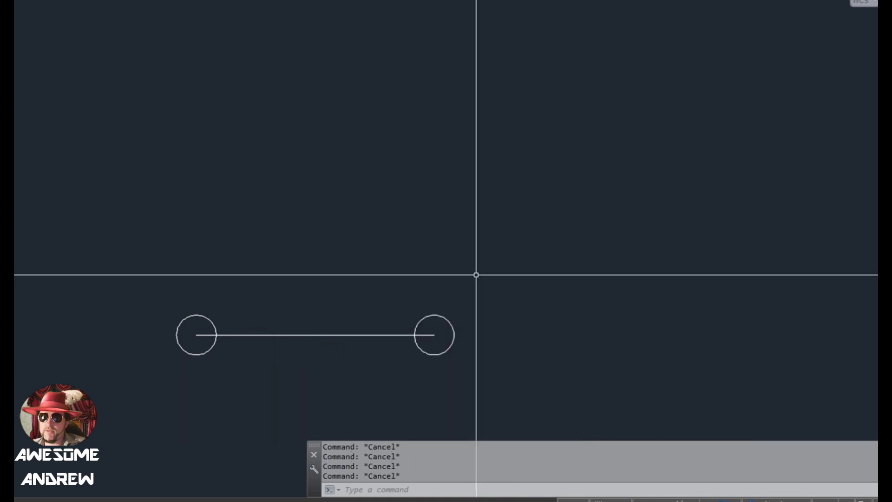
click(472, 282)
click(192, 323)
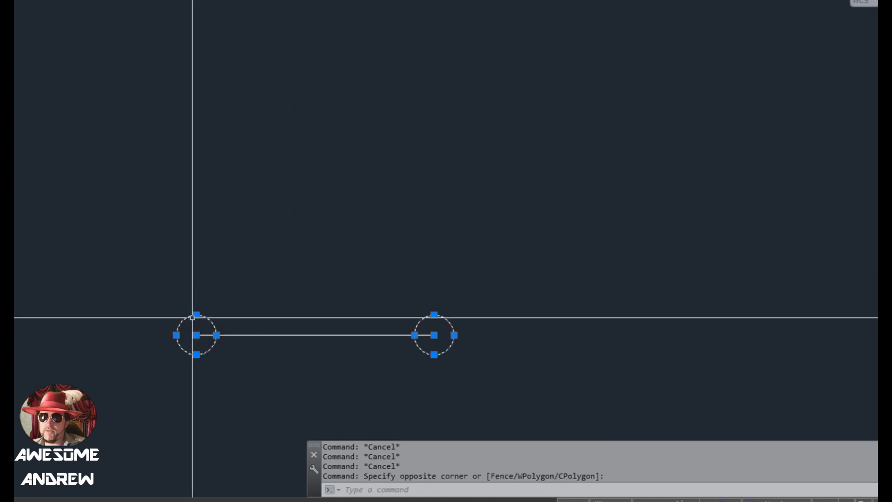
click(196, 334)
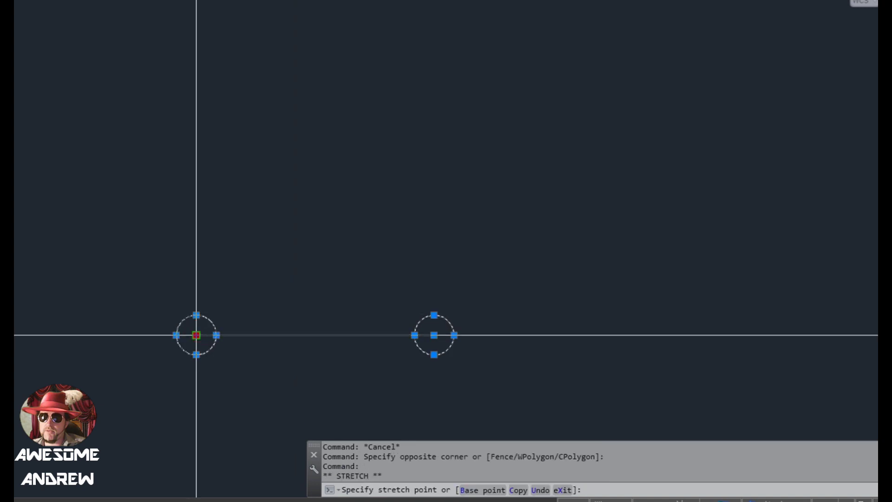
scroll(179, 340, up, 4)
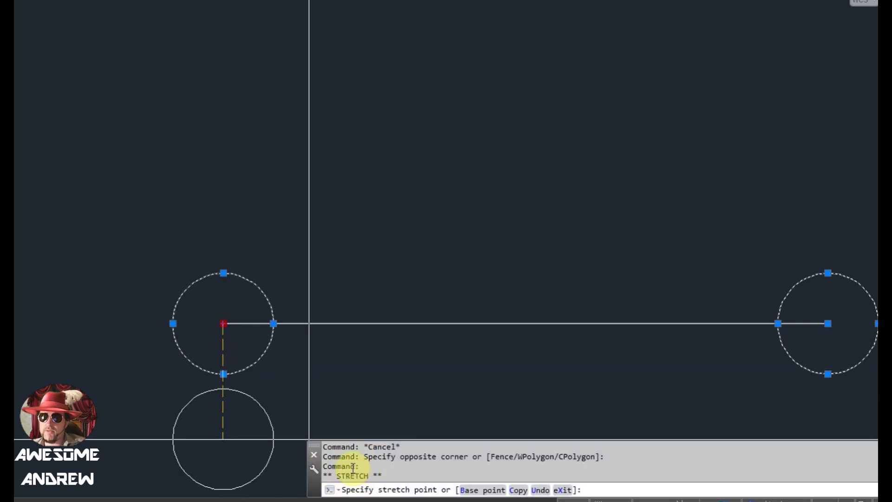
key(space)
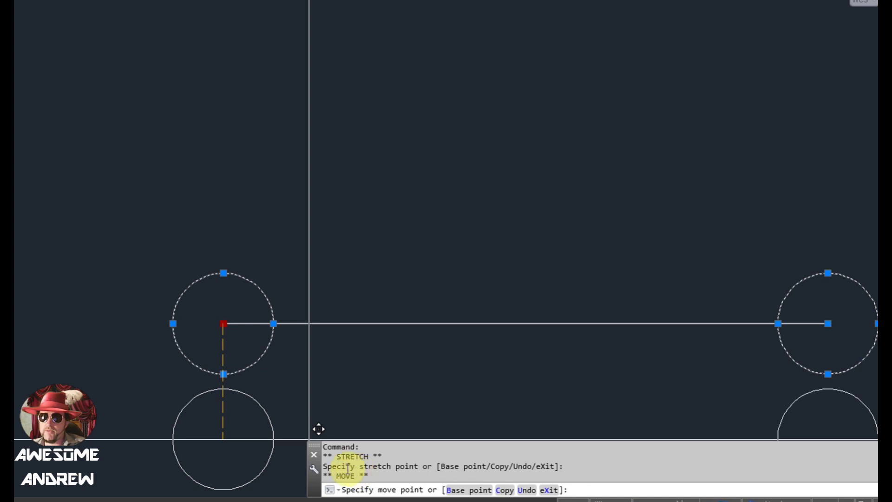
scroll(243, 235, down, 2)
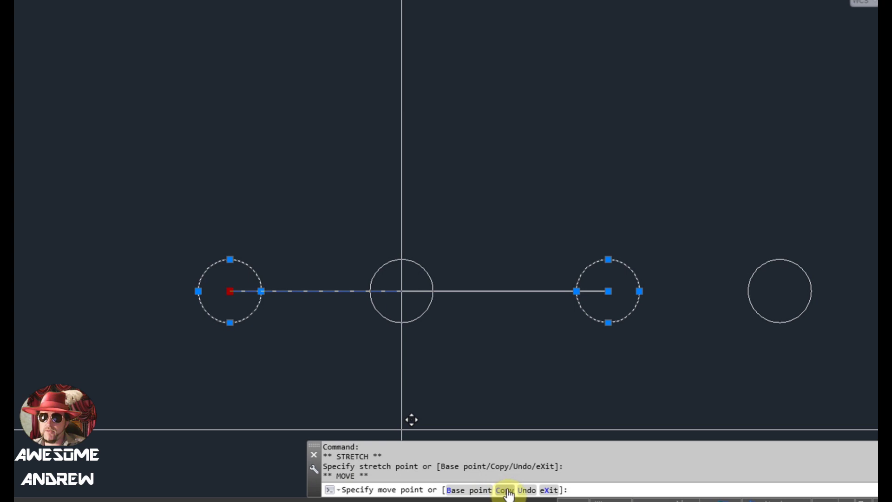
key(Return)
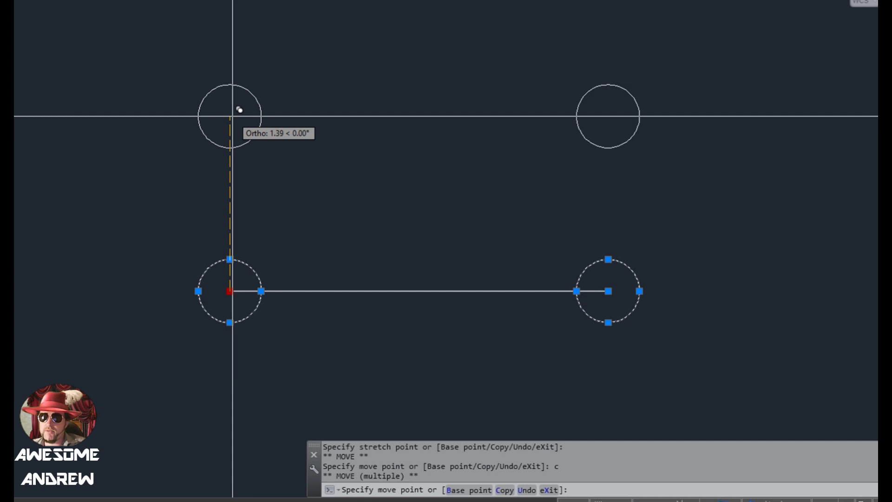
text(2)
key(Return)
key(Escape)
key(Escape)
key(Escape)
scroll(240, 116, down, 2)
middle_drag(263, 124, 227, 211)
key(alt+Tab)
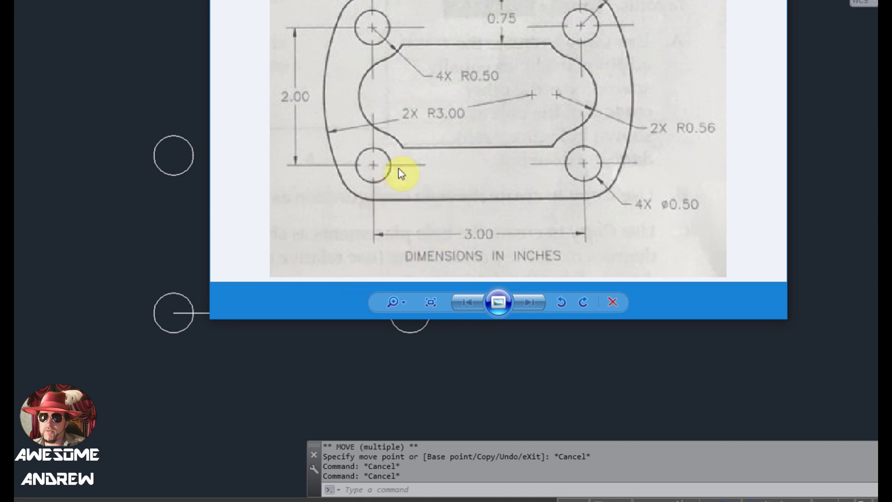
Adjust the reference image zoom and move the Photo Viewer window up and to the right
scroll(529, 167, down, 1)
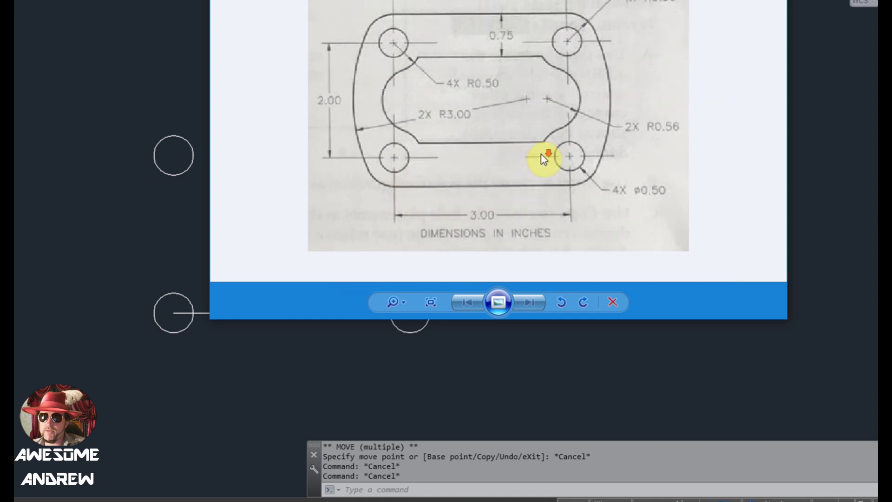
scroll(554, 152, up, 1)
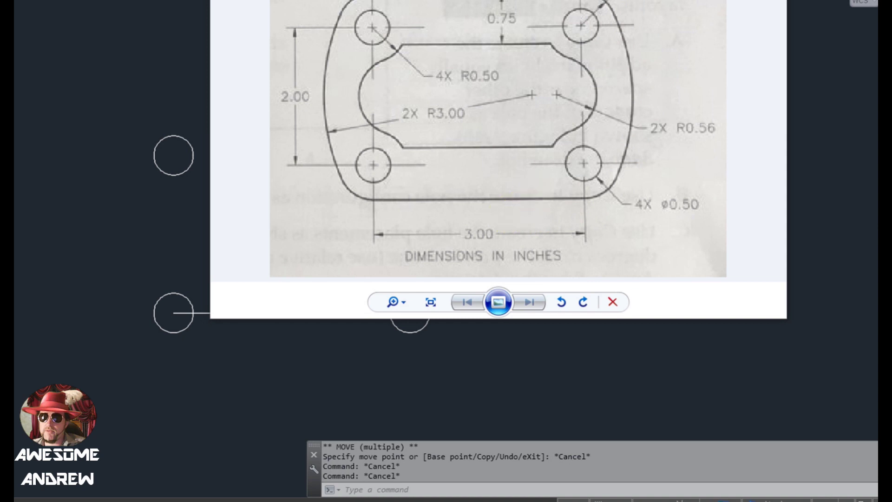
mouse_move(441, 135)
mouse_down()
mouse_move(525, 108)
mouse_move(581, 64)
mouse_up()
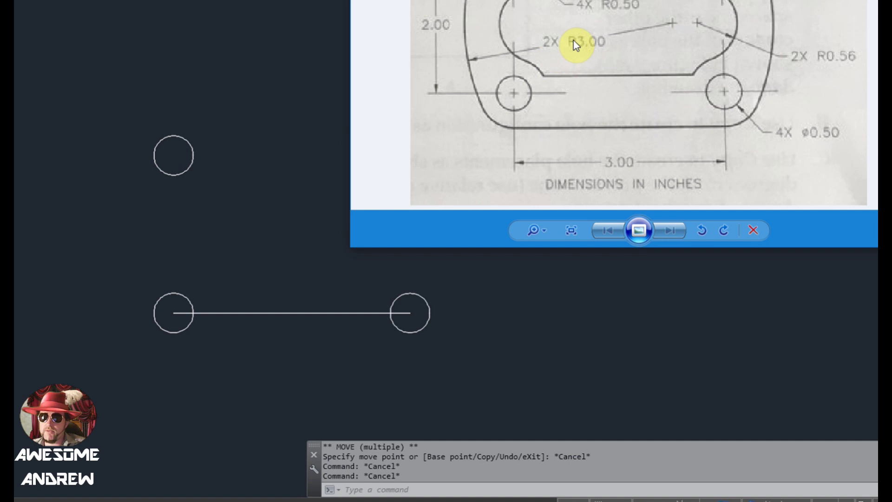
Draw a radius 3.00 circle centred among the four holes, enclosing them all
click(273, 199)
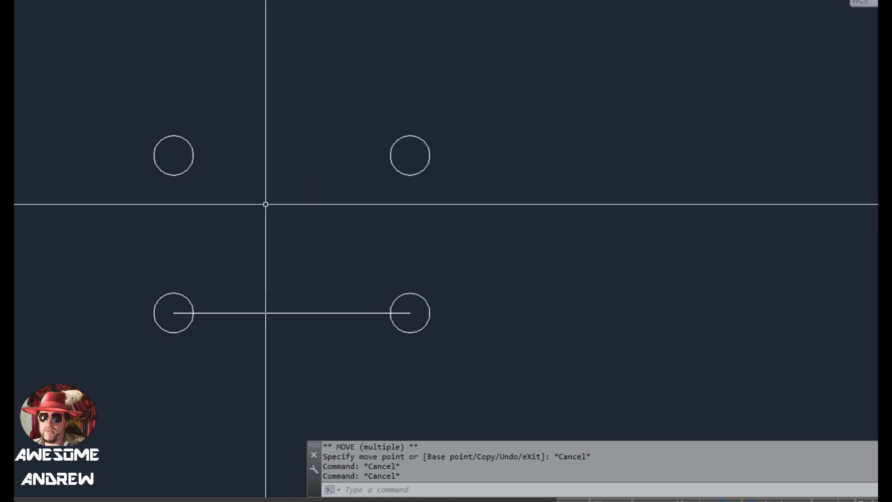
text(c)
key(Return)
click(258, 219)
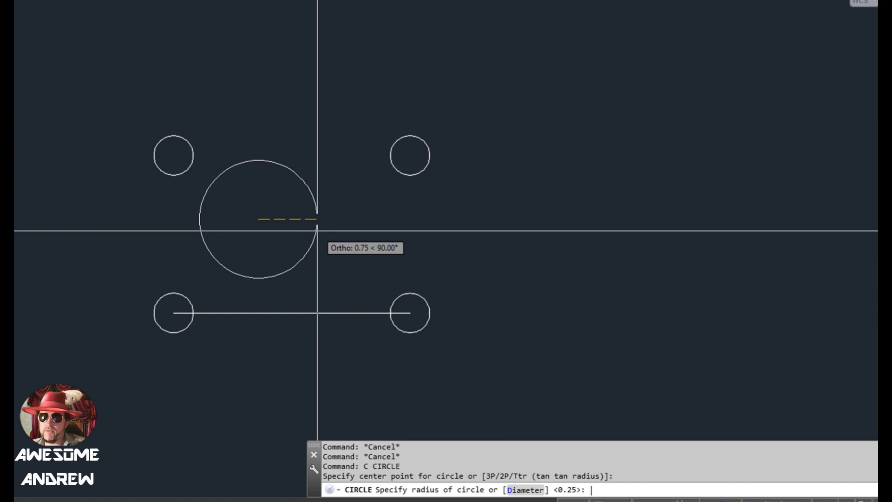
text(r)
key(Return)
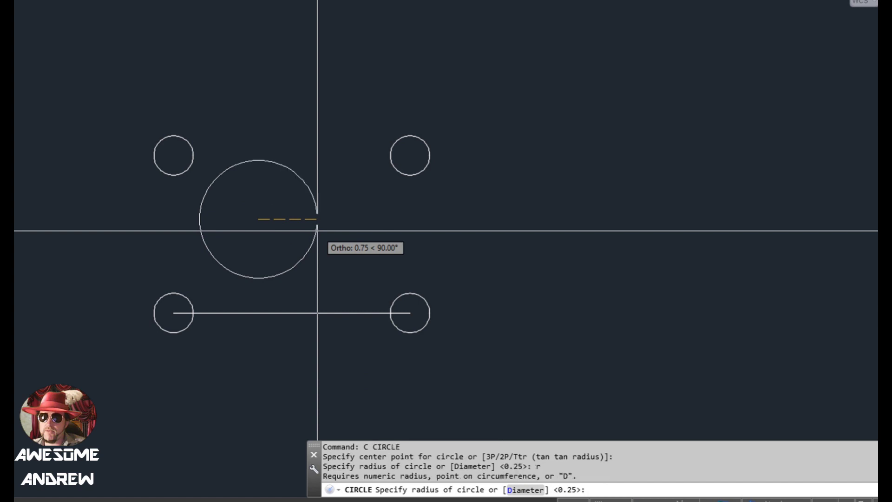
text(3)
key(Return)
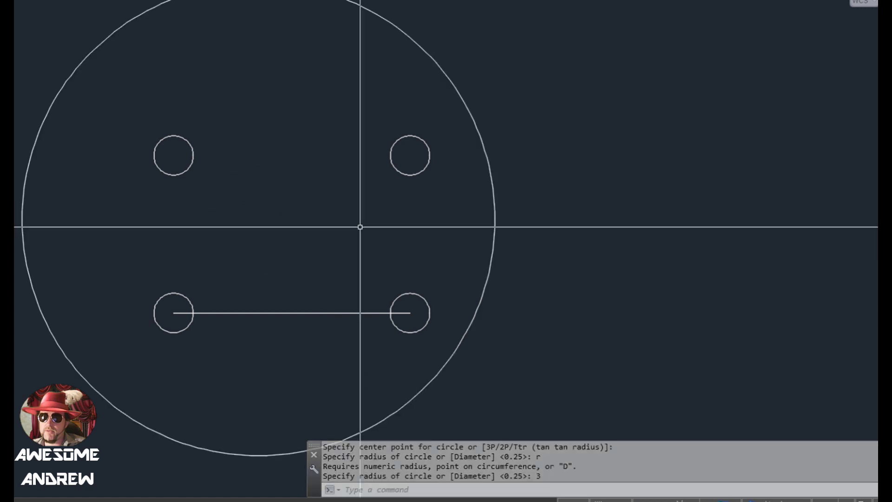
scroll(414, 229, down, 2)
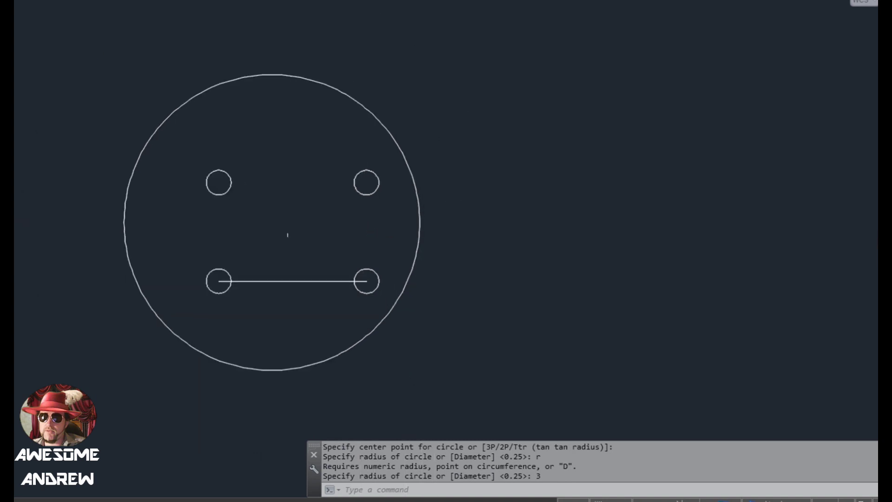
scroll(288, 234, up, 2)
text(l)
key(Return)
key(Escape)
key(alt+Tab)
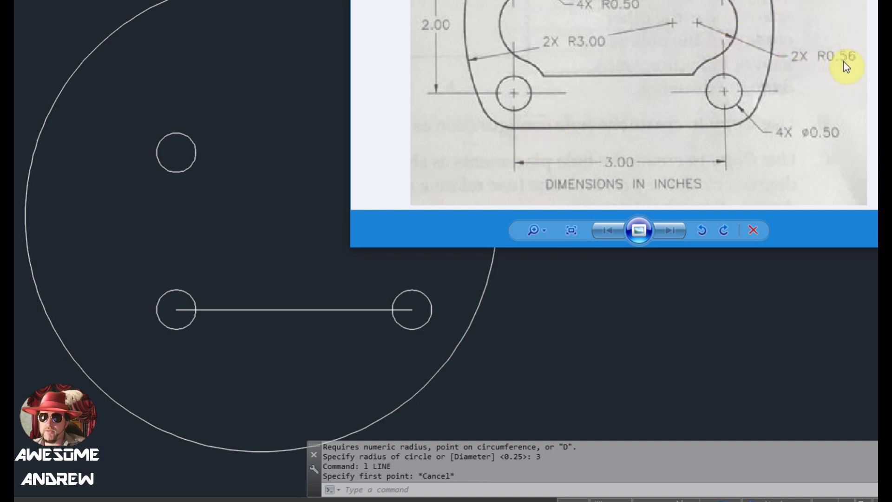
Draw a radius 0.56 circle centred near the middle of the hole pattern
click(328, 207)
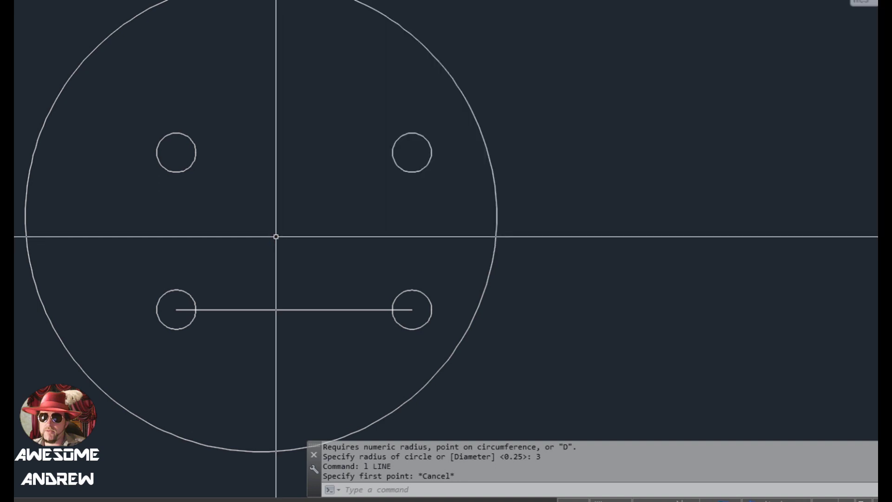
text(c)
key(Return)
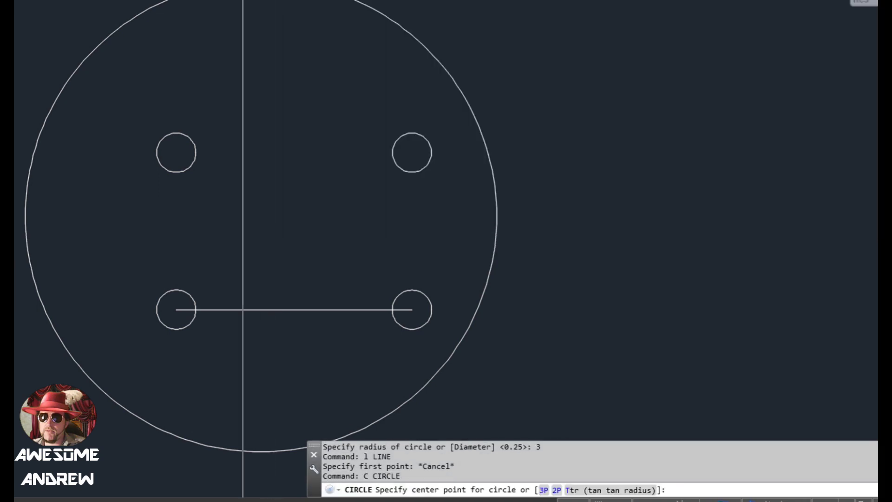
click(261, 217)
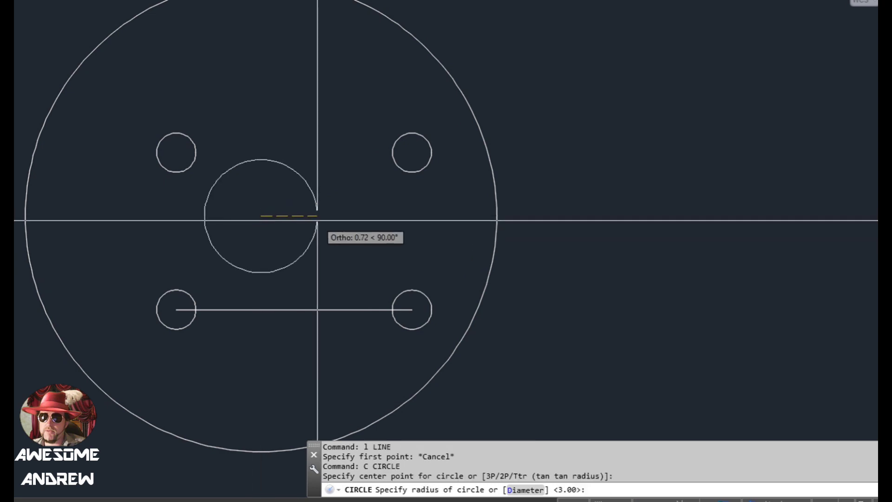
text(r)
key(Return)
text(.56)
key(Return)
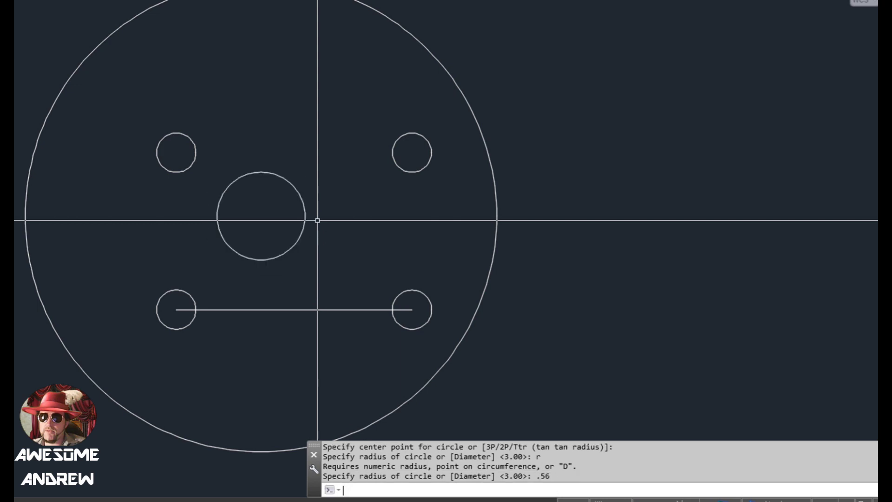
key(alt+Tab)
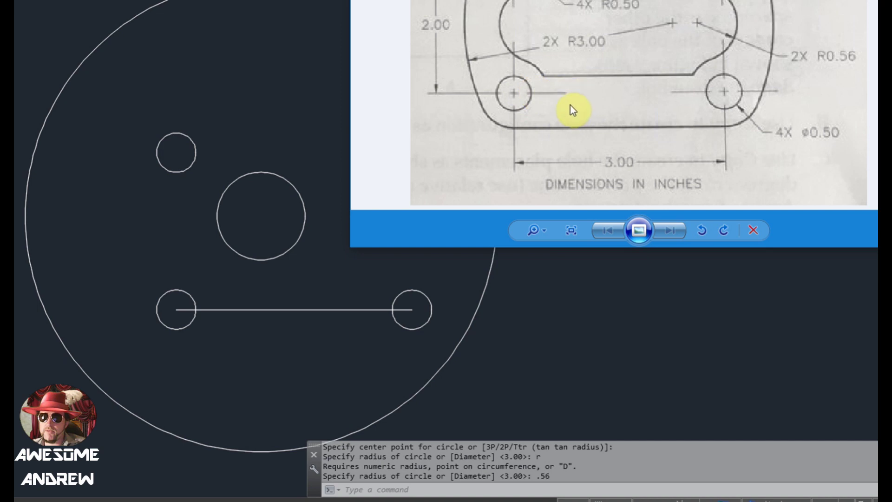
Offset the line between the lower holes 0.50 downward
click(217, 85)
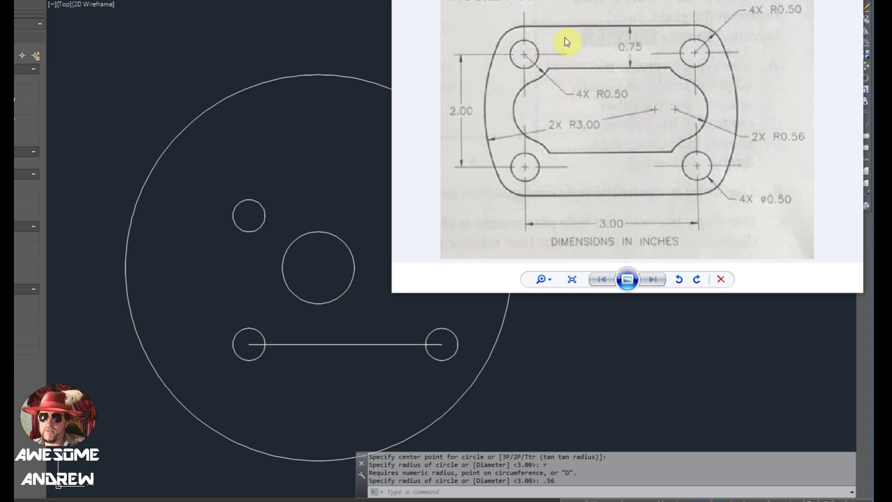
click(353, 217)
text(o)
key(Return)
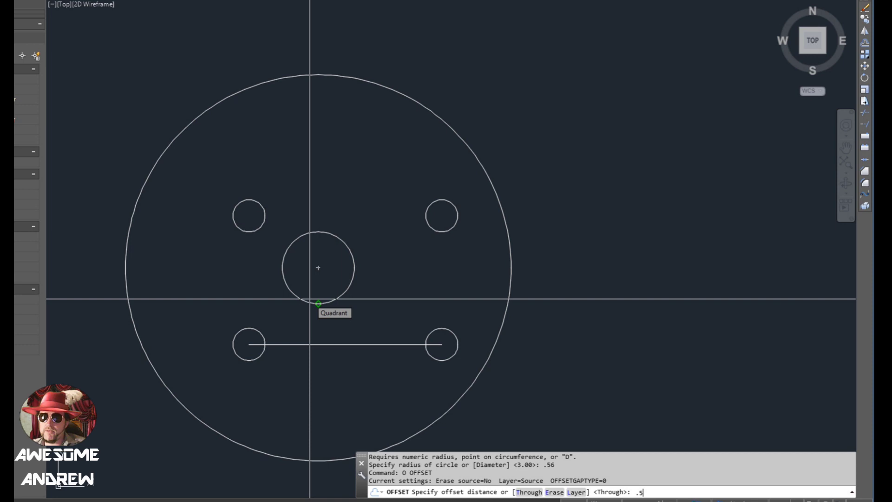
text(.5)
key(Return)
click(322, 344)
click(321, 389)
key(Escape)
key(alt+Tab)
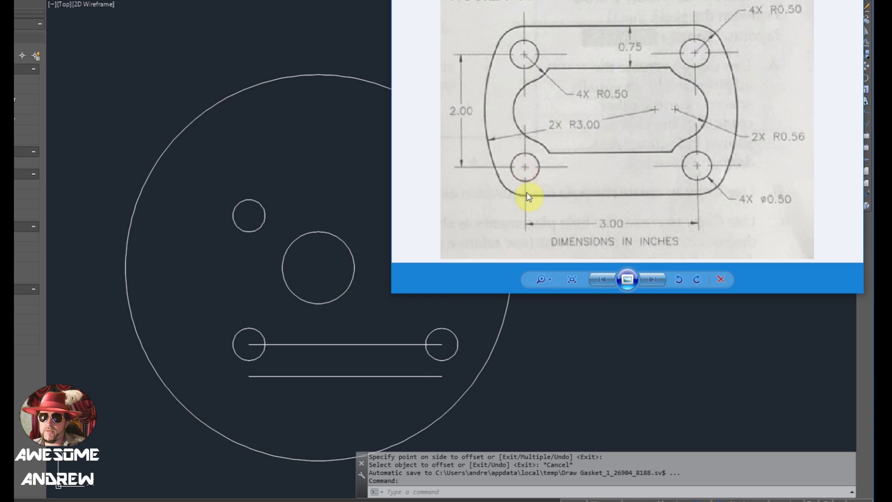
Offset the line between the lower holes 0.25 upward
click(350, 317)
key(Escape)
key(Escape)
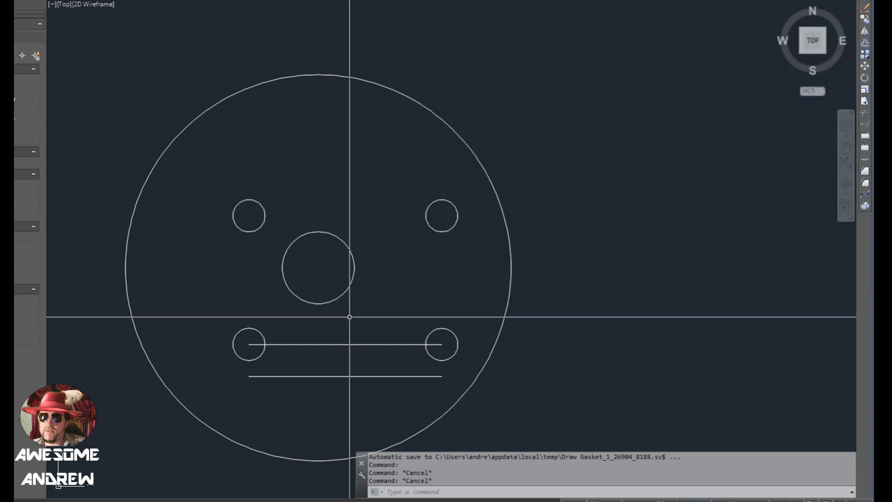
text(o)
key(Return)
text(.25)
key(Return)
click(365, 343)
click(371, 307)
key(Escape)
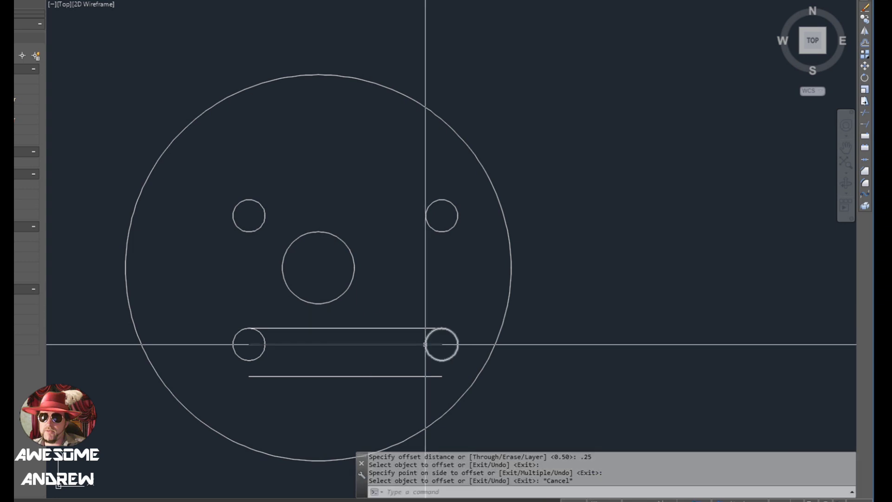
Compare the AutoCAD drawing against the gasket reference image
key(alt+Tab)
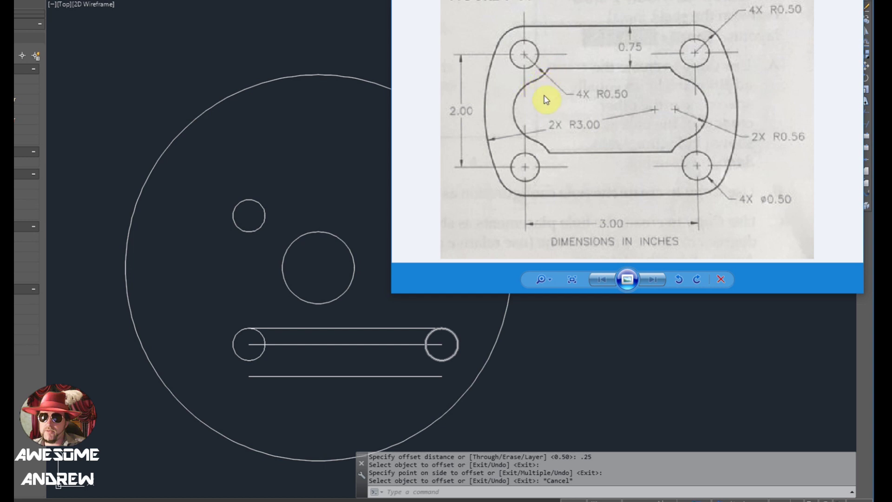
click(338, 249)
click(308, 264)
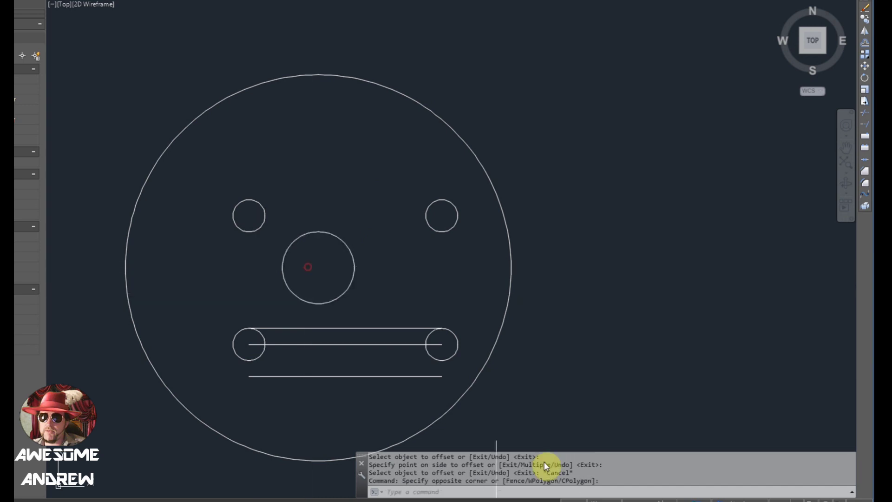
key(alt+Tab)
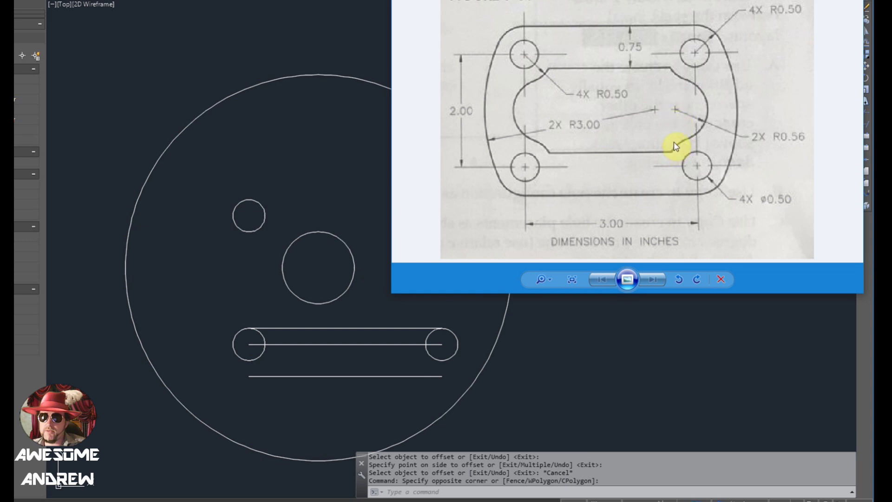
Draw a vertical helper line from the middle line's right end up past the right holes
key(alt+Tab)
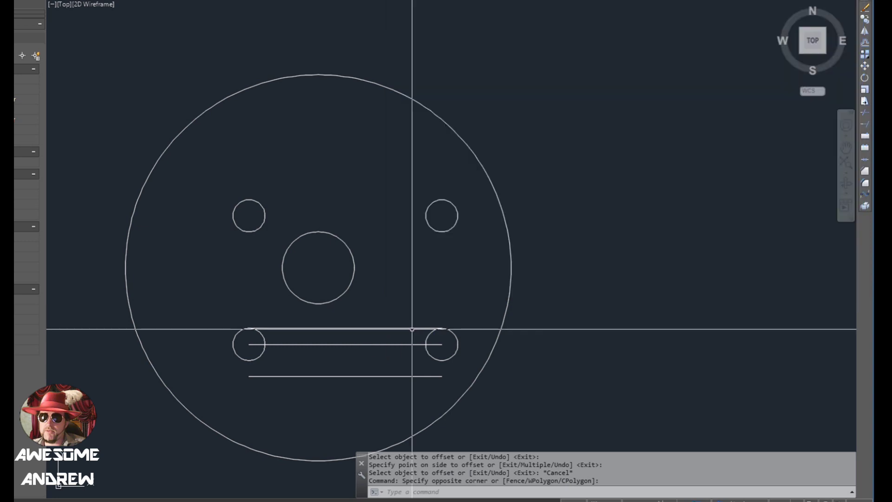
text(l)
key(Return)
click(442, 344)
click(456, 174)
key(Escape)
Offset the new vertical line 0.25 to the left
text(o)
key(Return)
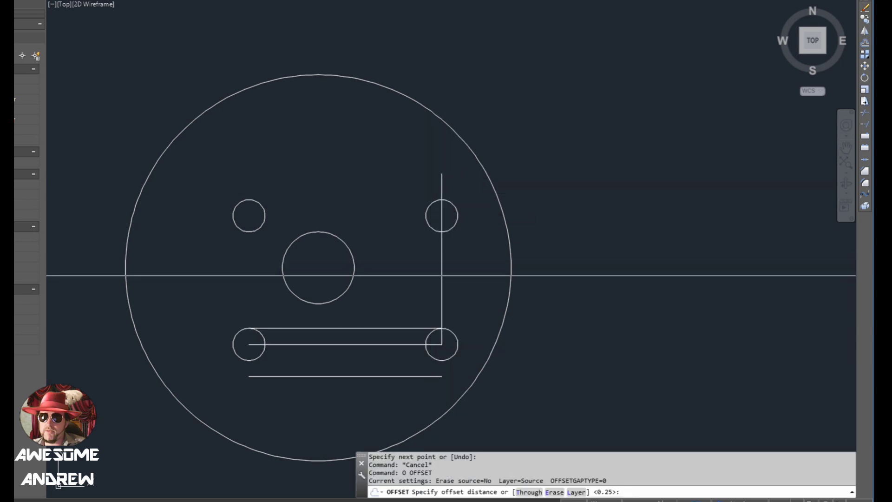
key(Return)
click(441, 277)
click(411, 275)
key(Escape)
Try moving the small middle circle to the right, then cancel the move
click(379, 284)
click(339, 274)
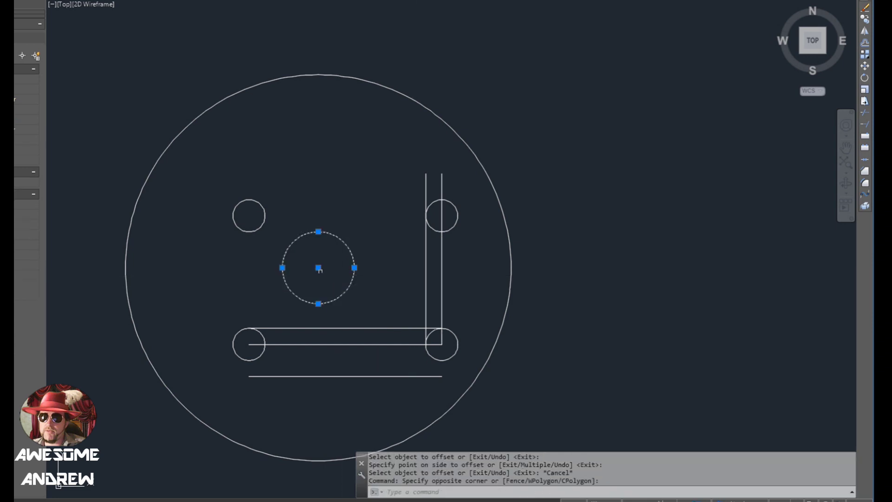
click(319, 267)
key(space)
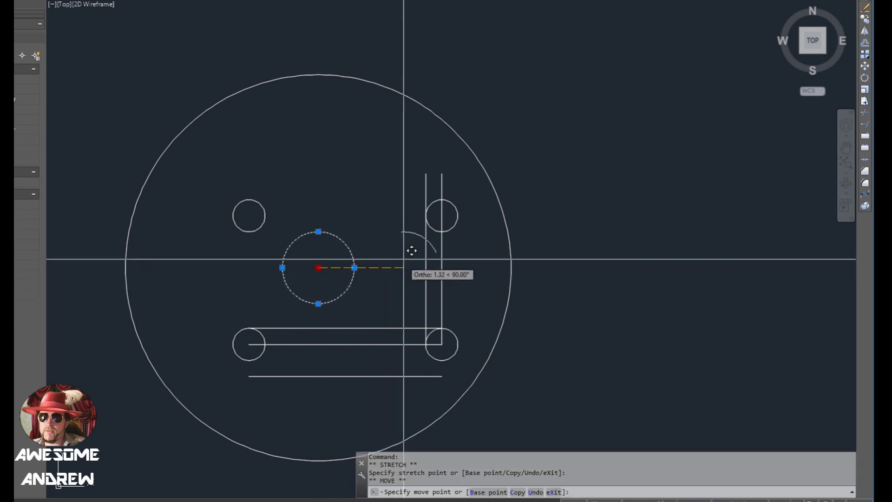
click(393, 267)
key(Escape)
key(Escape)
Draw a vertical construction line down from the big circle's right quadrant
scroll(429, 266, up, 2)
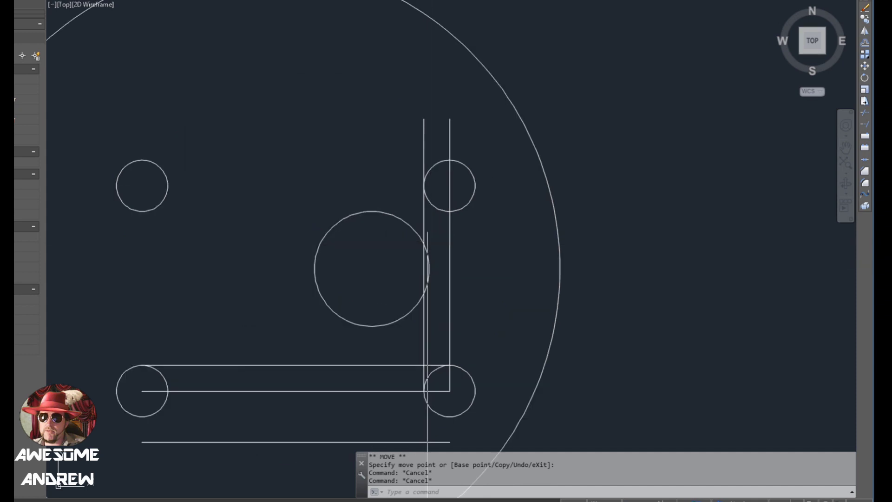
text(l)
key(Return)
click(429, 269)
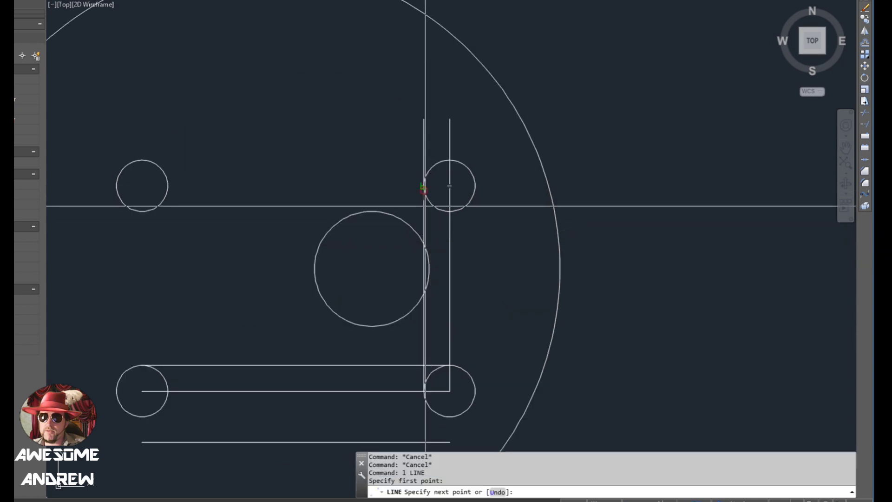
click(423, 390)
key(Return)
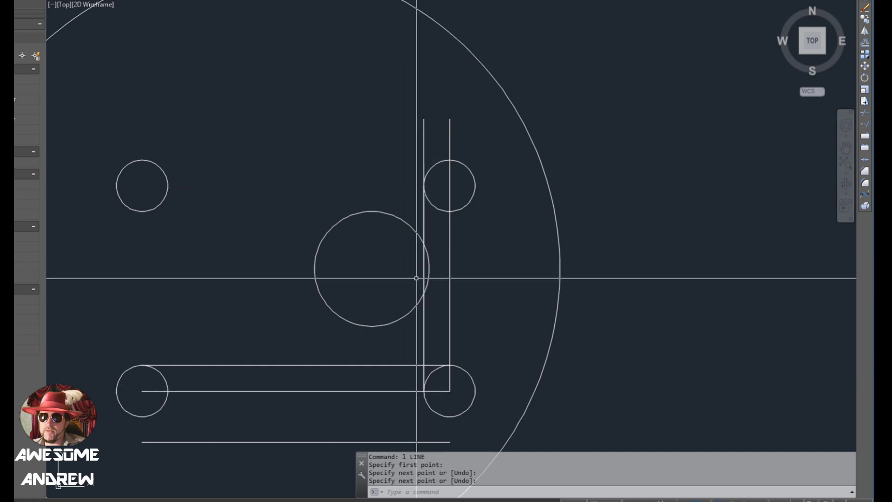
scroll(414, 273, up, 2)
text(l)
key(Return)
click(429, 297)
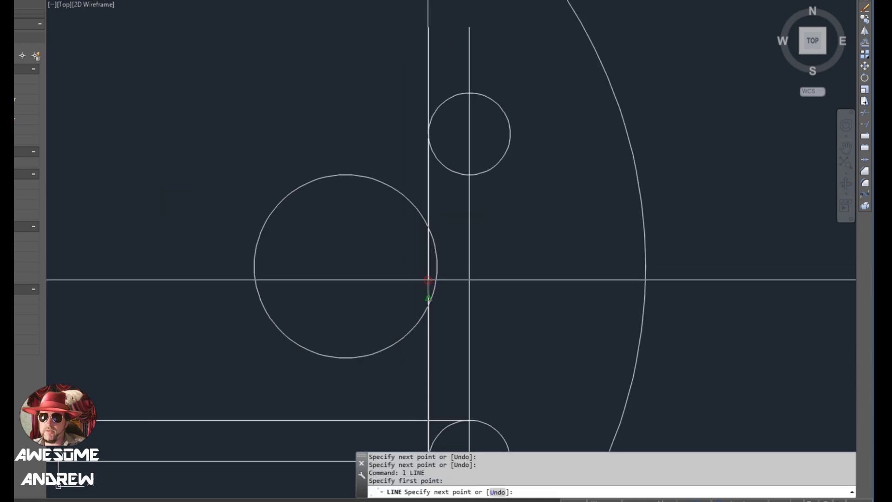
key(Escape)
scroll(497, 309, down, 2)
Grip-move the big circle's centre onto the construction line's endpoint
click(429, 331)
click(414, 293)
click(400, 281)
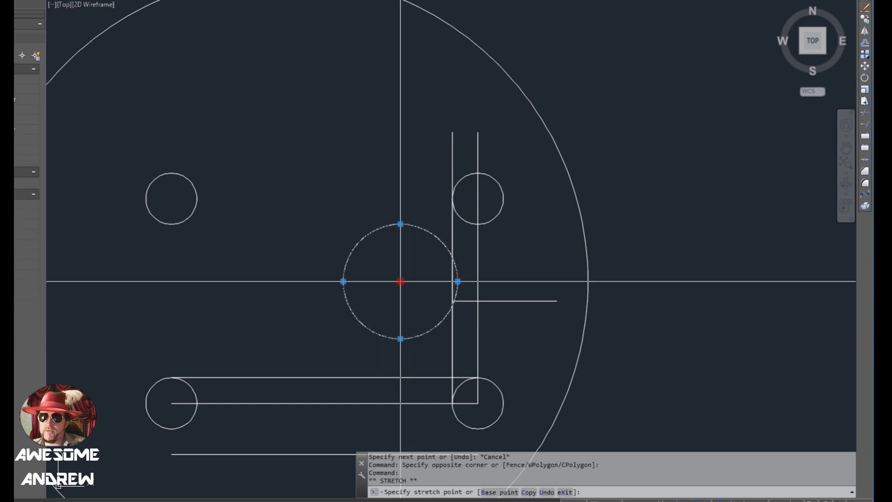
scroll(453, 301, up, 3)
click(453, 301)
scroll(487, 298, down, 4)
key(Escape)
key(Escape)
Erase the construction lines and bring the reference drawing back alongside
click(513, 303)
click(478, 295)
key(Escape)
click(483, 306)
click(464, 279)
key(Delete)
click(507, 305)
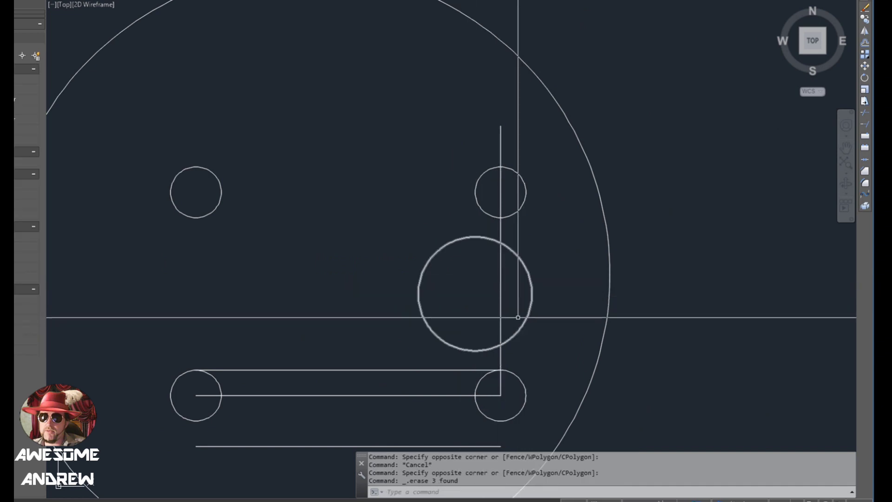
click(484, 296)
key(Delete)
click(553, 500)
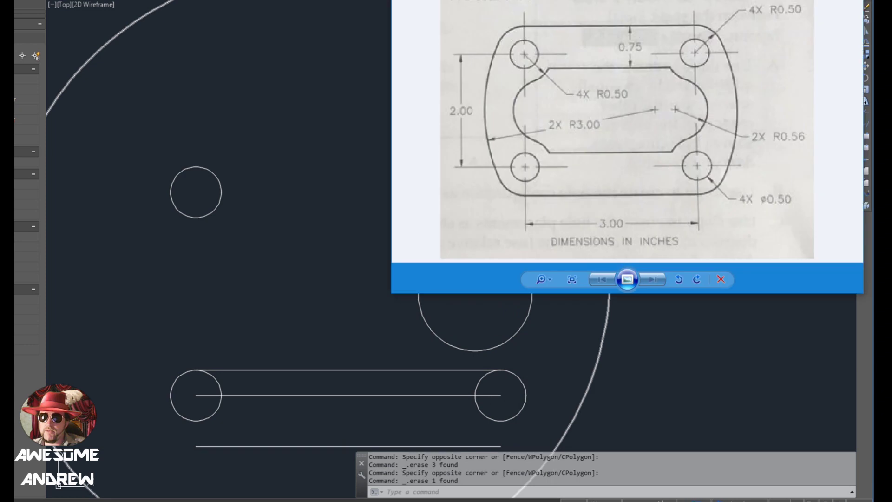
drag(721, 90, 266, 83)
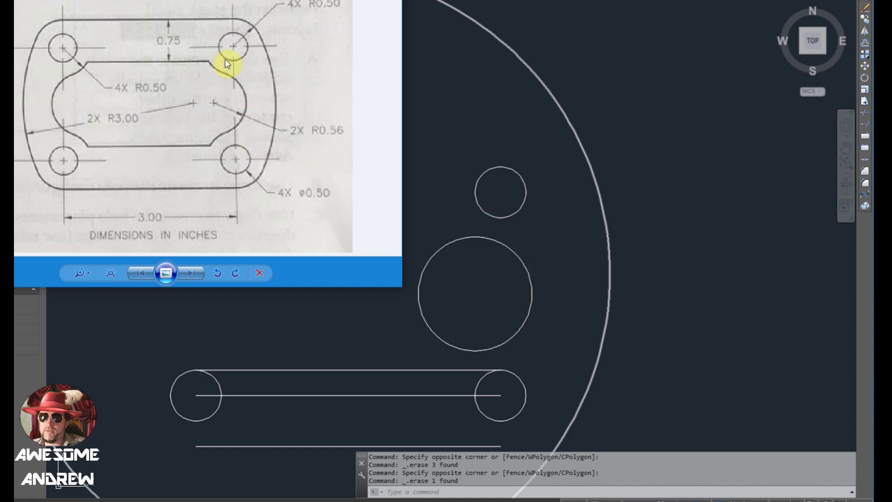
Offset the upper-right and lower-right holes outward with the current offset distance
click(509, 216)
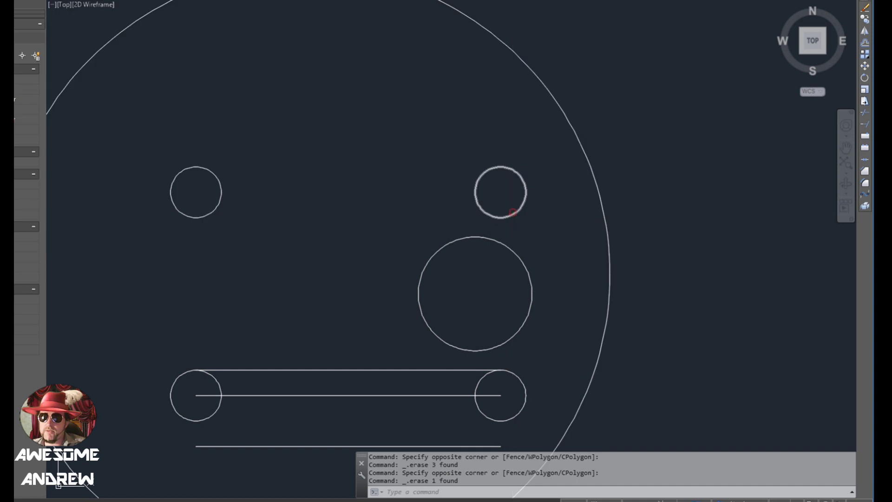
text(o)
key(Return)
key(Return)
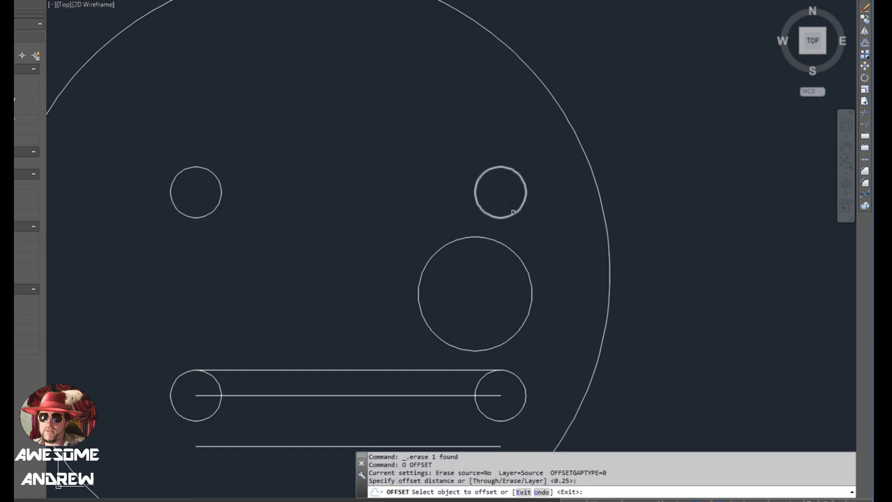
click(515, 212)
click(520, 229)
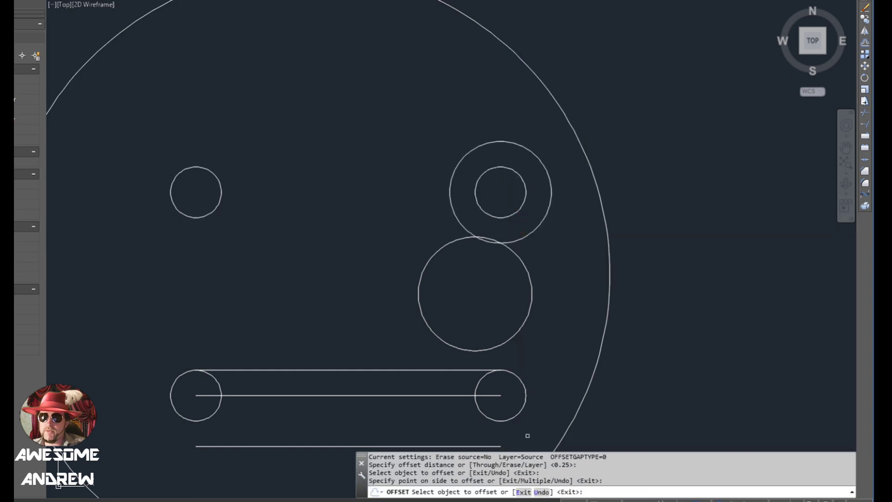
click(517, 374)
click(519, 374)
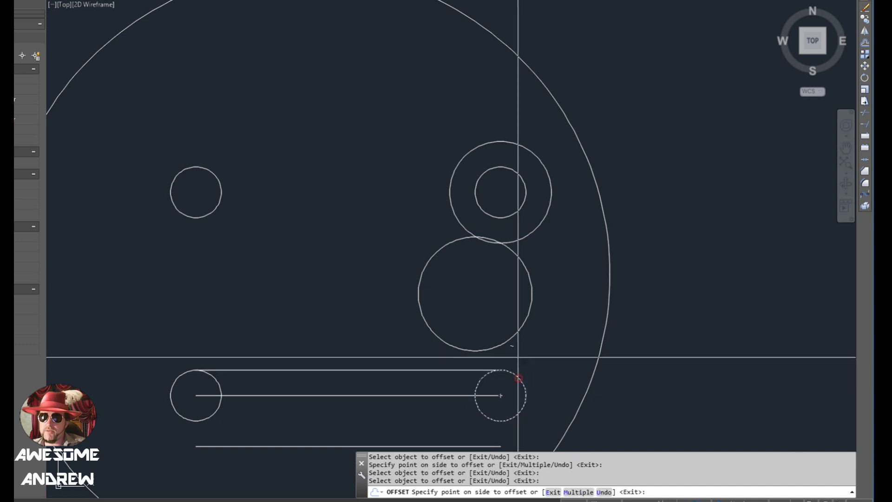
click(511, 348)
key(Escape)
scroll(502, 343, up, 4)
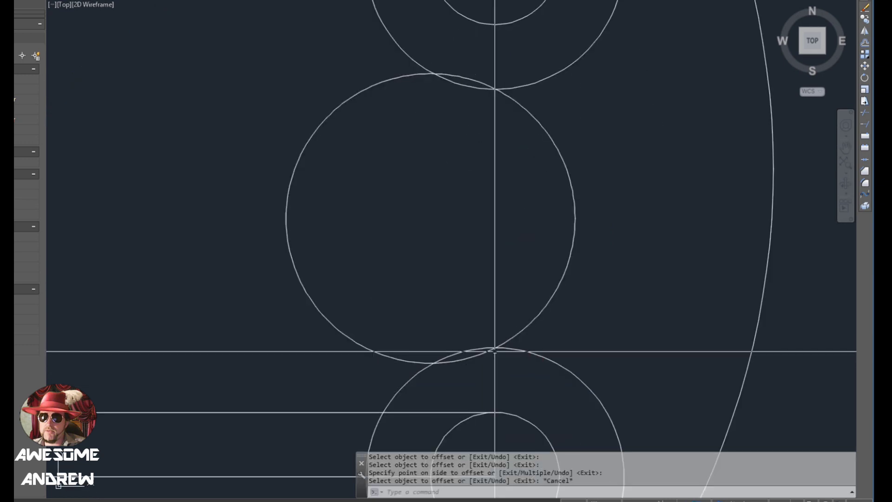
scroll(496, 354, up, 2)
scroll(502, 351, down, 2)
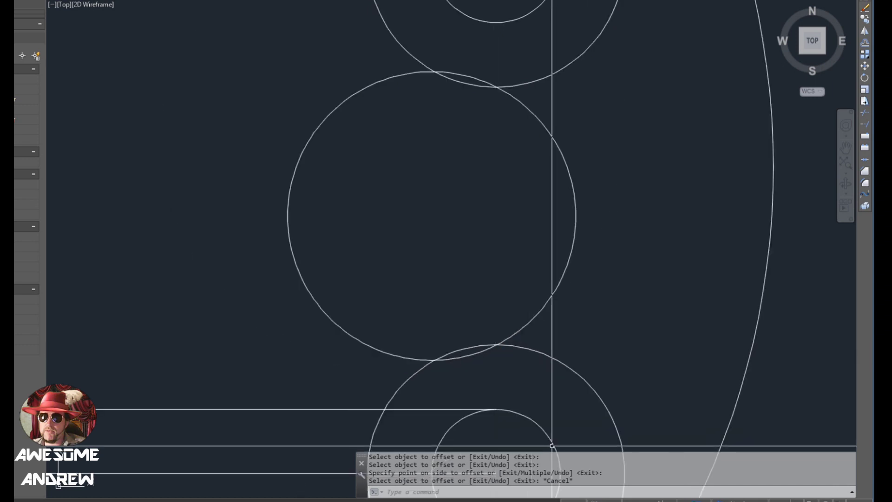
Compare with the reference drawing and erase the two incorrect offset circles
key(alt+Tab)
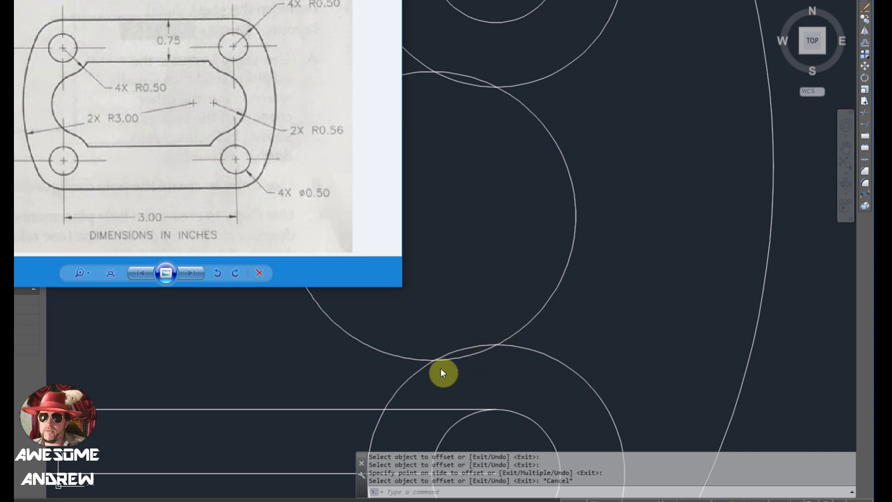
scroll(441, 372, down, 2)
click(455, 378)
middle_drag(468, 349, 426, 300)
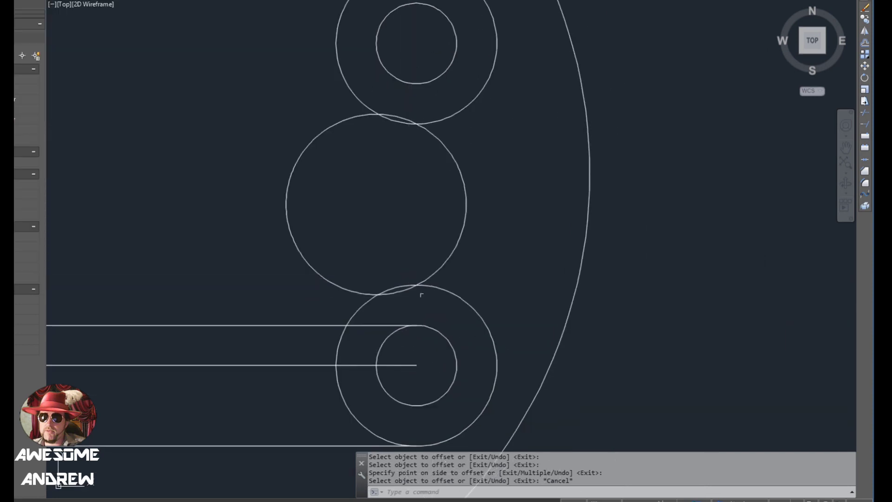
click(465, 302)
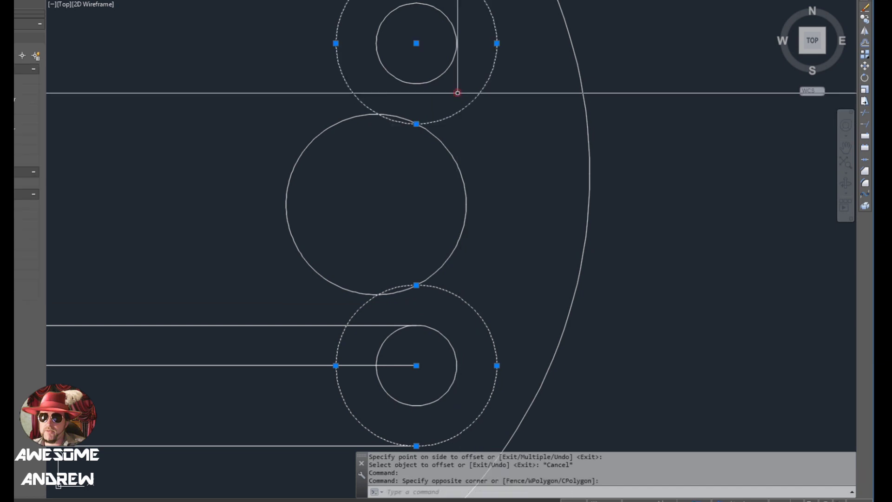
key(Delete)
Offset the lower hole by the distance from its edge to the big circle's tangent point
text(o)
key(Return)
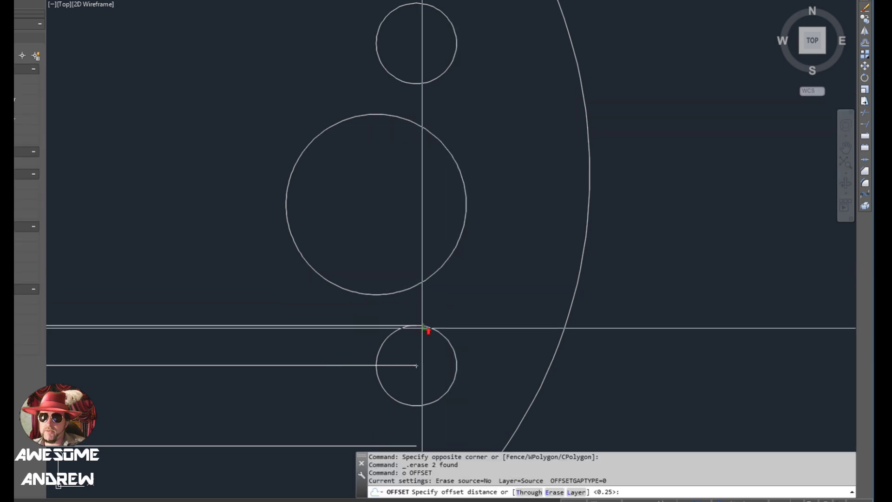
scroll(421, 328, up, 2)
click(411, 324)
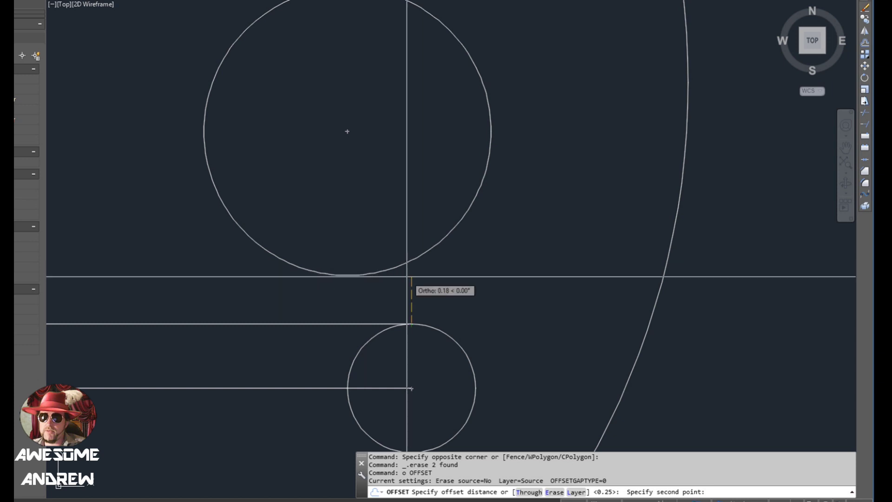
key(F8)
scroll(382, 286, up, 2)
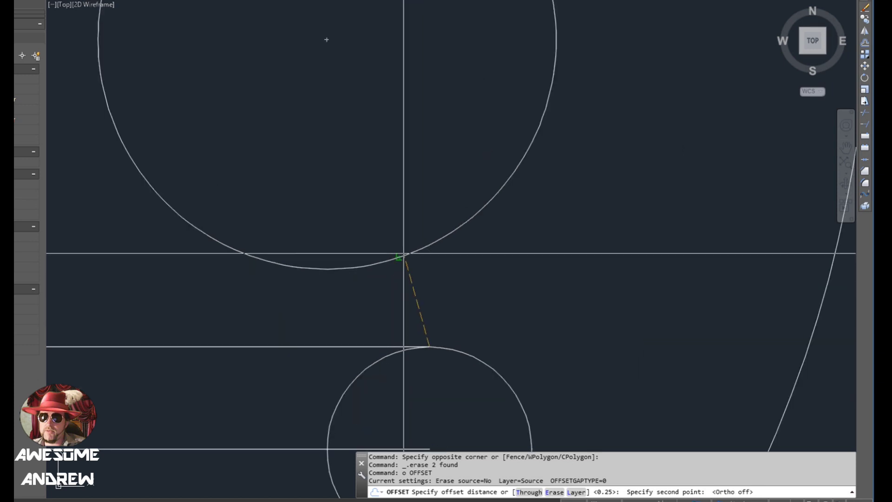
click(400, 255)
scroll(433, 259, down, 2)
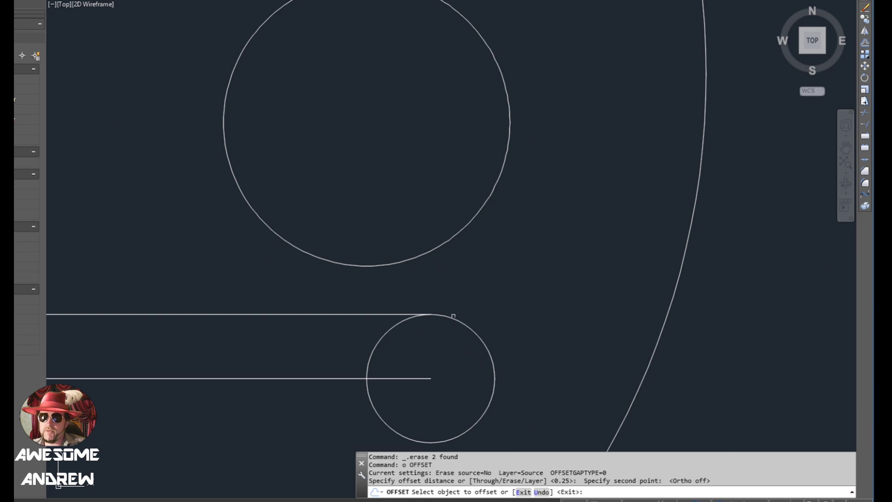
click(453, 317)
click(459, 285)
key(Escape)
Check via its grip that the new ring touches the big circle
scroll(424, 277, up, 2)
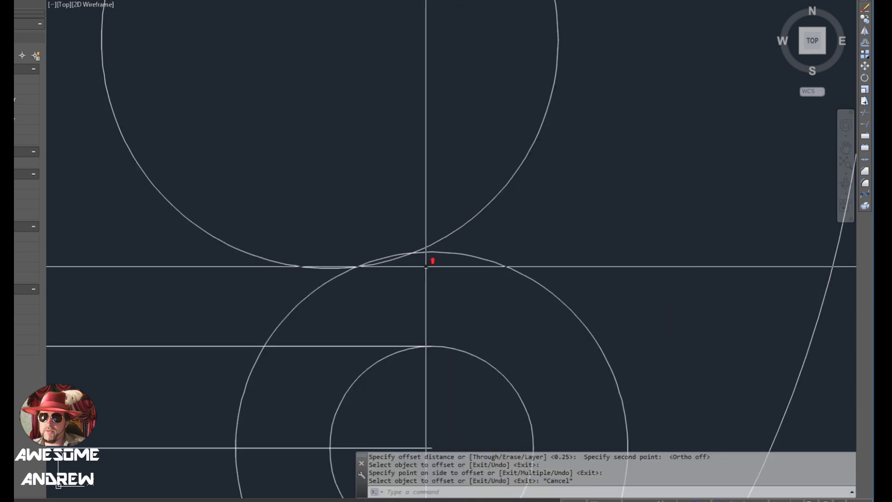
click(415, 253)
scroll(412, 253, up, 2)
click(445, 249)
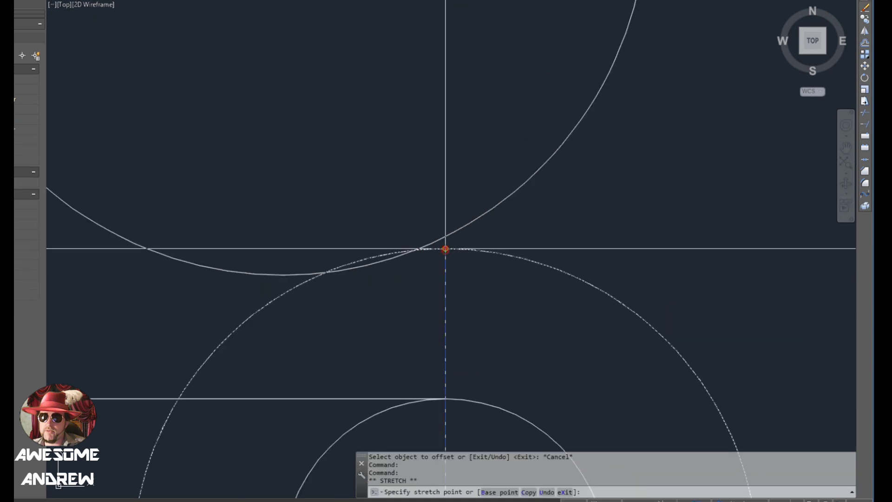
key(Escape)
scroll(453, 269, down, 3)
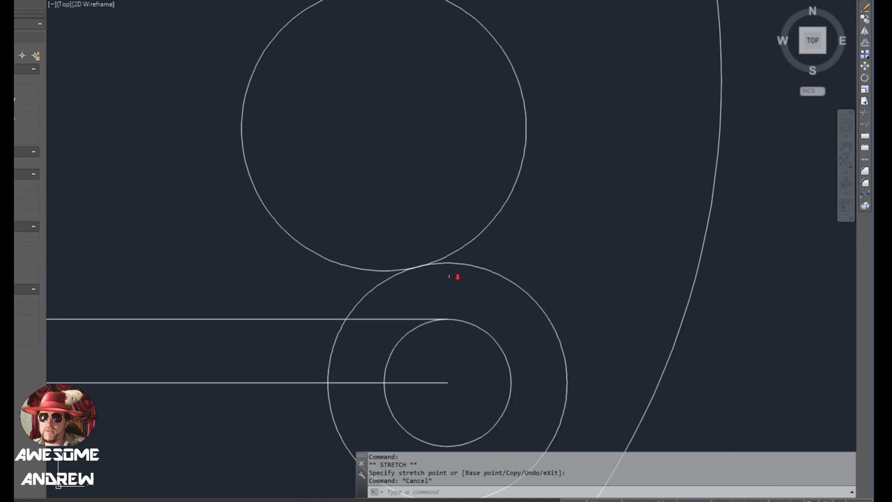
scroll(449, 278, down, 4)
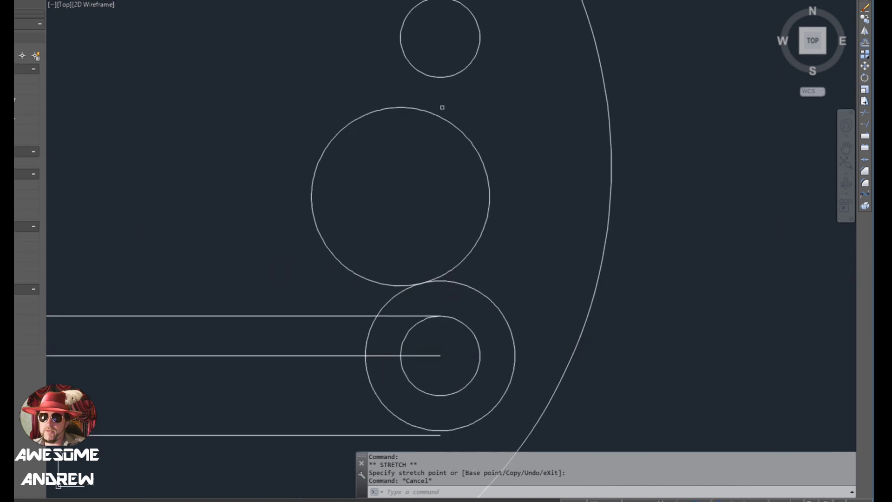
Offset the top hole by 0.23 and confirm its ring touches the big circle
text(o)
key(Return)
key(Return)
click(442, 78)
click(454, 99)
key(Escape)
click(460, 109)
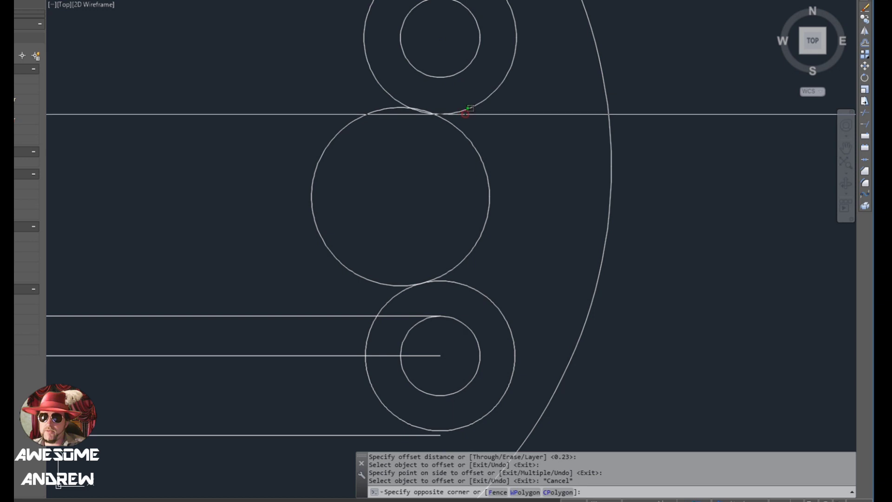
click(462, 111)
click(440, 113)
scroll(440, 113, up, 5)
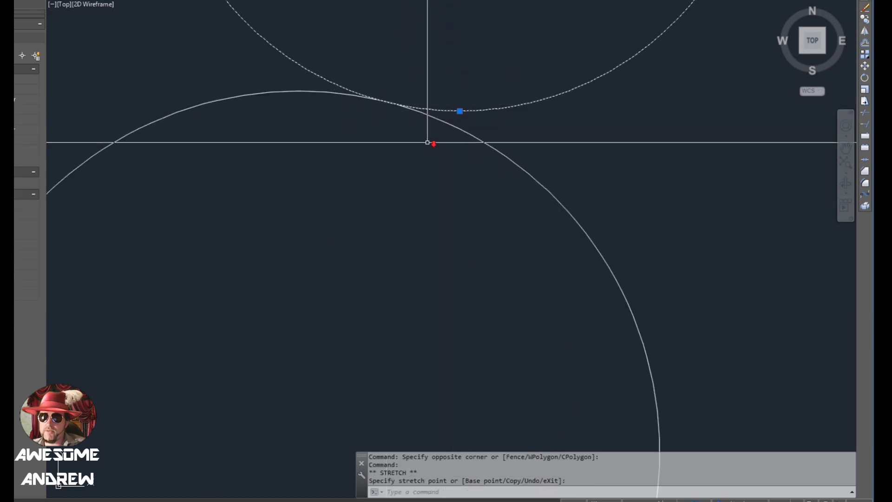
scroll(386, 100, down, 5)
key(Escape)
middle_drag(454, 274, 454, 208)
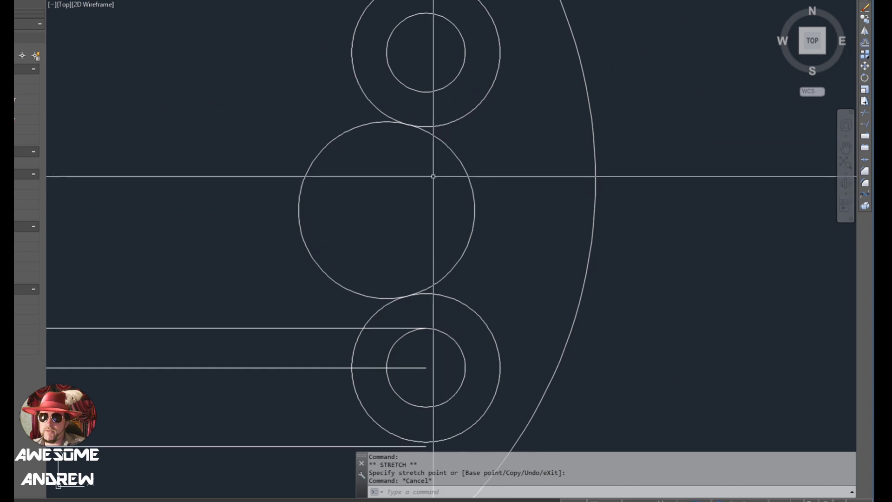
Delete the vertical dashed helper line inside the middle circle
text(l)
key(Return)
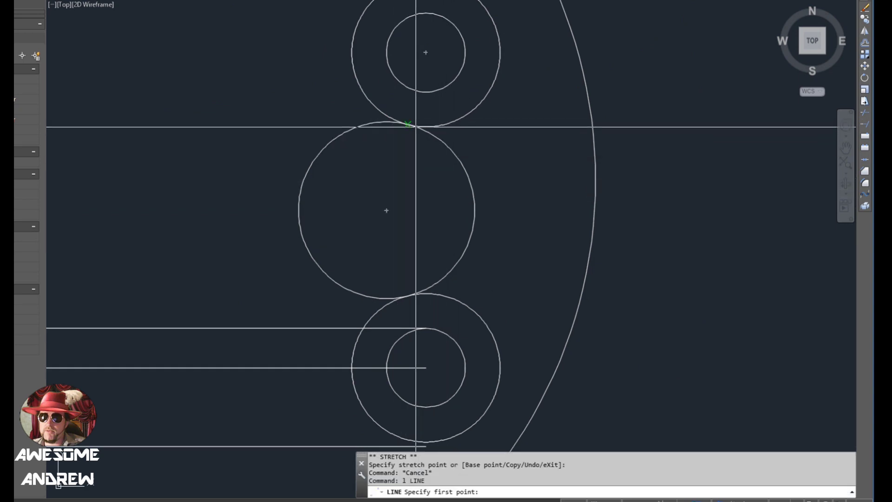
click(414, 126)
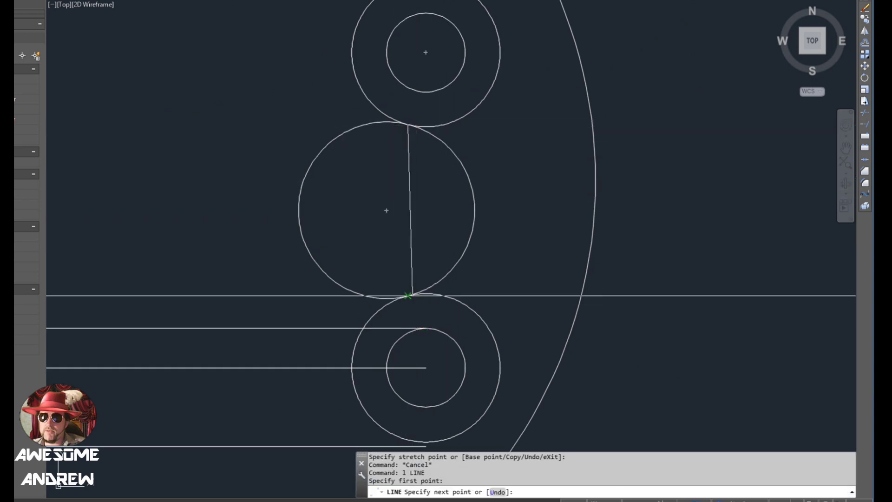
key(Escape)
key(Escape)
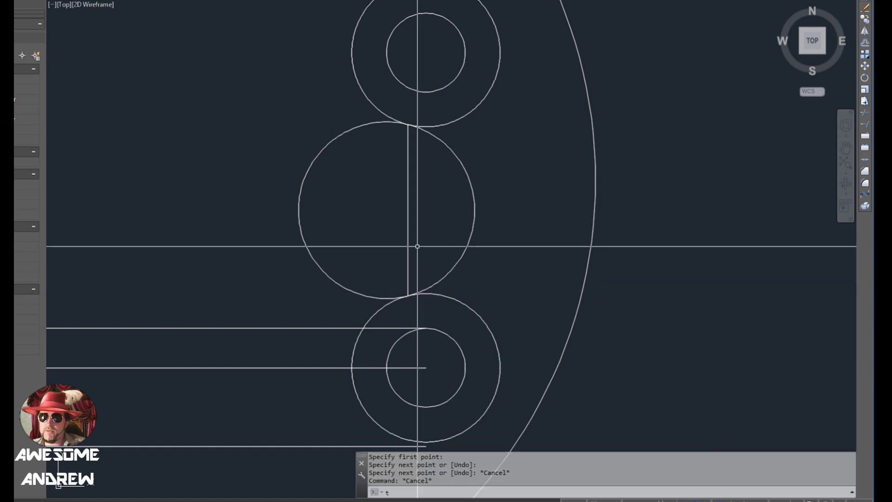
text(tr)
key(Return)
click(427, 231)
click(393, 218)
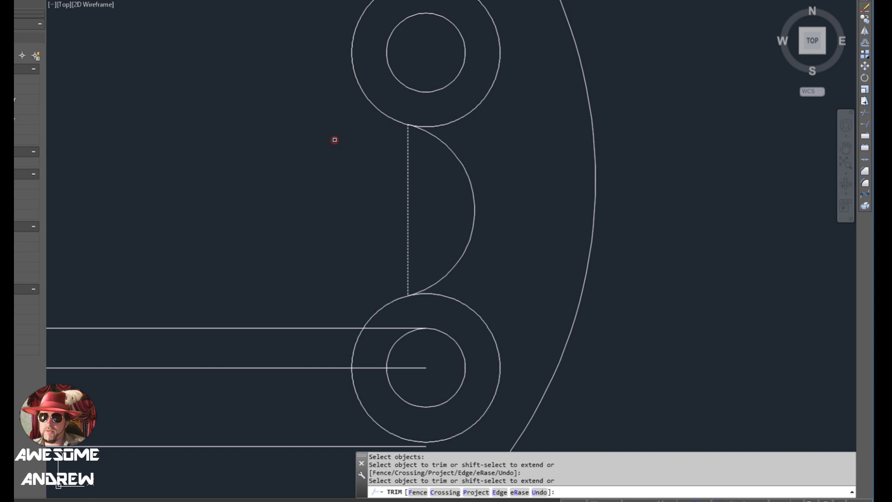
key(Escape)
drag(422, 195, 370, 200)
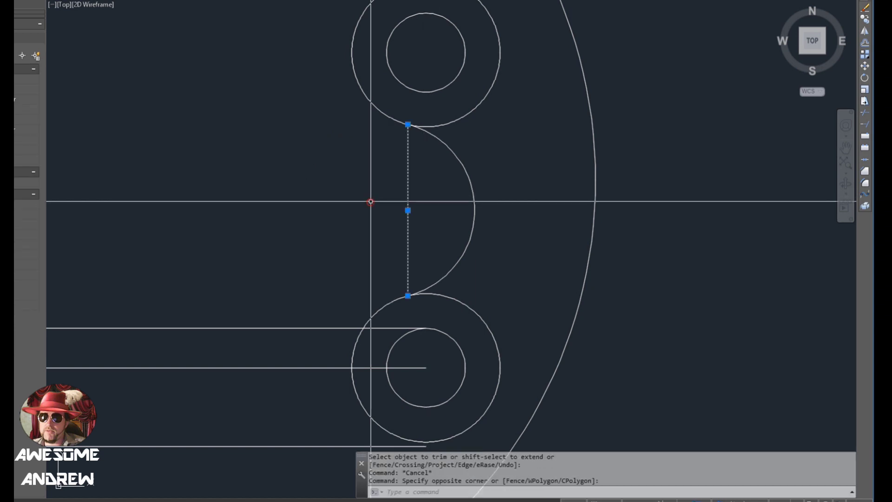
key(Delete)
scroll(420, 215, down, 3)
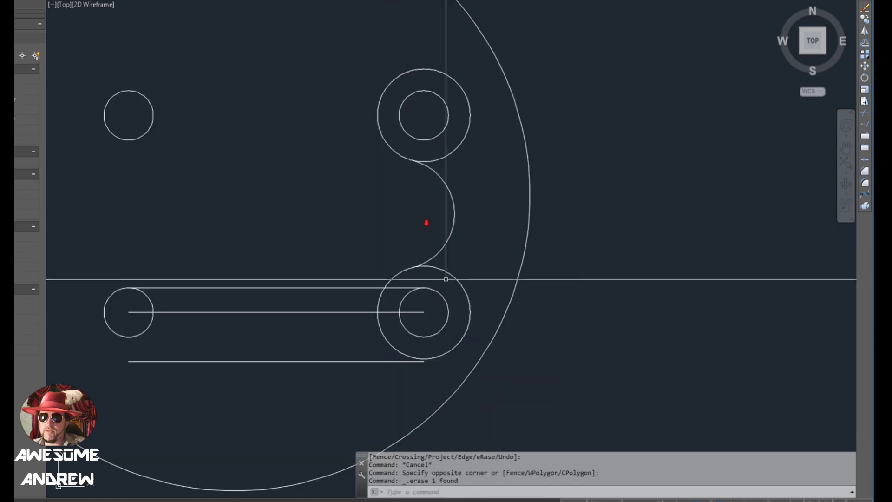
scroll(438, 233, up, 3)
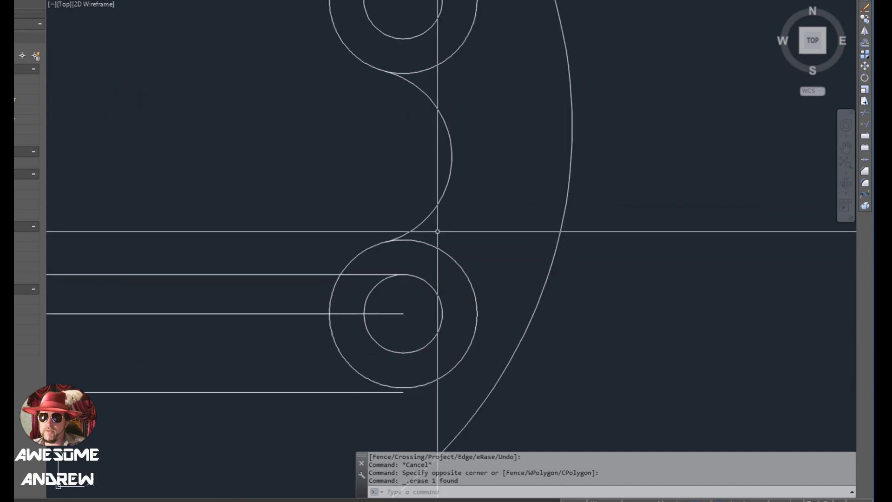
Trim the lower-right outer ring back to the top slot edge
text(tr)
key(Return)
click(450, 221)
click(427, 193)
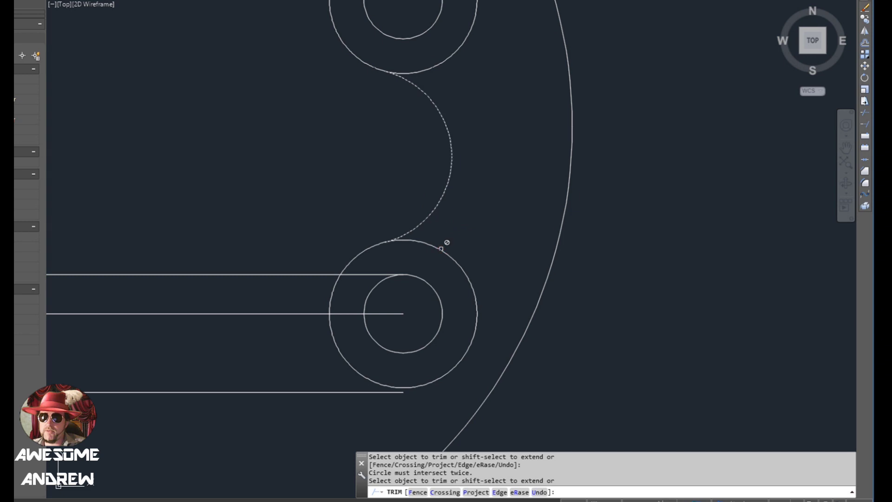
scroll(447, 246, down, 3)
key(Escape)
text(tr)
key(Return)
scroll(418, 255, up, 3)
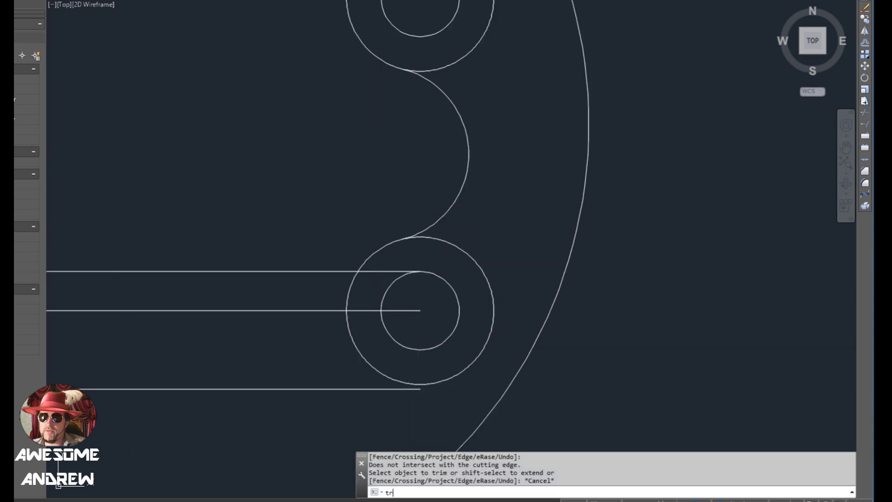
click(349, 270)
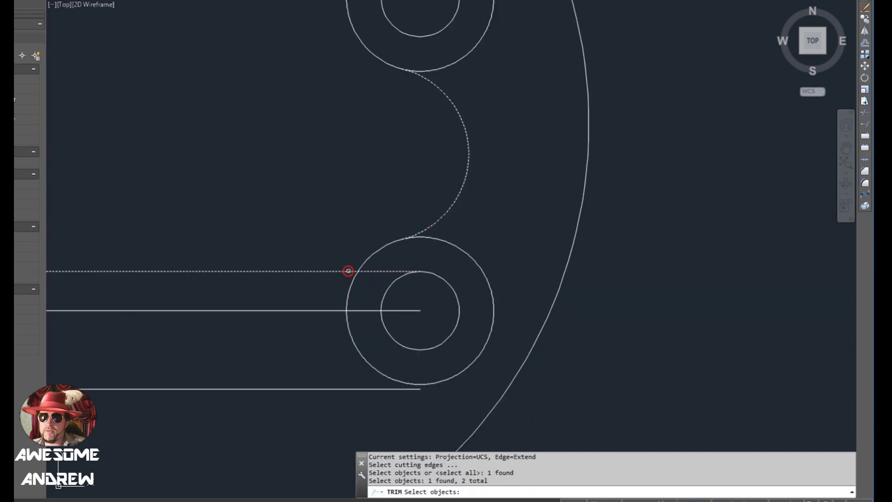
key(Return)
click(353, 280)
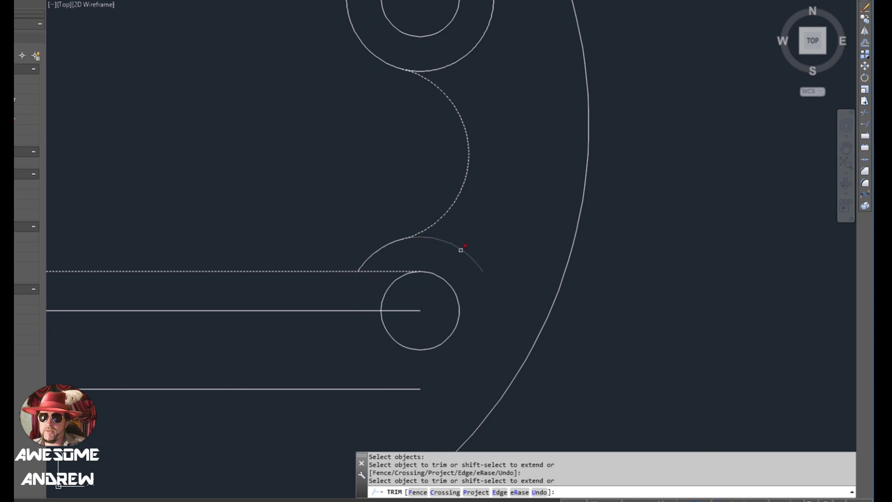
scroll(460, 250, down, 3)
key(Escape)
Trim the slot edge's tail beyond the small arc
scroll(409, 261, up, 3)
key(Return)
click(393, 254)
key(Return)
click(400, 263)
key(Escape)
scroll(422, 259, down, 3)
Narrow and zoom the reference gasket image, then return to the drawing
key(alt+Tab)
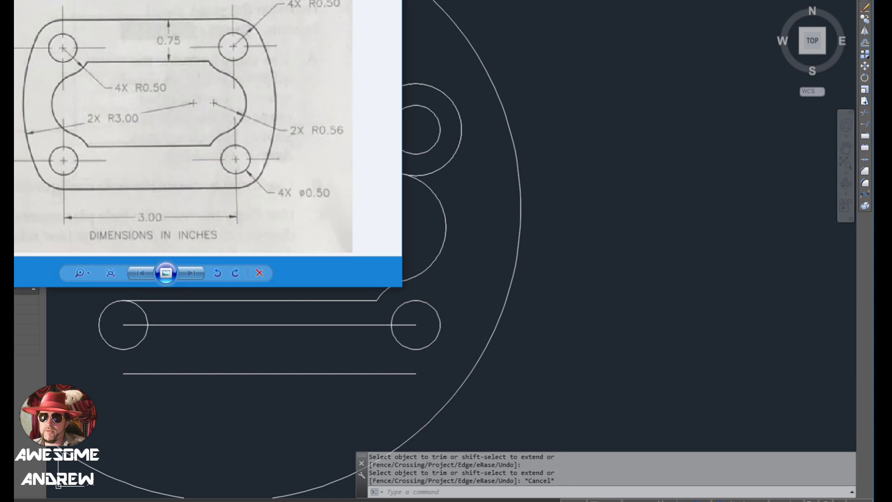
drag(403, 286, 336, 286)
scroll(228, 168, up, 3)
scroll(229, 158, up, 3)
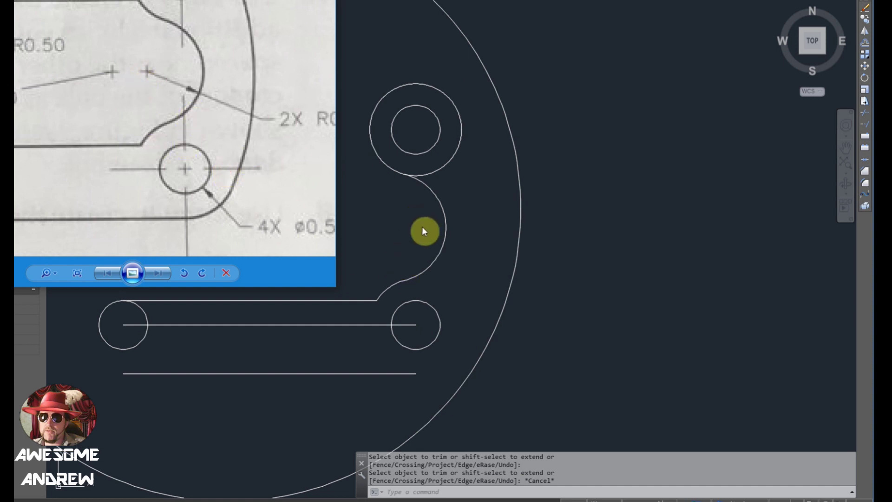
middle_drag(399, 231, 449, 258)
Draw a helper line from the upper ring's left side to the arc's tangent point
scroll(442, 247, up, 2)
scroll(442, 232, down, 2)
text(l)
key(Return)
click(401, 178)
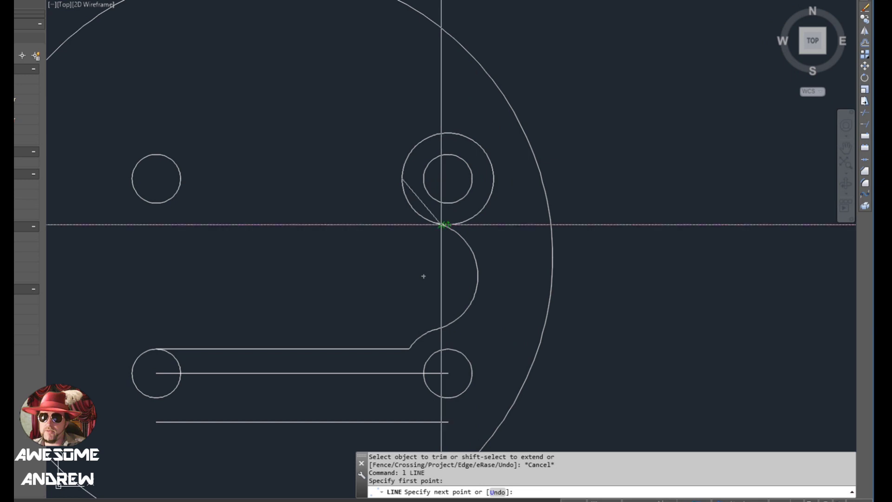
scroll(442, 223, up, 4)
click(435, 223)
key(Escape)
scroll(432, 219, down, 3)
Trim the upper ring with the helper line, then erase the helper line
text(tr)
key(Return)
click(402, 188)
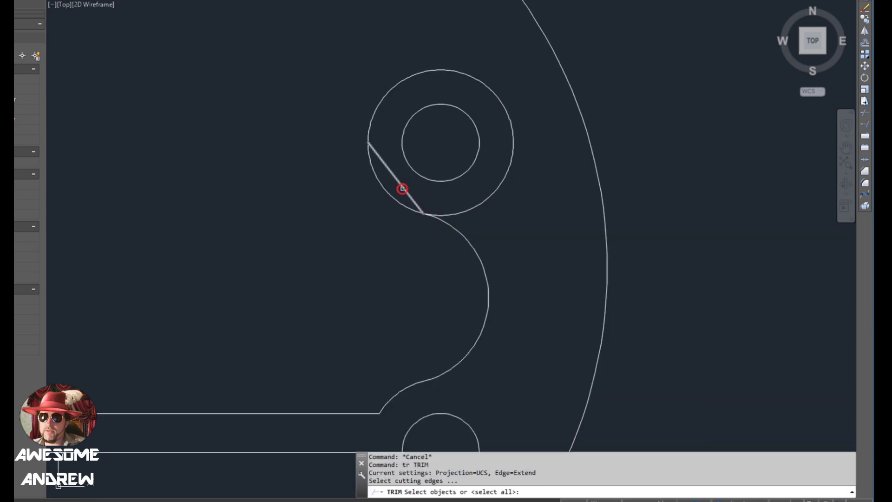
key(Escape)
click(409, 189)
click(395, 179)
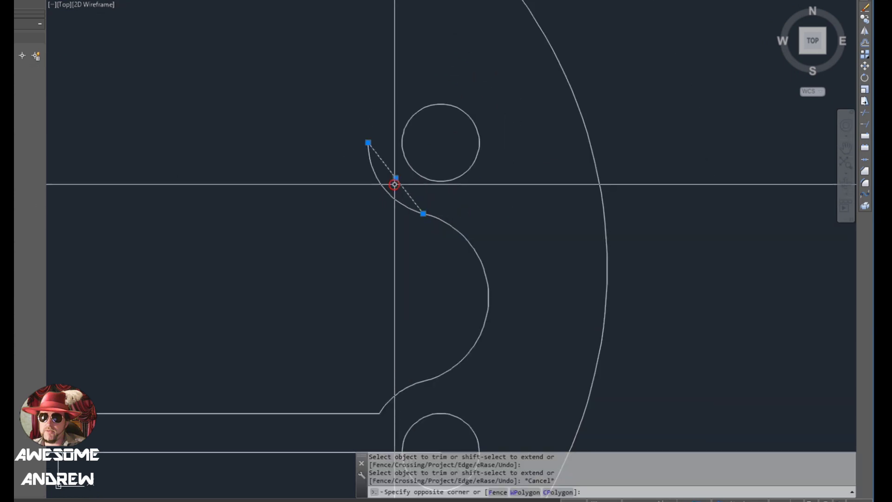
key(Delete)
Copy the lower slot edge line up to the top arc end as the top edge
scroll(464, 178, down, 2)
click(373, 332)
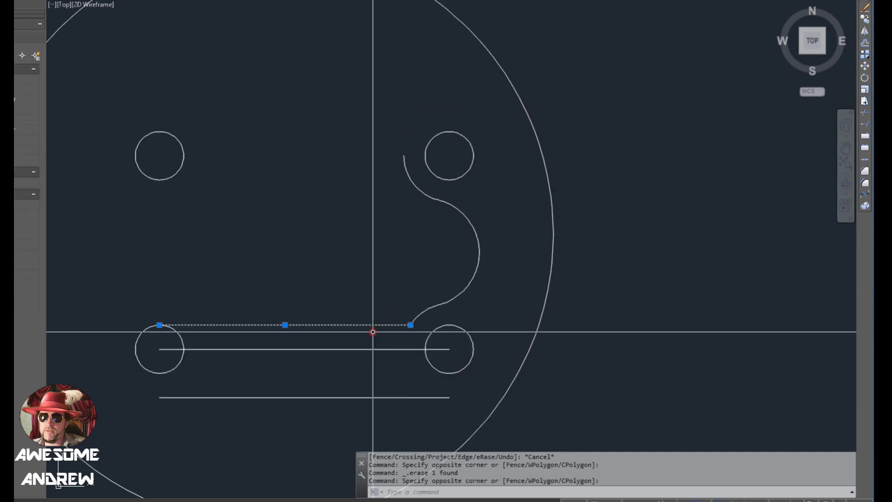
key(Escape)
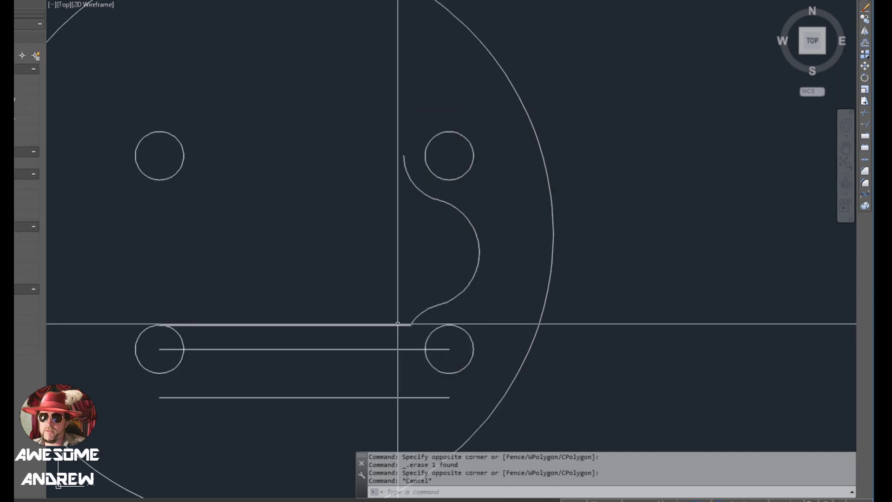
click(399, 321)
click(403, 327)
scroll(396, 320, up, 2)
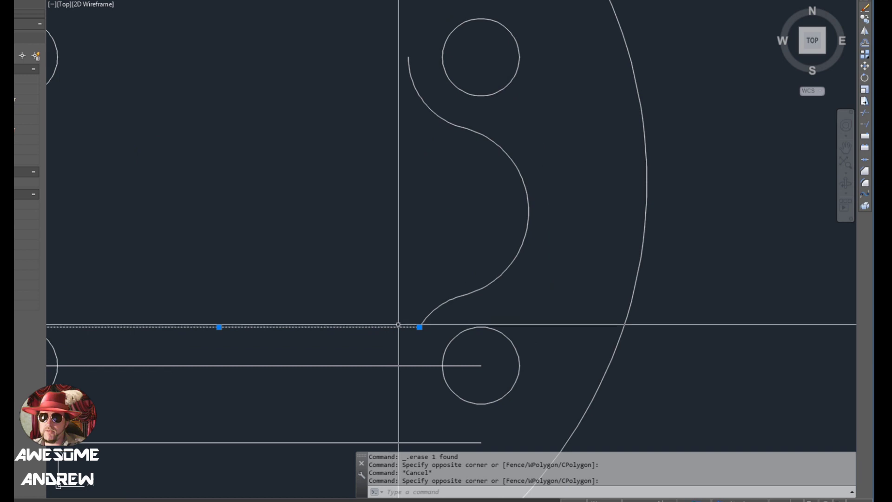
click(419, 327)
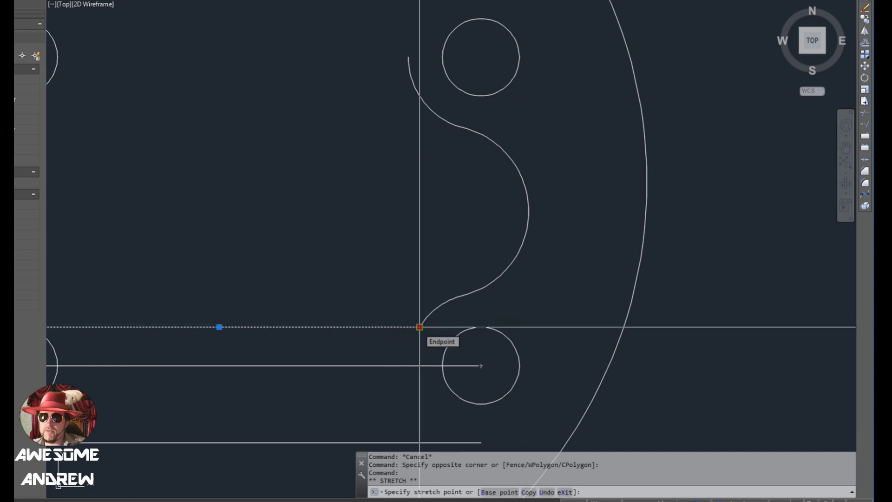
key(space)
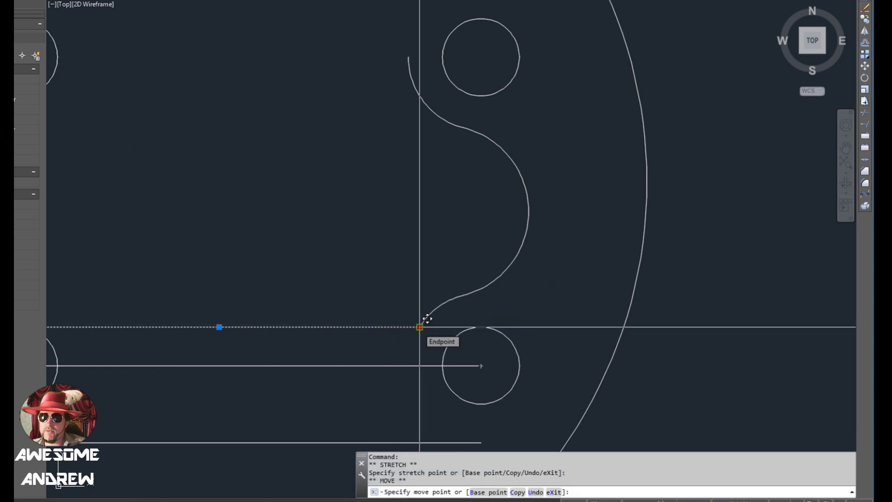
key(Return)
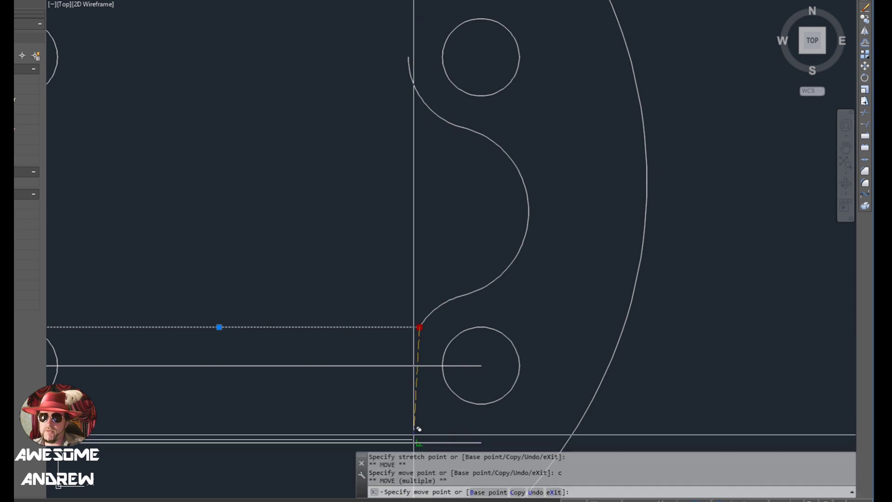
click(409, 56)
key(Escape)
key(Escape)
key(Escape)
scroll(433, 224, down, 3)
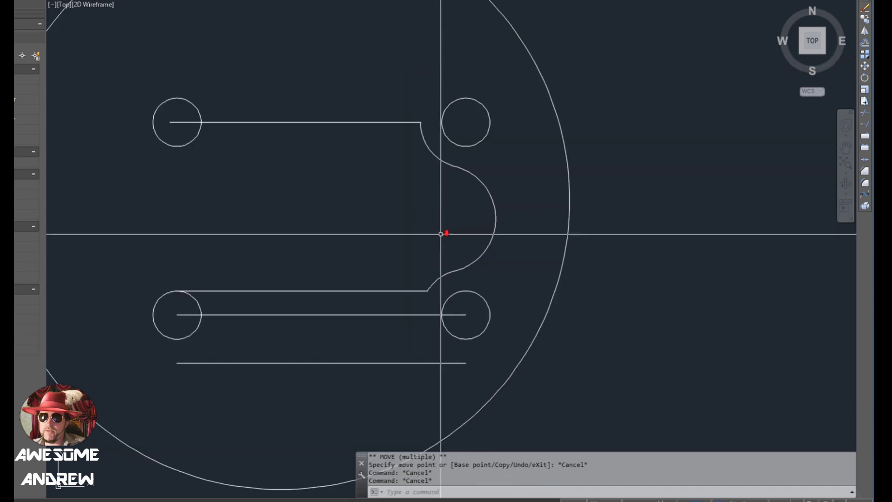
scroll(446, 233, up, 1)
key(ctrl+z)
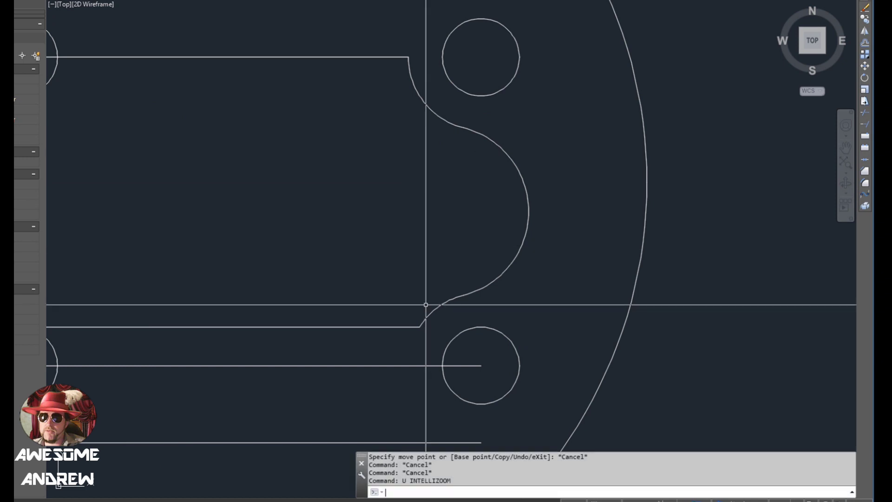
text(co)
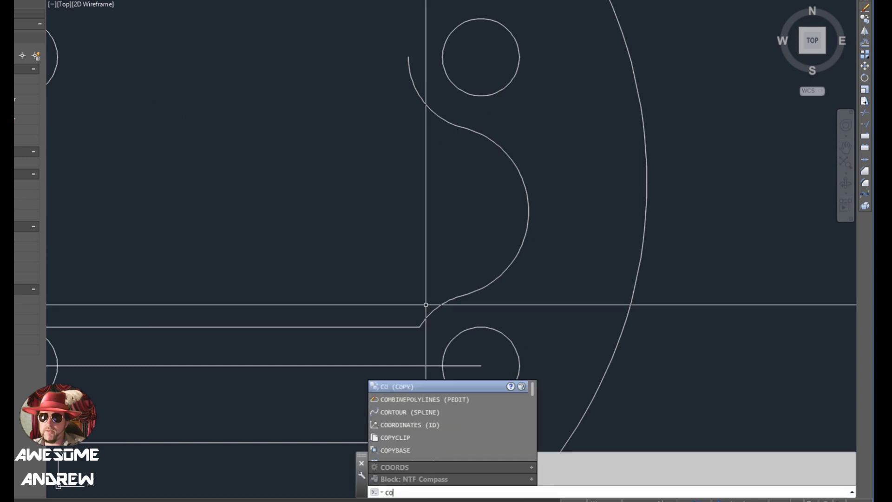
key(Return)
click(409, 325)
click(403, 331)
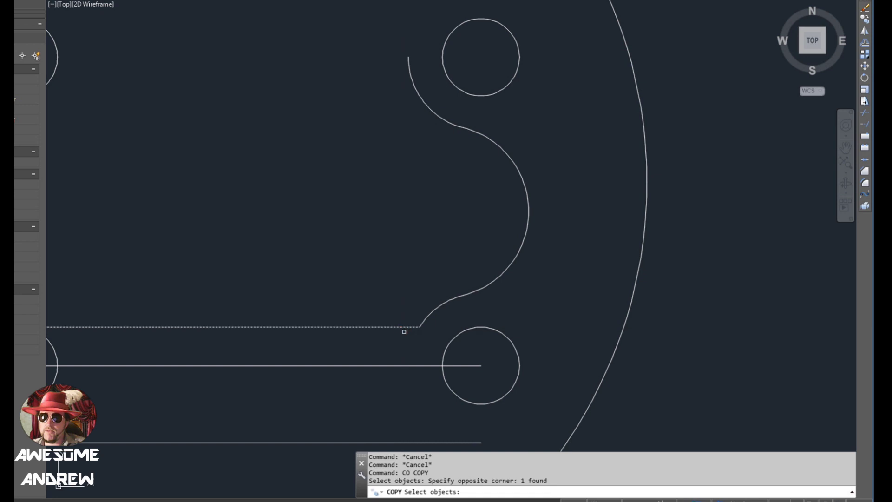
key(Return)
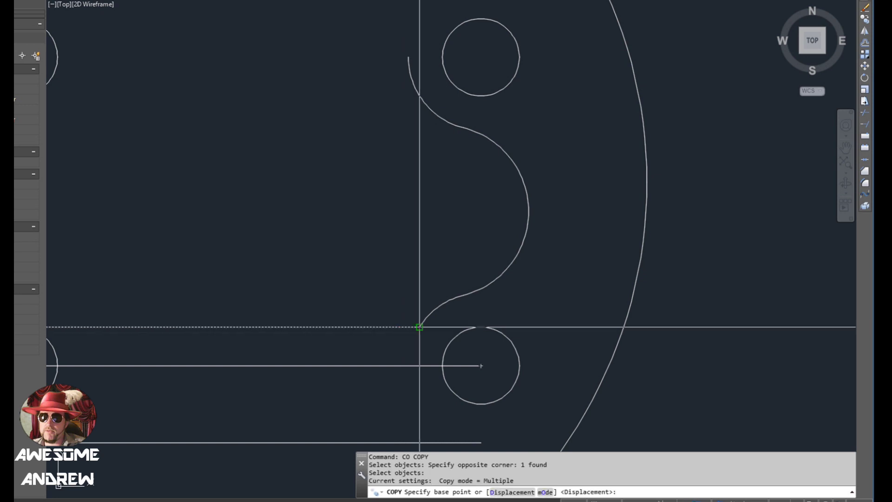
click(421, 327)
click(408, 62)
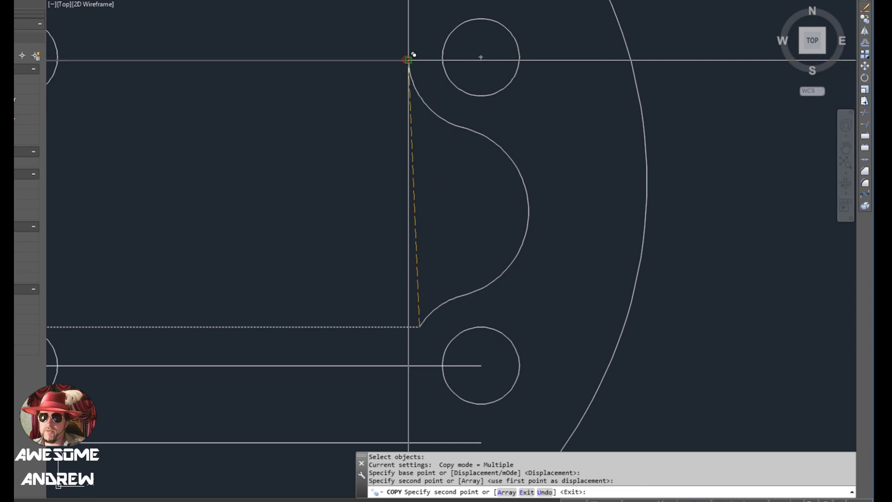
scroll(405, 61, down, 3)
key(Escape)
key(Escape)
key(Escape)
scroll(385, 229, up, 3)
click(413, 122)
click(405, 142)
scroll(411, 145, up, 4)
click(412, 156)
key(space)
scroll(418, 277, down, 5)
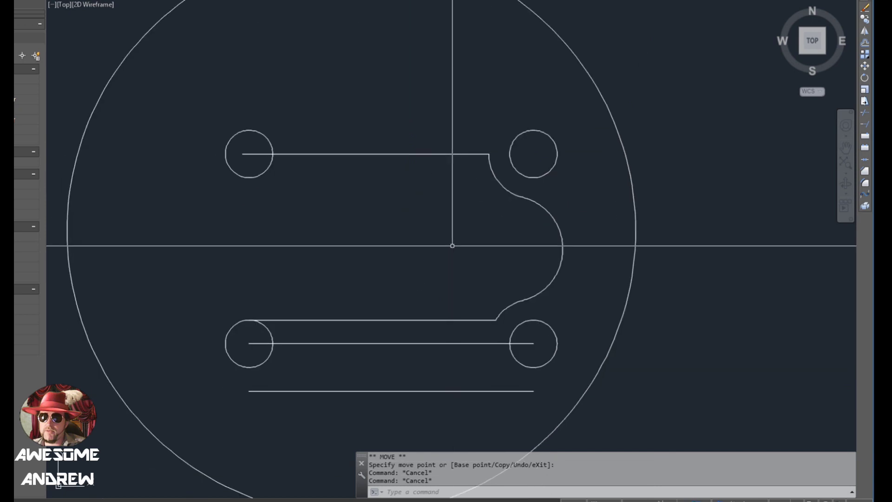
Draw a vertical helper line from the bottom line's midpoint with Ortho on
middle_drag(428, 255, 442, 221)
text(l)
key(Return)
click(418, 355)
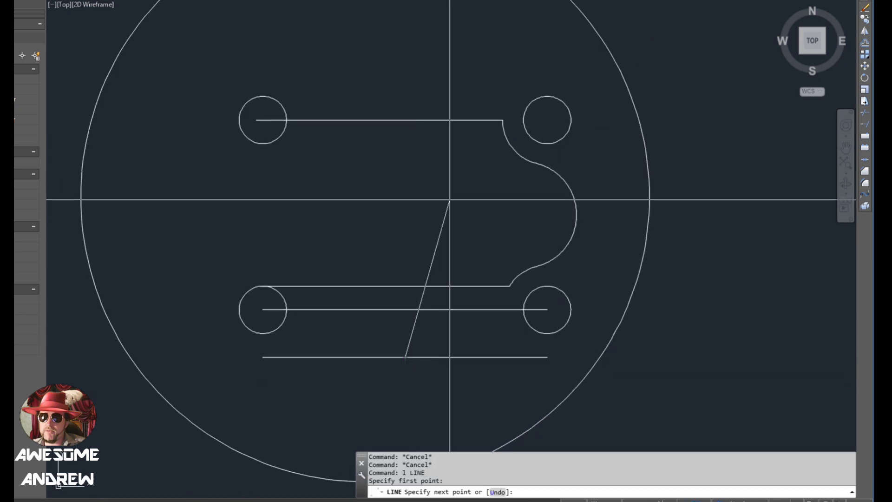
key(F8)
key(Escape)
Trim the slot edges left of the vertical line, then erase the helper line
key(Escape)
text(tr)
key(Return)
key(Return)
click(385, 96)
click(351, 312)
key(Escape)
drag(421, 248, 380, 245)
key(Delete)
Select the lower slot edge and the curve's arcs, then clear the selection
drag(514, 289, 583, 253)
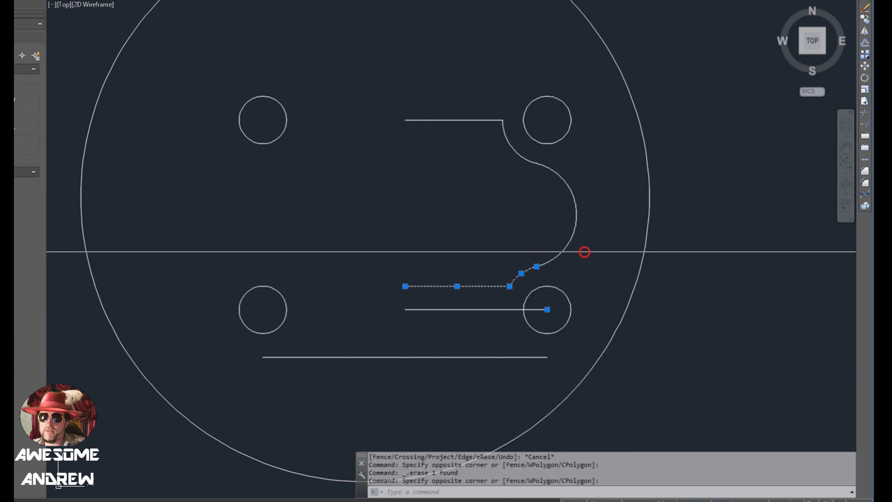
drag(514, 232, 437, 106)
scroll(503, 245, up, 2)
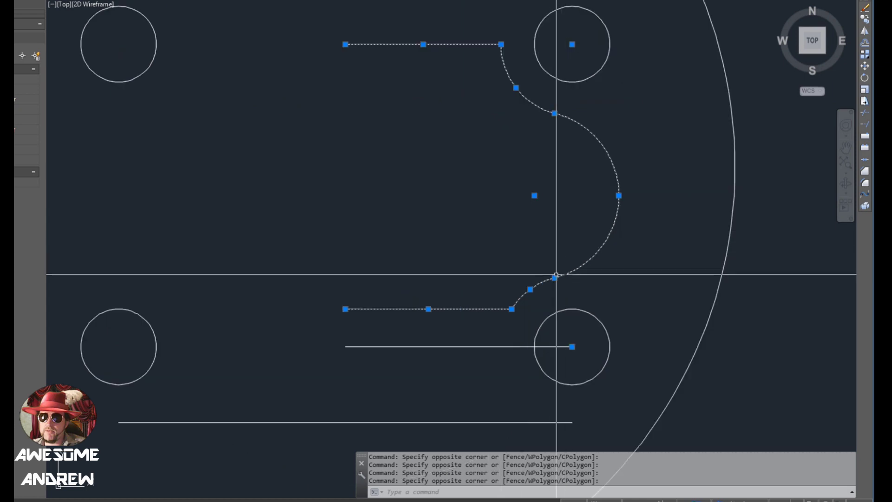
middle_drag(564, 248, 537, 241)
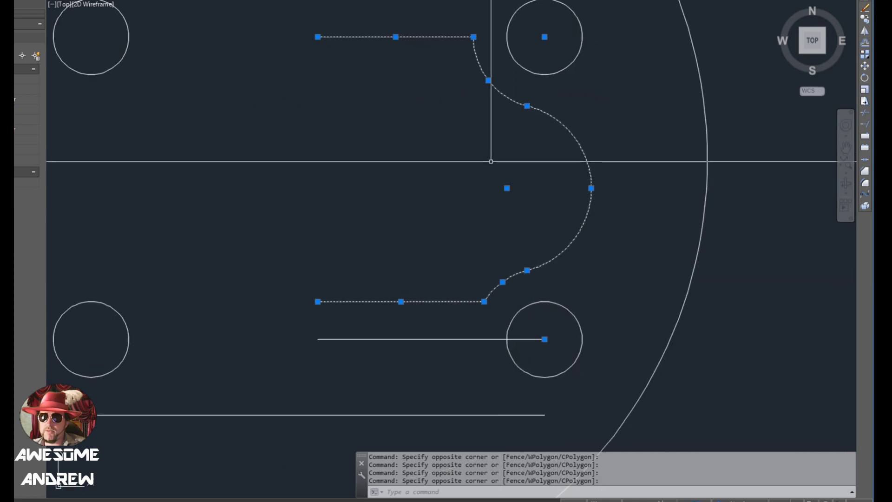
key(Escape)
key(Escape)
Abandon two helper-line attempts, then erase the slot's top line and upper arc
text(l)
key(Return)
click(486, 296)
key(Escape)
key(Escape)
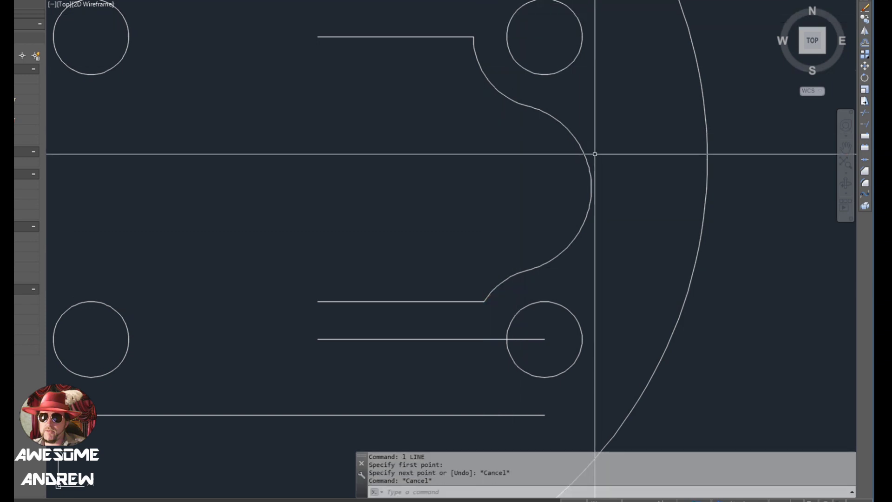
text(l)
key(Return)
click(591, 187)
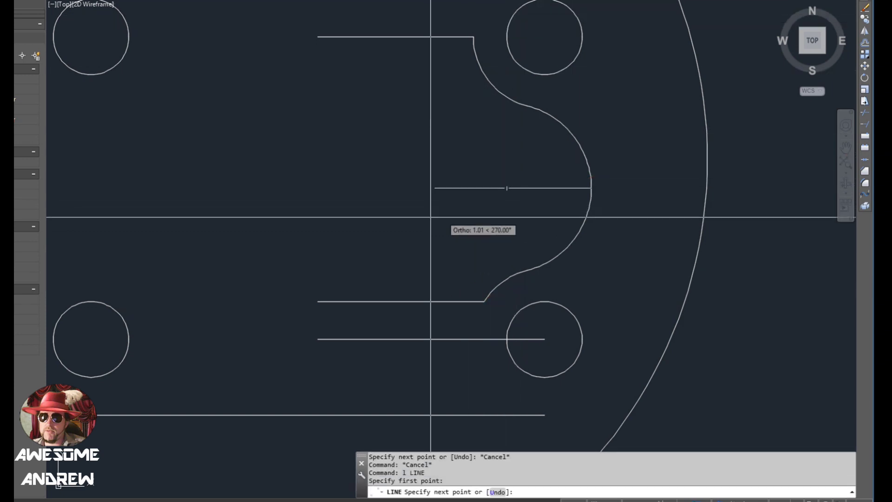
key(Escape)
key(Escape)
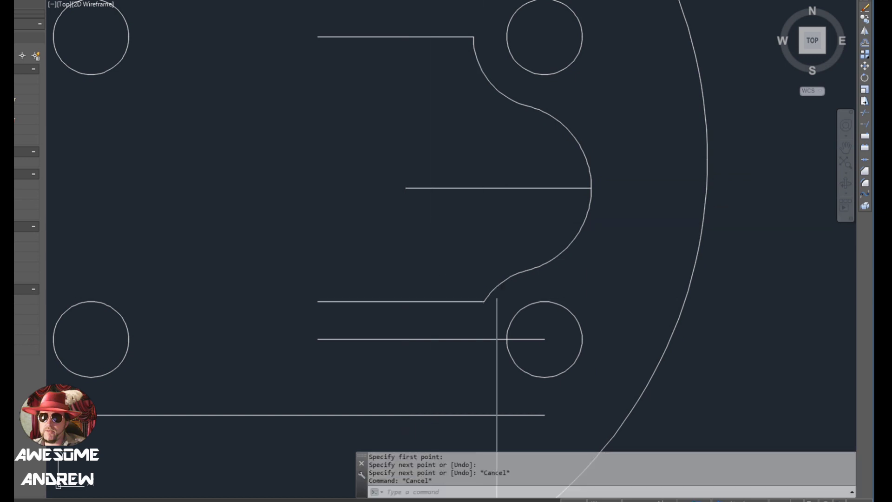
click(499, 299)
key(Escape)
key(Escape)
click(480, 22)
click(442, 60)
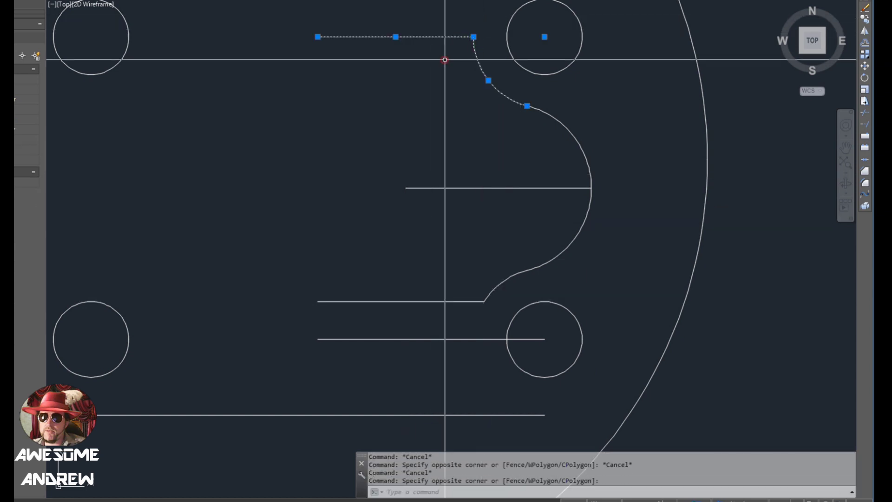
key(Delete)
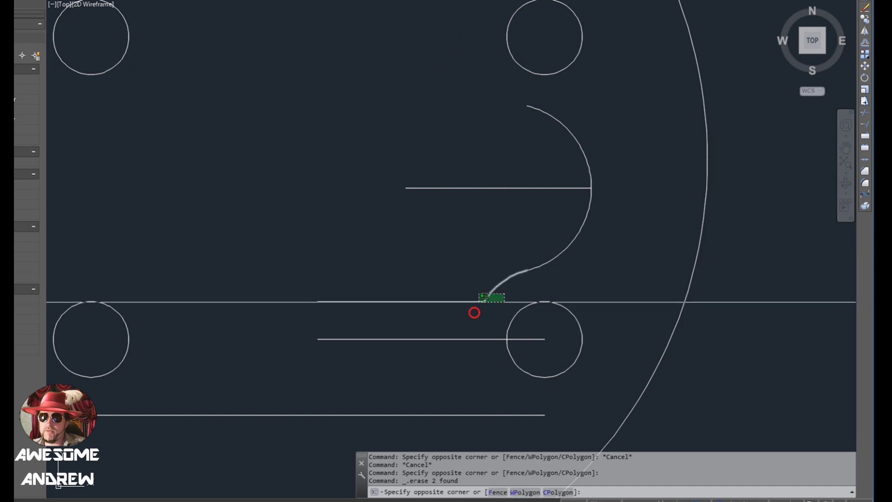
Mirror-copy the slot's lower line and arc about the centre line, then select the centre line
click(504, 285)
click(474, 308)
click(500, 201)
click(442, 191)
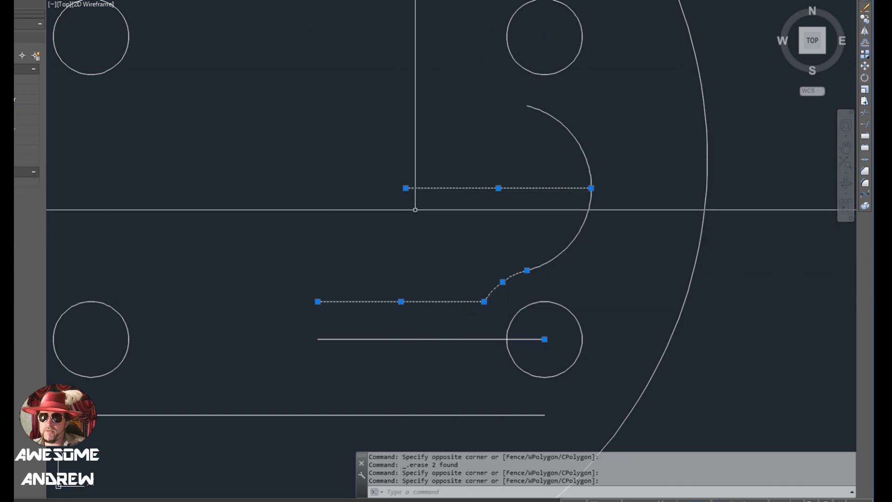
click(406, 189)
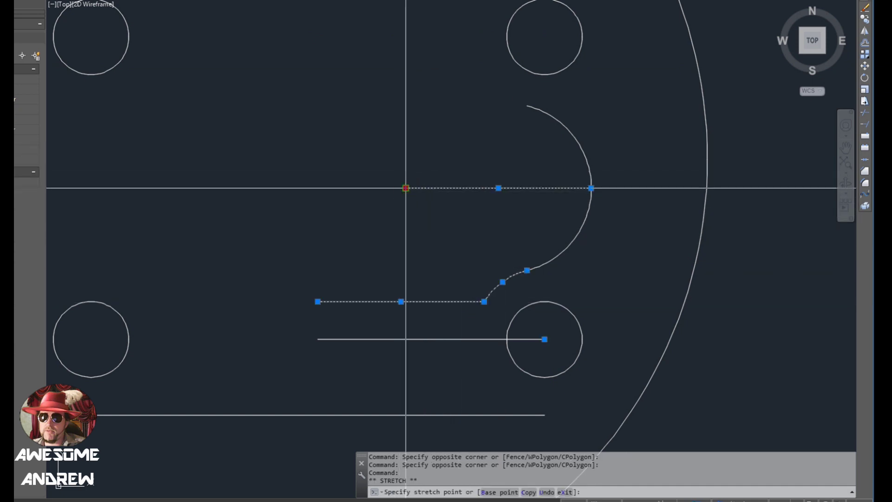
key(space)
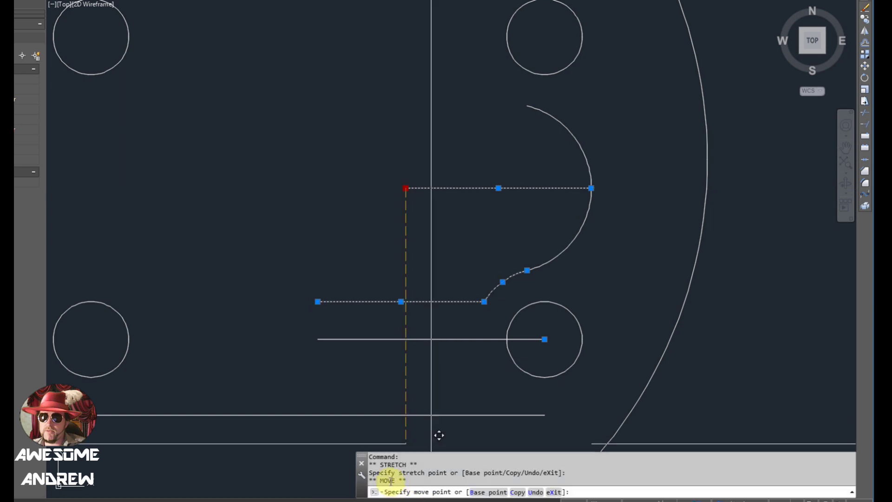
key(space)
key(space)
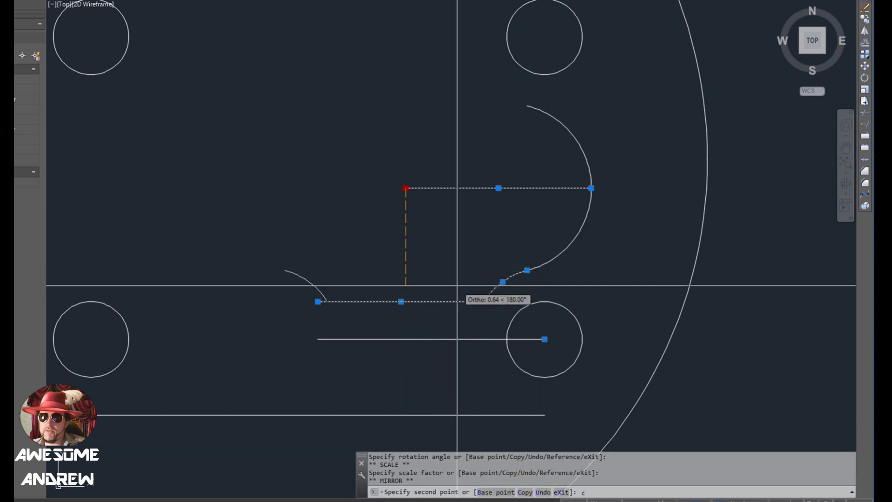
text(c)
key(Return)
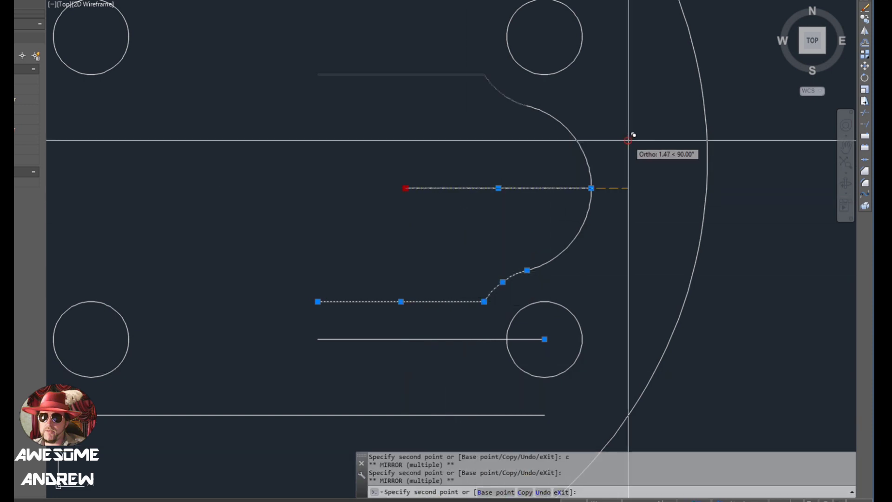
key(Escape)
key(Escape)
key(Escape)
click(532, 215)
click(480, 179)
Erase the centre line and mirror-copy the slot's right half to the left side
scroll(538, 191, down, 4)
key(Delete)
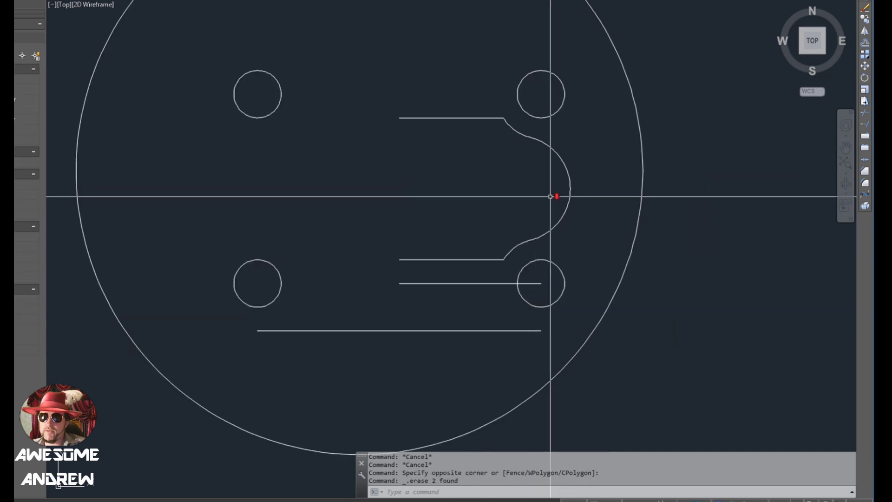
click(572, 221)
click(533, 166)
click(523, 244)
click(491, 159)
scroll(469, 137, up, 2)
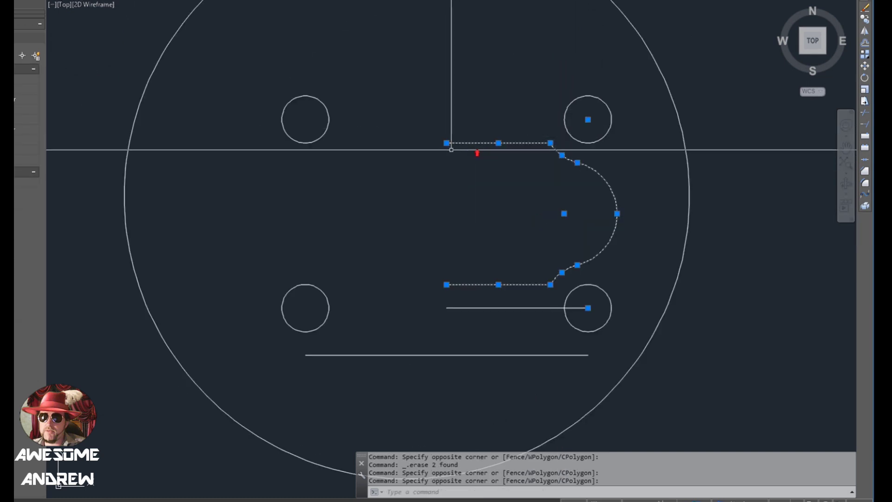
click(446, 143)
key(space)
key(space)
key(space)
key(space)
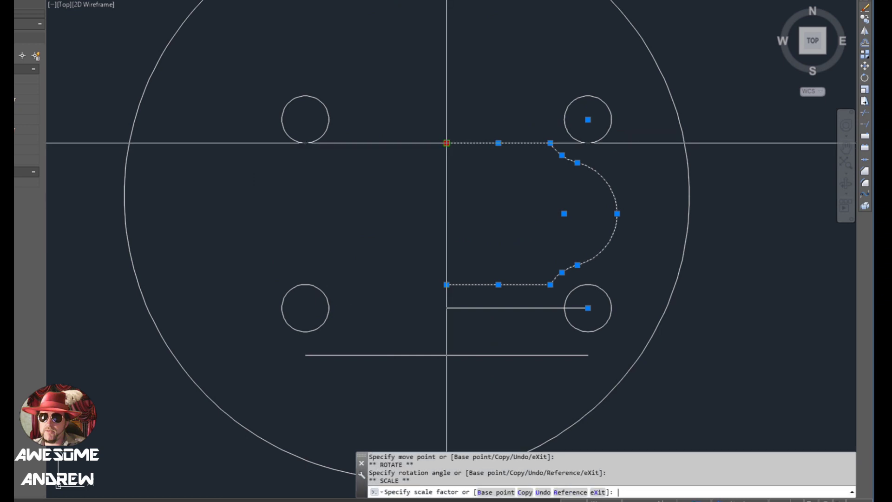
key(Return)
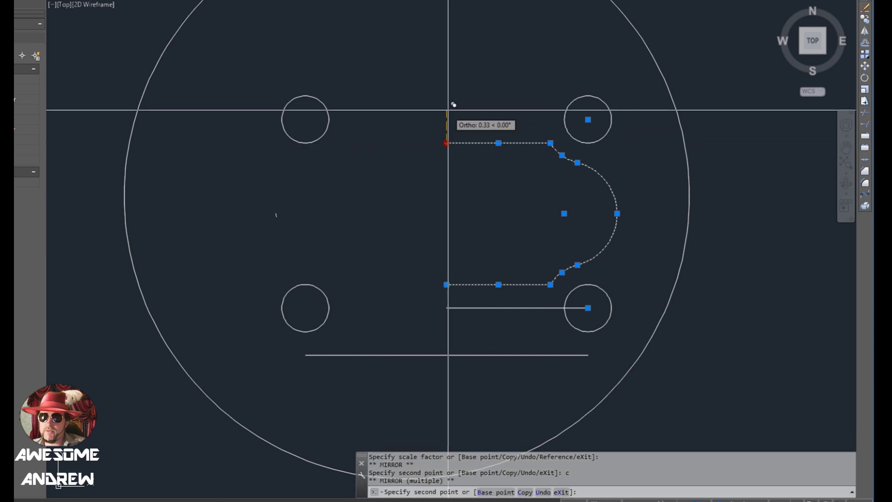
click(448, 94)
key(Escape)
key(Escape)
Bring up the gasket reference drawing for comparison
scroll(494, 233, down, 2)
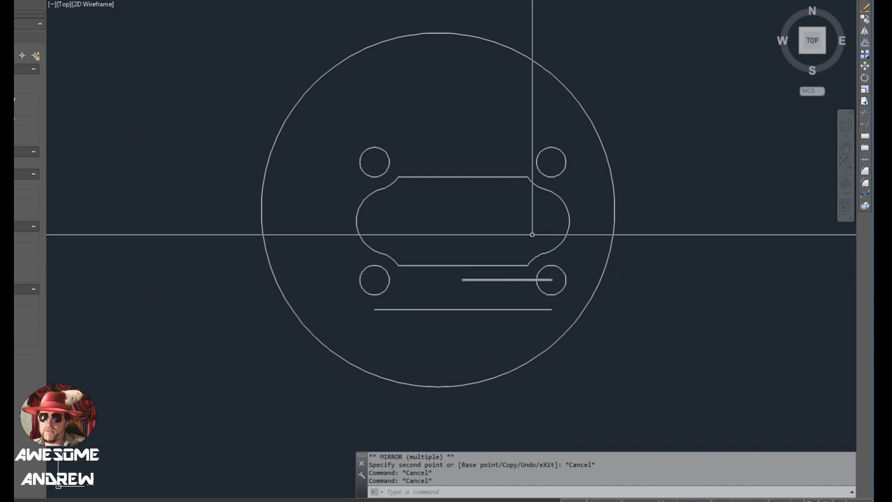
key(alt+Tab)
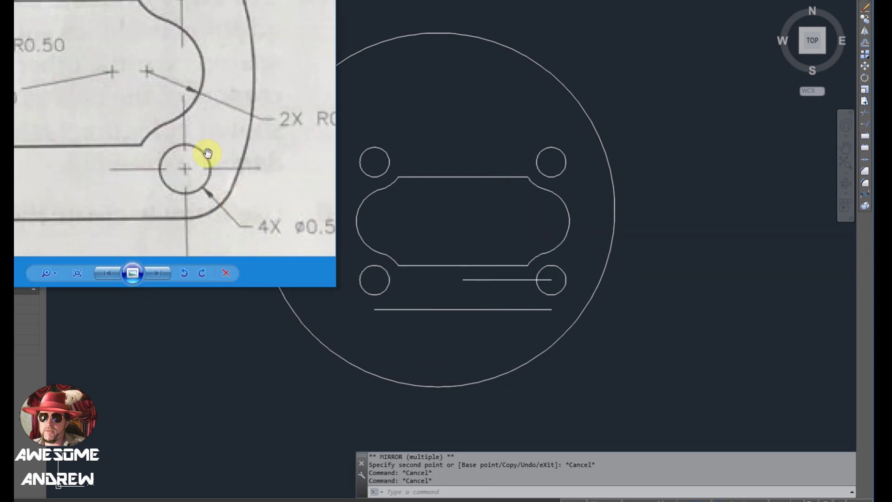
scroll(205, 147, down, 3)
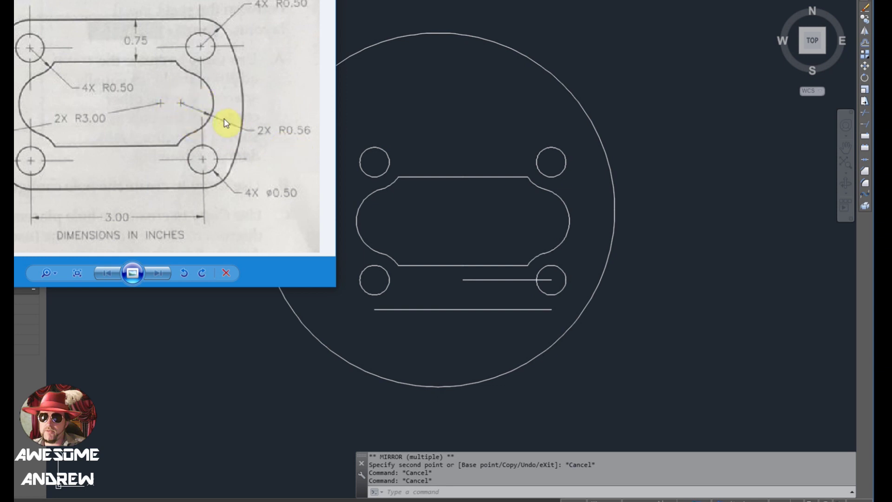
Start an offset with distance 0.75, cancel it, and clear the slot selection
click(482, 186)
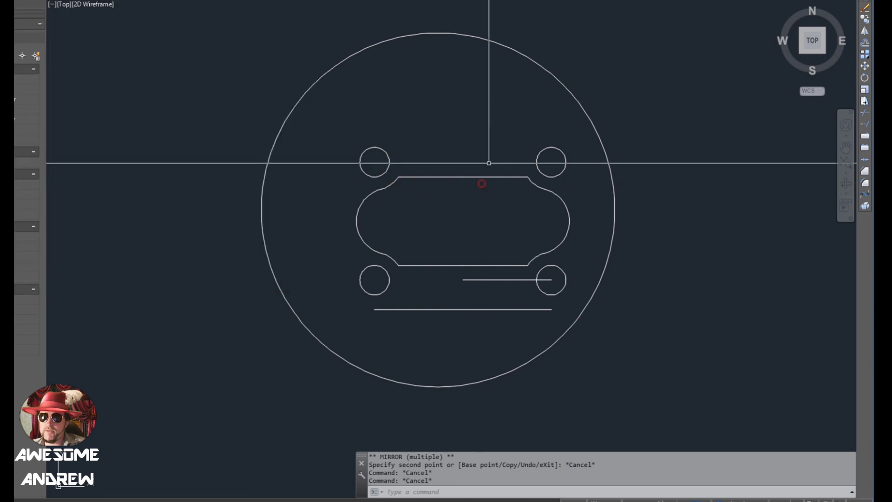
scroll(484, 185, up, 2)
text(o)
key(Return)
text(.75)
key(Return)
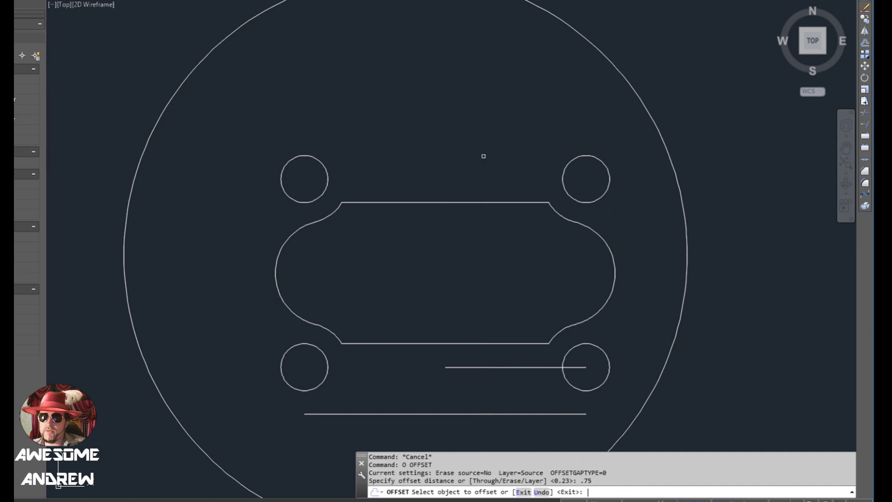
scroll(473, 161, down, 2)
key(Escape)
key(Escape)
key(Escape)
key(Escape)
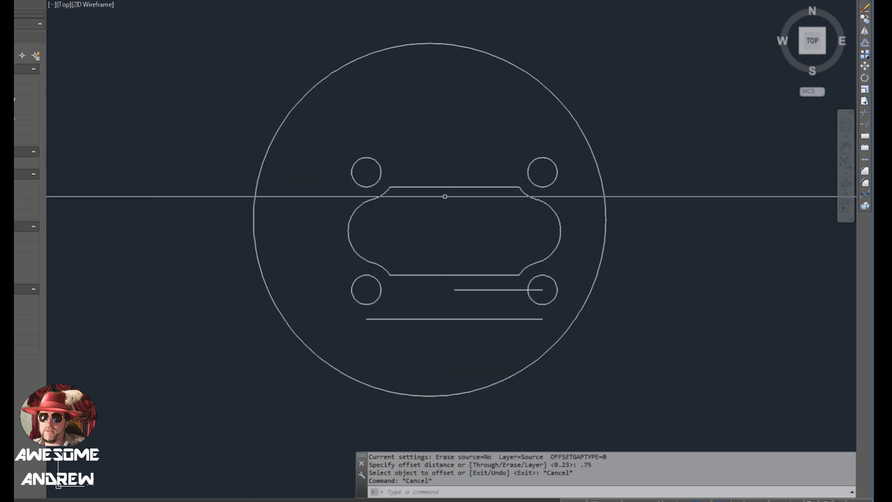
scroll(494, 191, up, 2)
click(494, 190)
click(488, 201)
key(Escape)
key(Escape)
key(Escape)
scroll(527, 202, up, 2)
scroll(526, 195, down, 2)
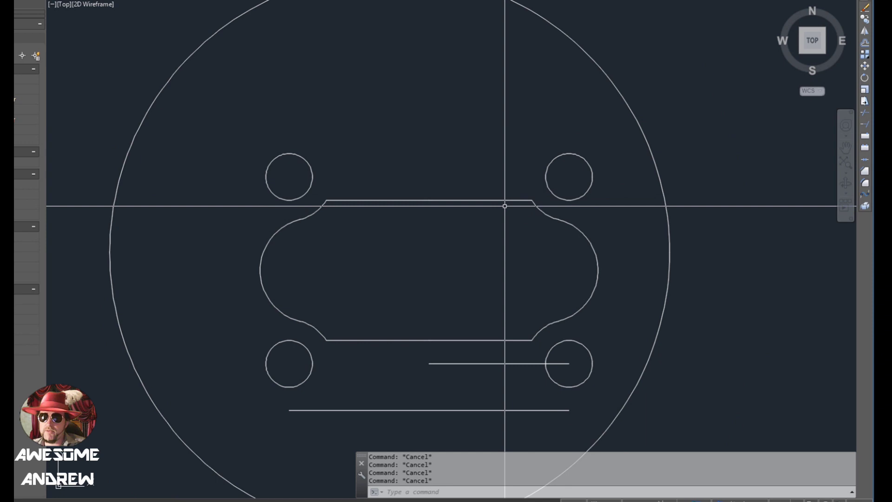
JOIN all slot lines and arcs into one polyline and select it to check
text(j)
key(Return)
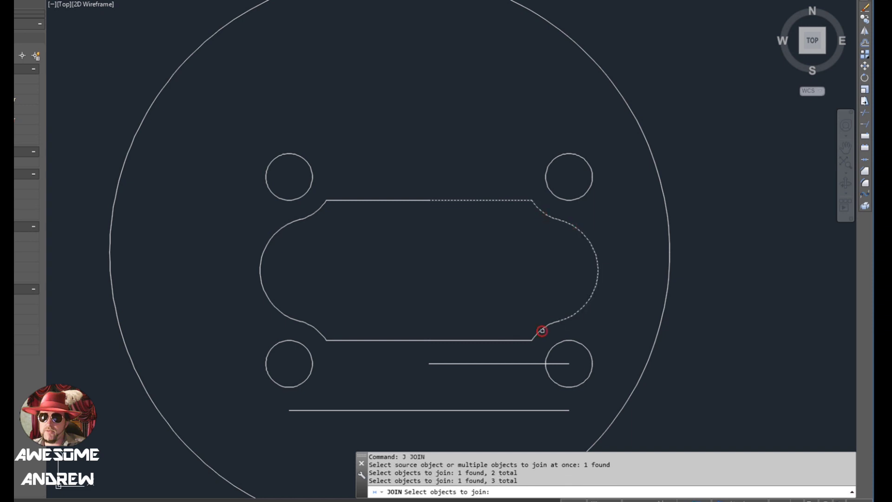
click(494, 355)
click(486, 346)
click(411, 358)
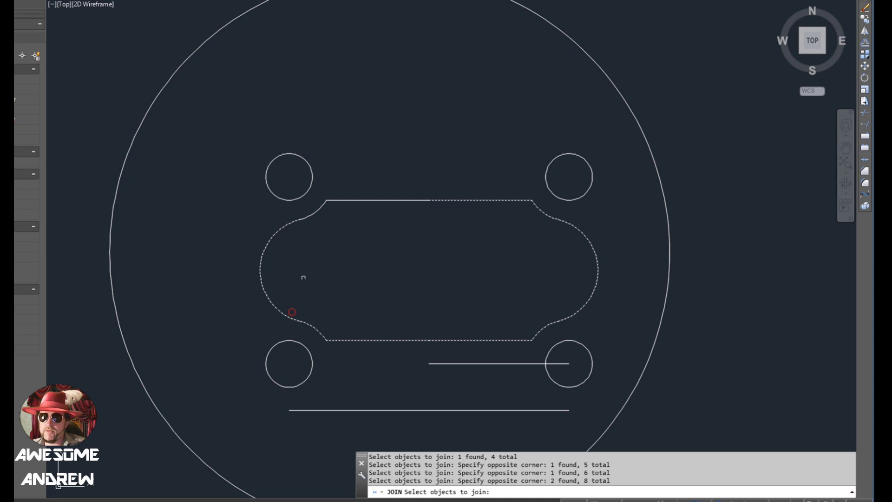
click(334, 256)
click(324, 200)
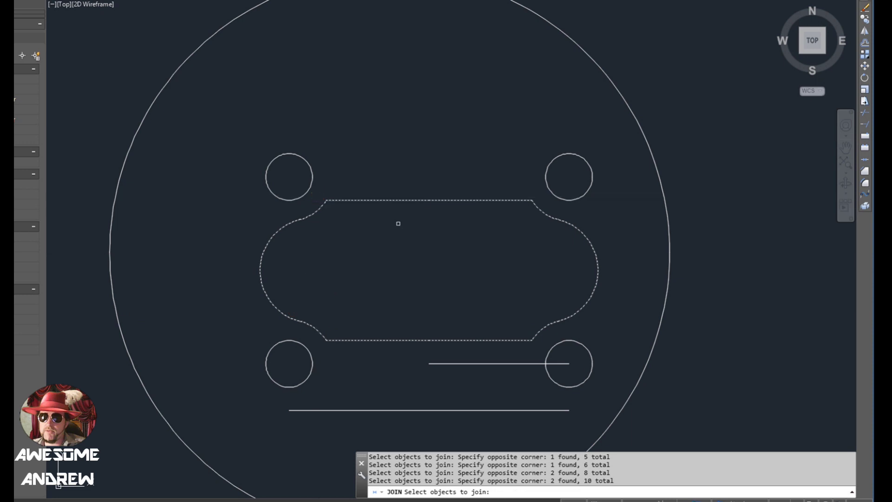
key(Return)
click(401, 200)
Attempt a 0.75 offset of the slot outline, cancel it, and zoom to fit the drawing
scroll(490, 291, down, 2)
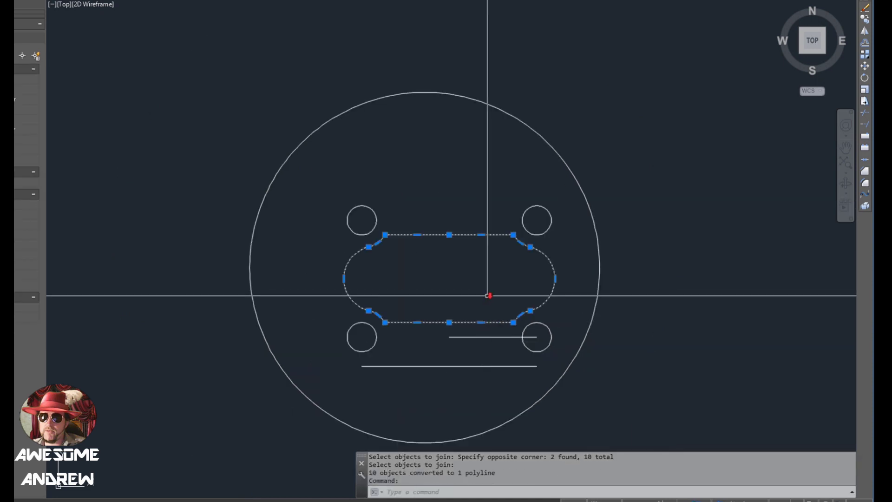
key(Escape)
key(Escape)
scroll(460, 242, up, 2)
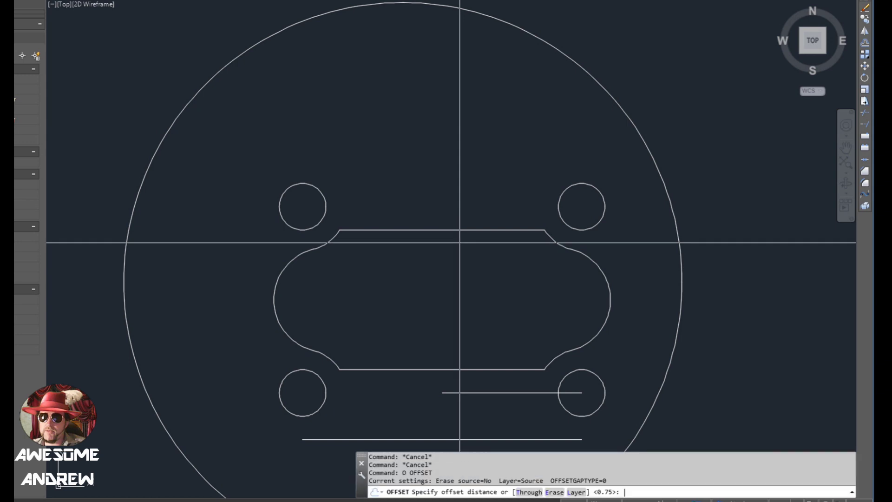
key(Return)
click(472, 230)
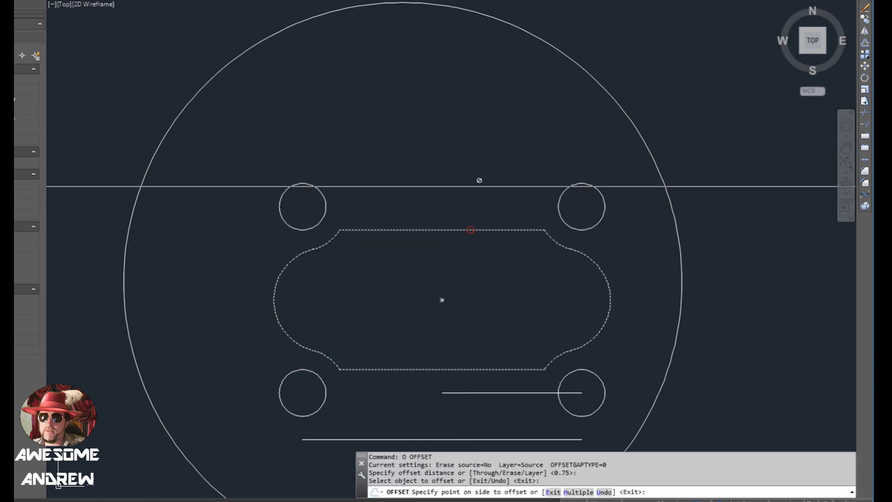
click(474, 169)
scroll(486, 235, down, 6)
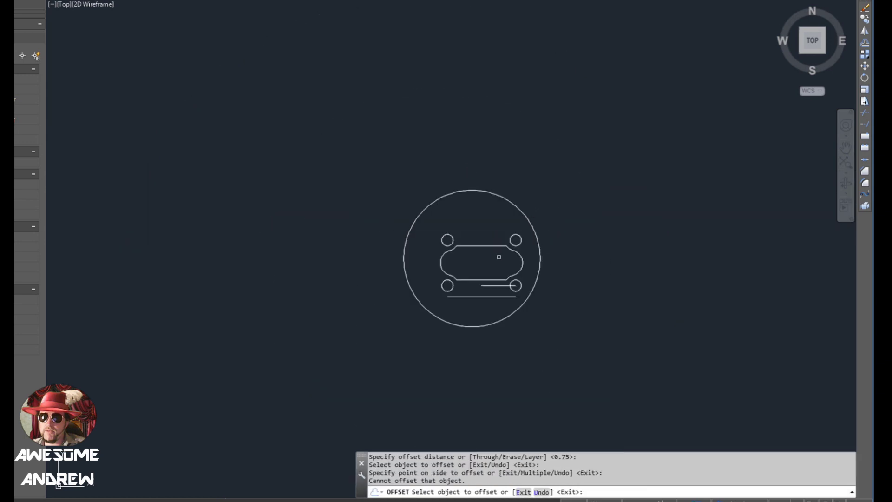
scroll(498, 254, up, 5)
scroll(492, 250, down, 5)
key(Escape)
middle_click(505, 255)
middle_click(506, 256)
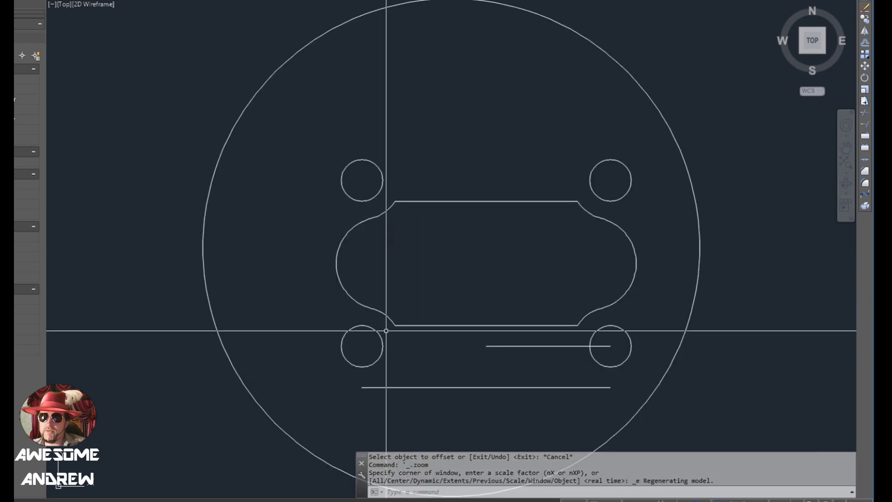
Select and deselect the slot polyline to inspect it
click(384, 313)
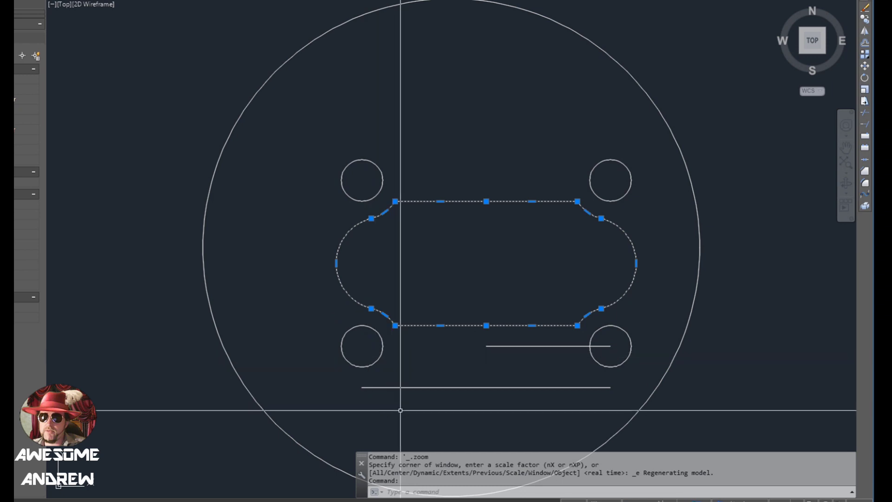
scroll(412, 320, up, 2)
scroll(439, 328, down, 2)
key(Escape)
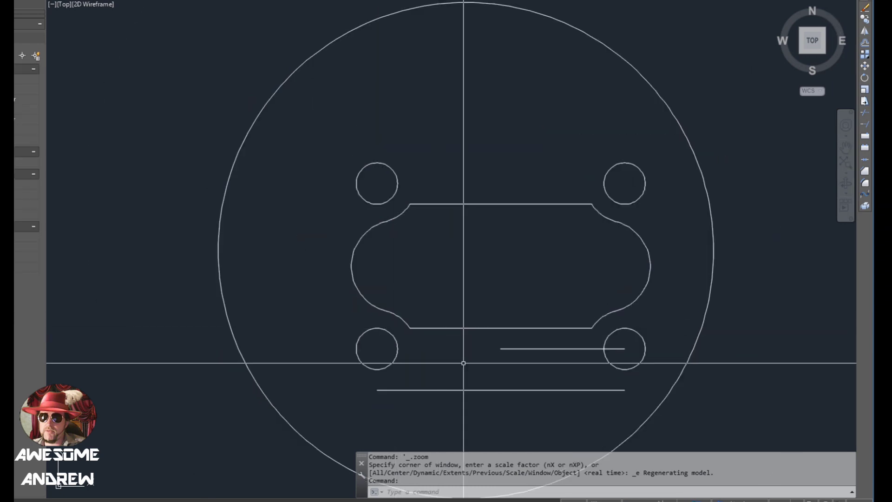
scroll(464, 313, down, 2)
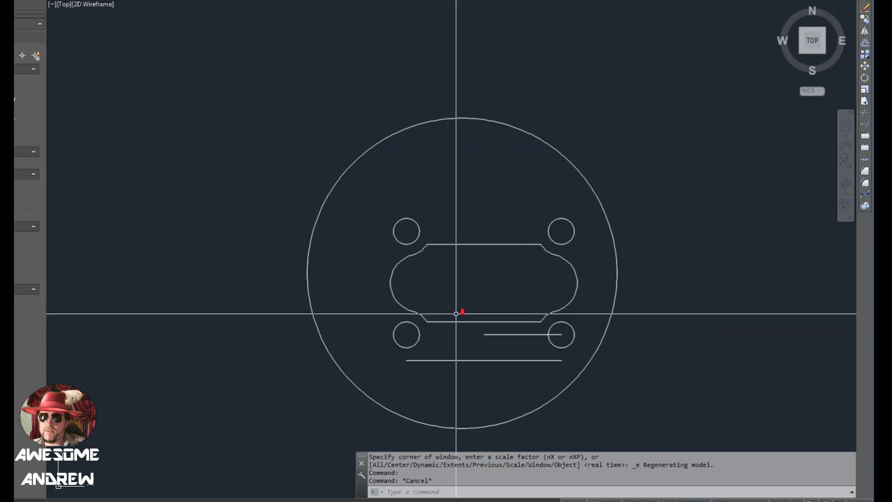
scroll(579, 302, up, 2)
click(543, 316)
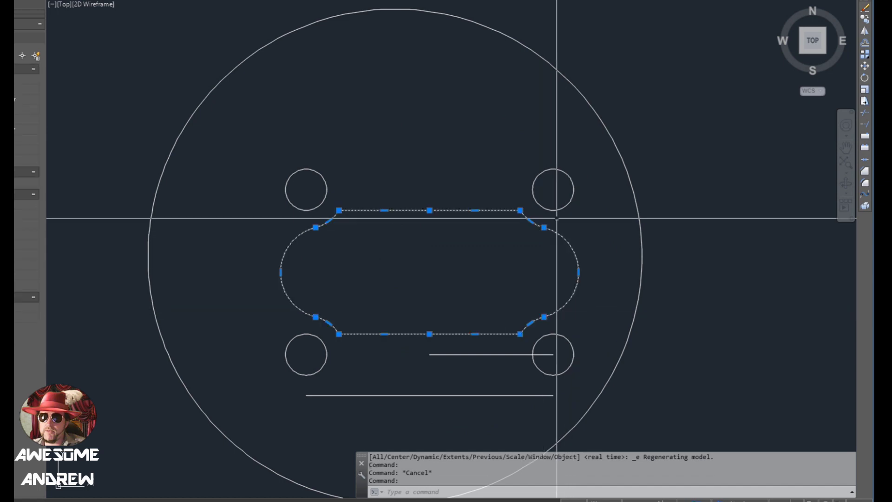
scroll(561, 206, up, 2)
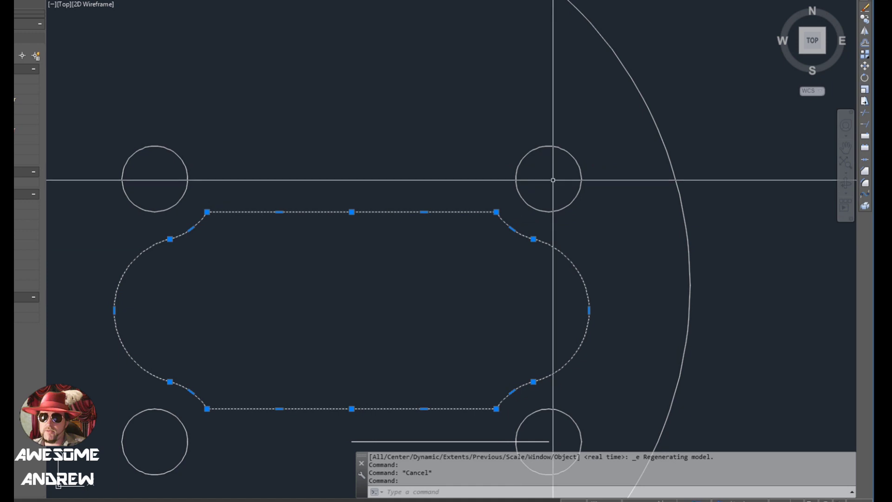
scroll(501, 243, down, 2)
key(Escape)
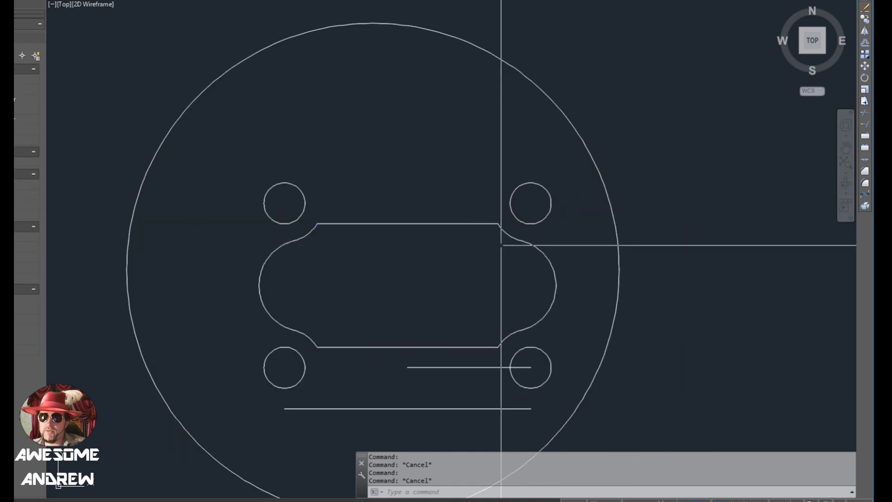
scroll(491, 269, down, 2)
scroll(432, 285, up, 2)
Bring up the gasket reference drawing, move its window up-left, and return to AutoCAD
key(alt+Tab)
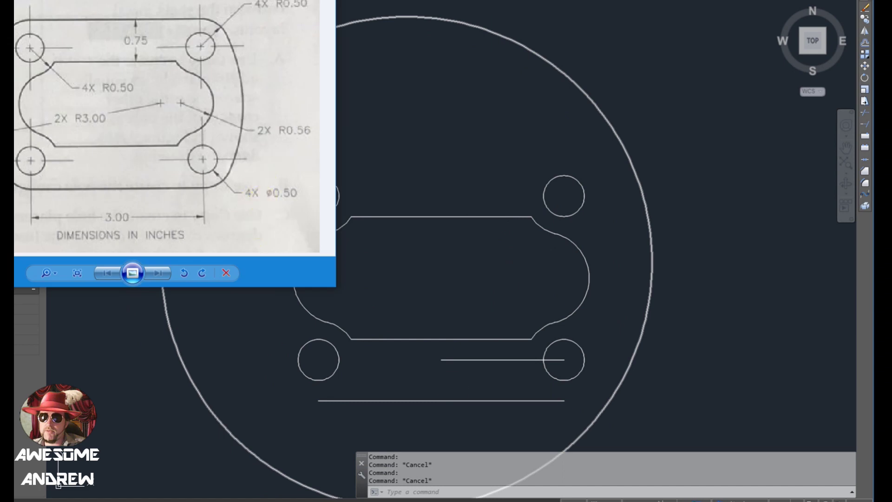
drag(186, 112, 133, 103)
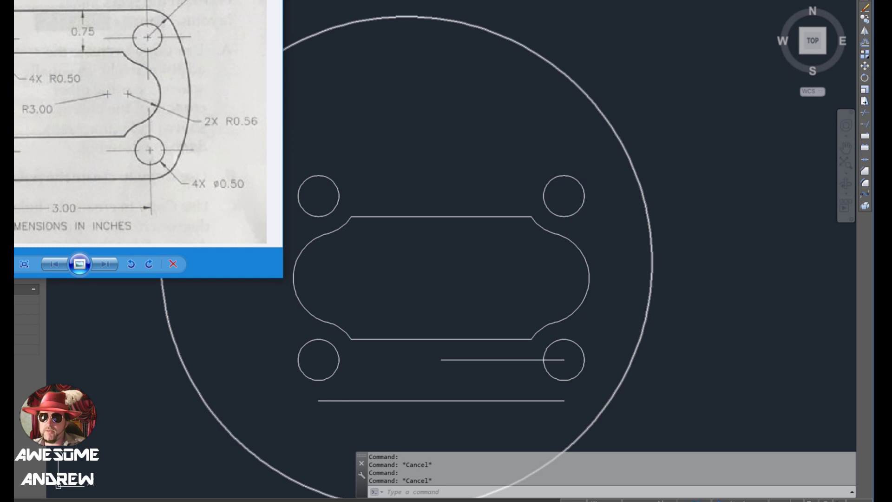
click(404, 182)
Offset the slot outline 0.1 outward as a trial, then erase that copy
scroll(368, 216, up, 3)
text(o)
key(Return)
text(.1)
key(Return)
click(384, 216)
click(388, 181)
key(Escape)
click(389, 203)
click(364, 194)
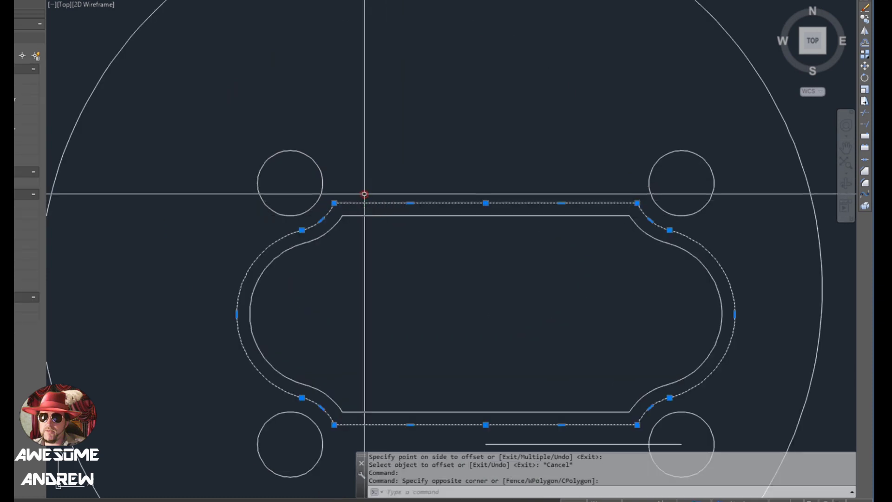
key(Delete)
Draw a line between the slot's top corners and grab its grip in move mode
scroll(372, 198, down, 2)
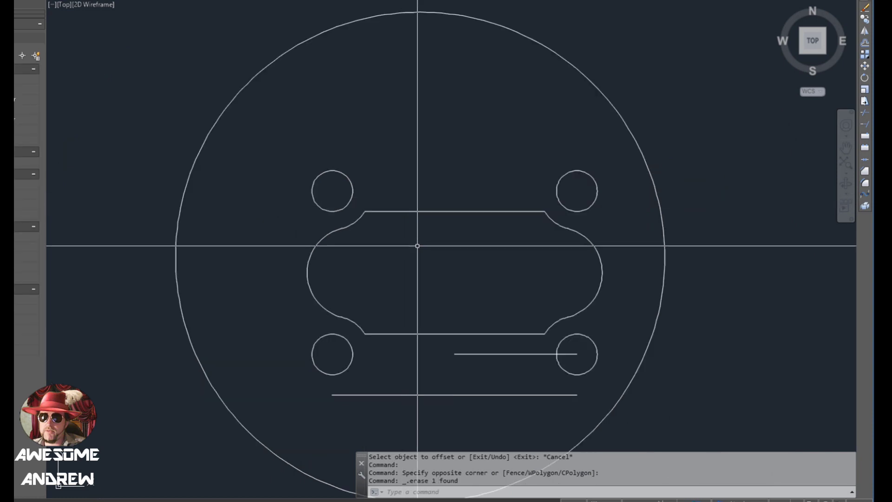
text(l)
key(Return)
click(366, 210)
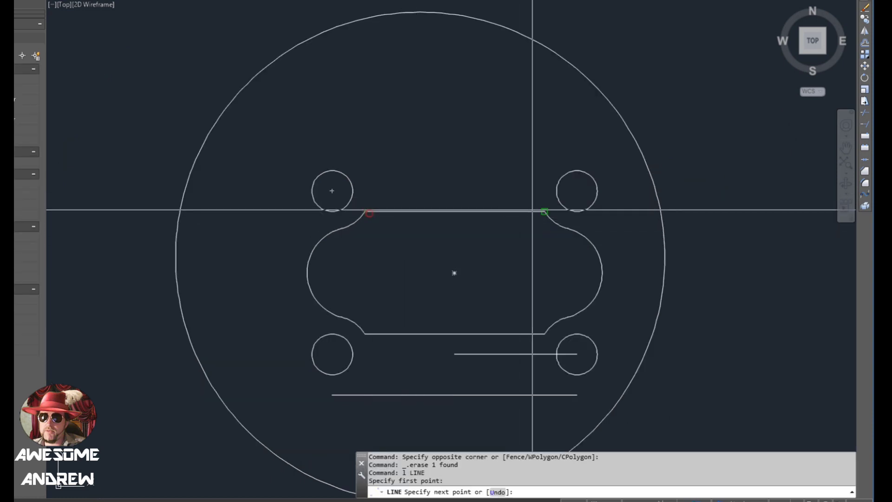
key(Escape)
click(522, 207)
click(537, 211)
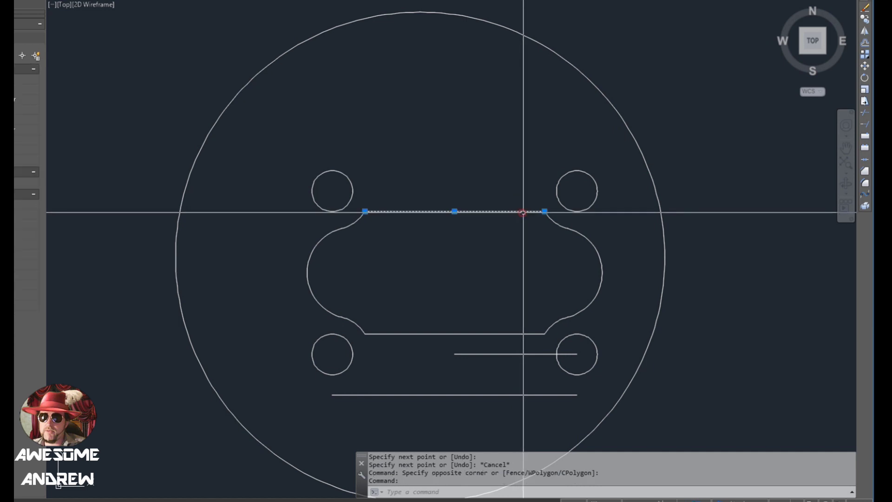
click(544, 211)
key(space)
Move the top line 0.75 up and check it against the reference drawing
text(0)
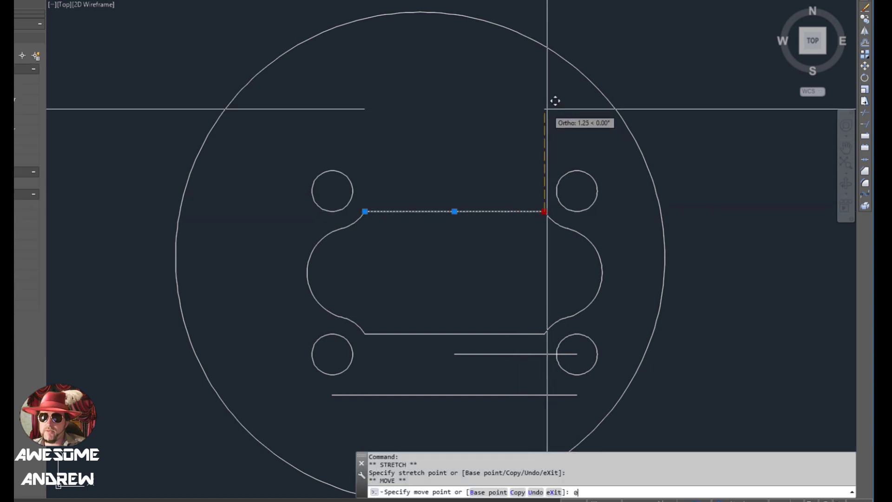
text(.75)
key(Return)
key(Escape)
key(Escape)
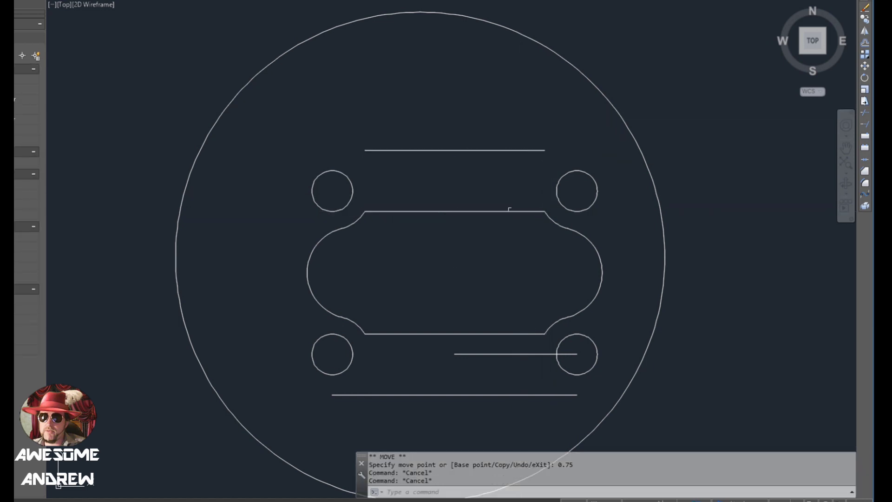
middle_drag(503, 306, 478, 295)
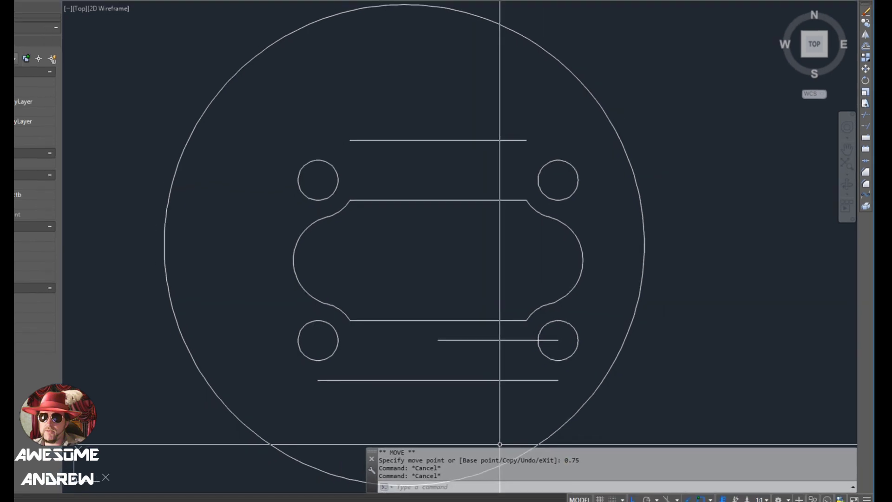
key(alt+Tab)
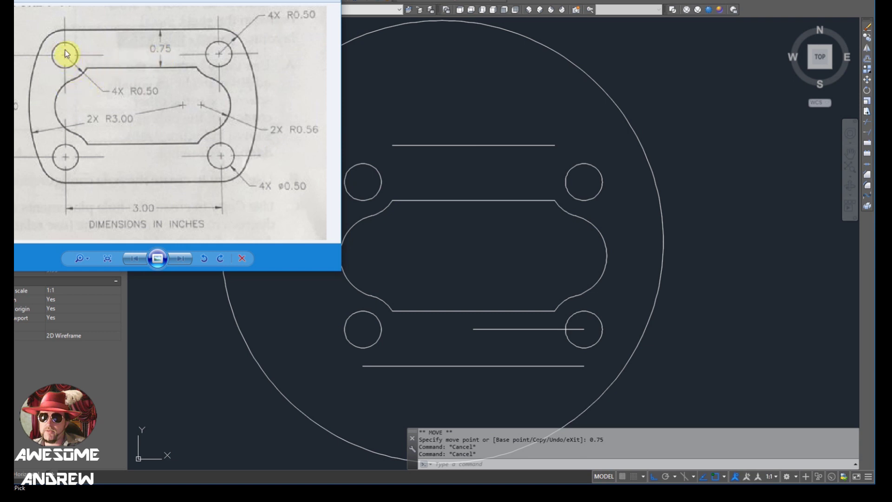
click(427, 277)
middle_drag(414, 250, 431, 235)
Draw a vertical line from the upper-left hole centre to the lower-left hole centre
text(l)
key(Return)
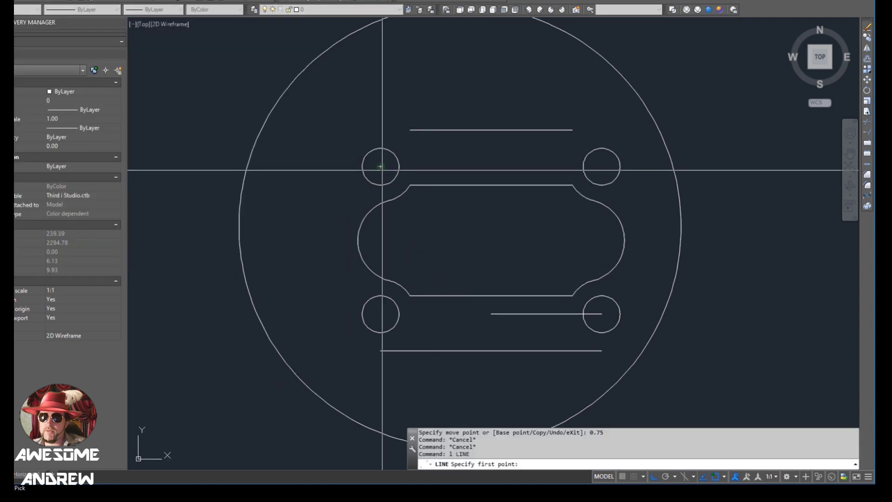
click(380, 167)
click(380, 314)
key(Escape)
key(Escape)
Offset the vertical line 0.5 to the left
text(o)
key(Return)
text(.5)
key(Return)
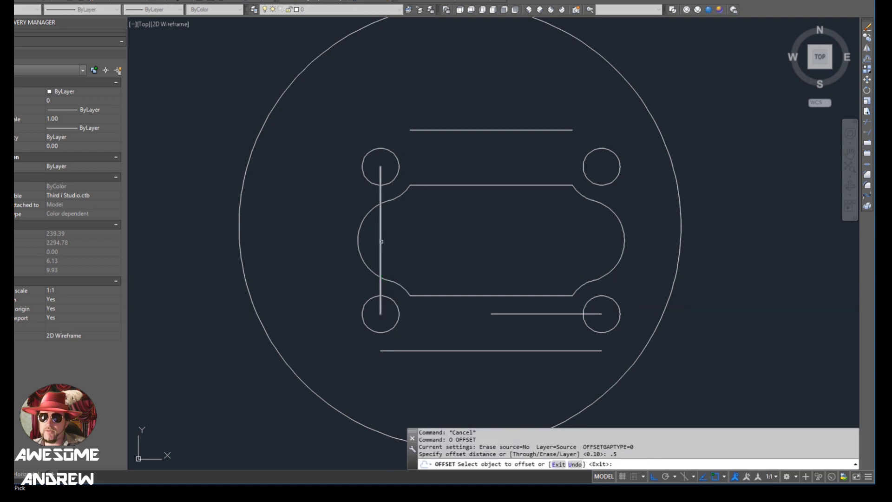
click(380, 241)
click(367, 240)
key(Escape)
Move the big radius-3 circle so its left quadrant sits on the offset line
click(298, 223)
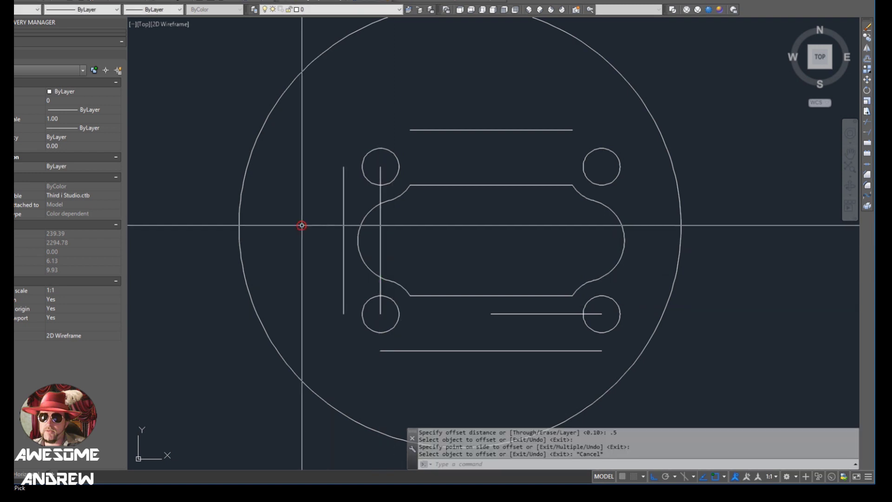
click(235, 224)
click(238, 226)
key(space)
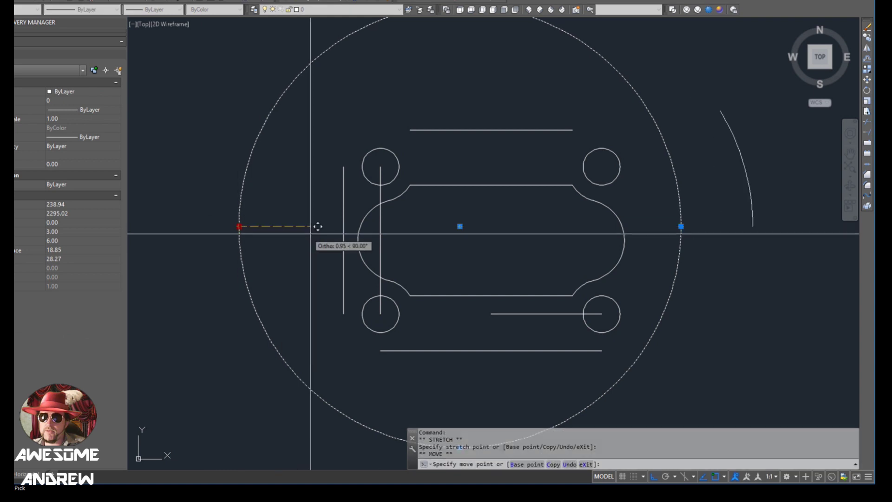
click(350, 234)
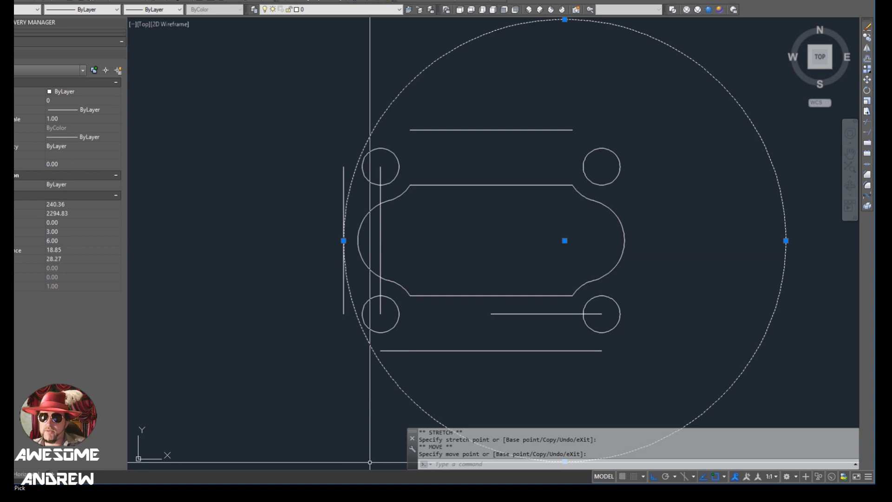
key(alt+Tab)
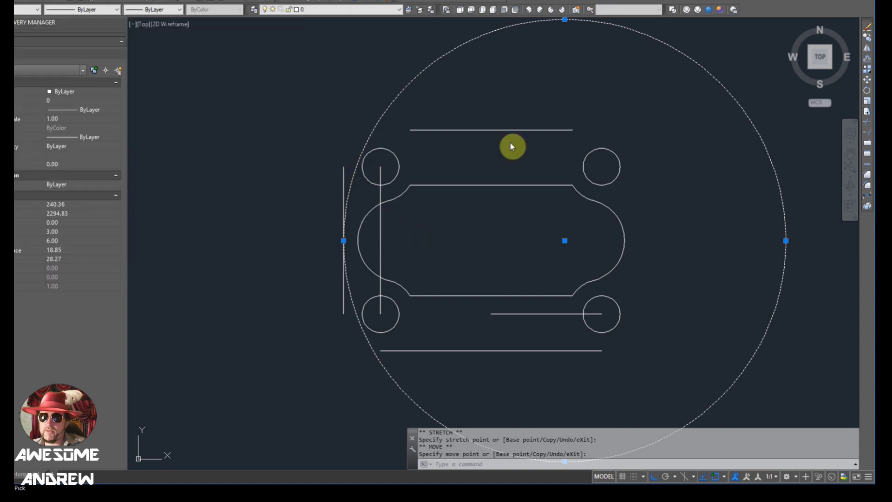
Draw a 0.75 line from the upper-left hole's centre and stretch its end 0.25
key(Escape)
key(Escape)
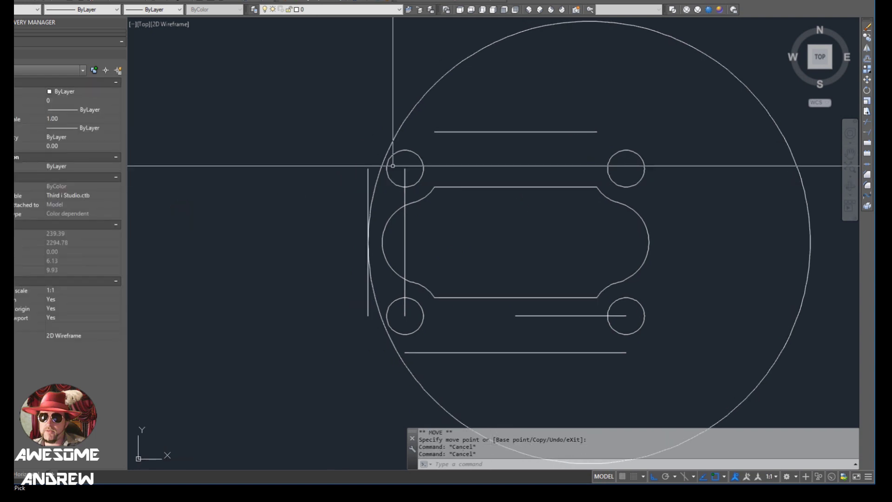
scroll(409, 168, up, 2)
text(1)
key(Return)
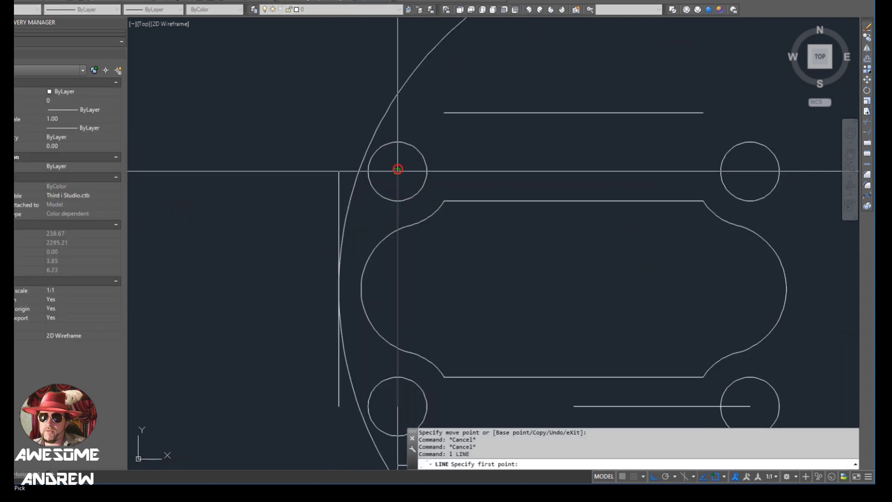
click(397, 171)
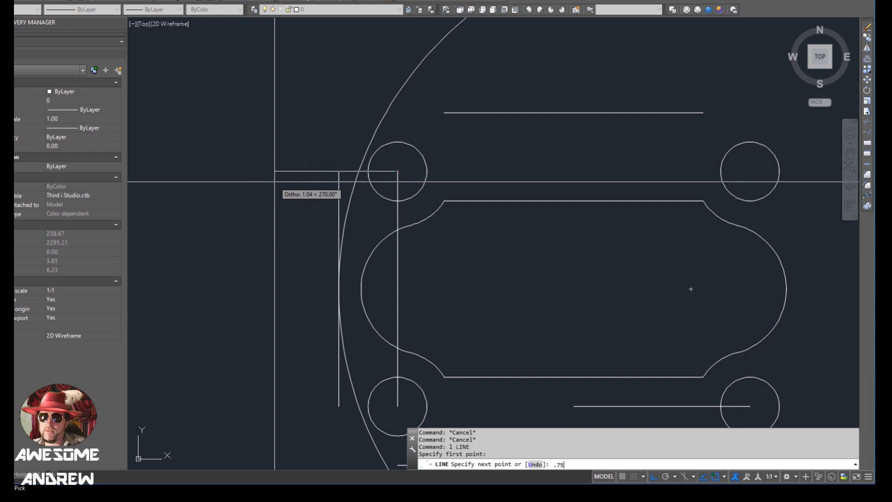
key(Return)
click(314, 167)
click(315, 169)
click(310, 171)
text(.)
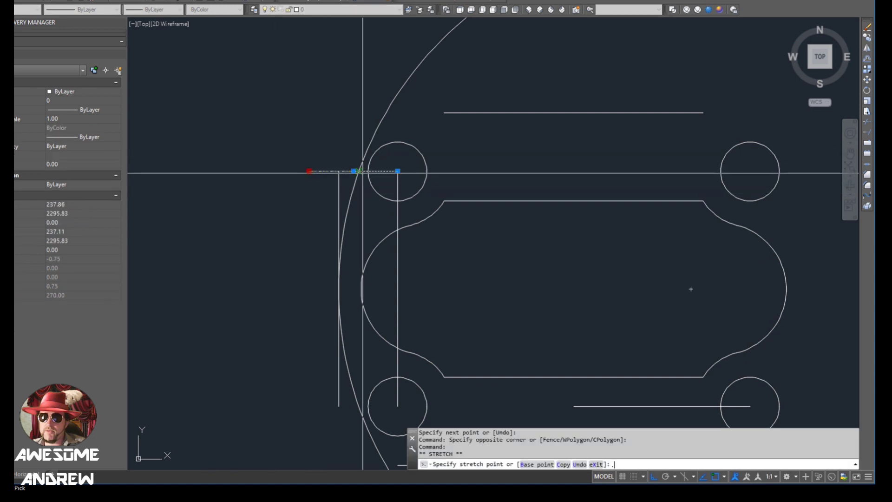
text(25)
key(Return)
key(Escape)
key(Escape)
Draw a horizontal construction line beside the upper-left hole toward the big circle
scroll(362, 171, down, 4)
scroll(334, 181, up, 6)
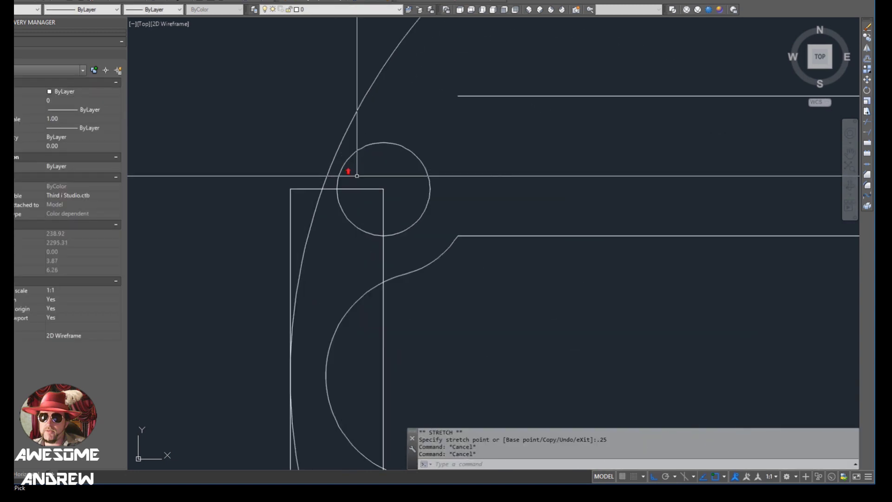
click(382, 190)
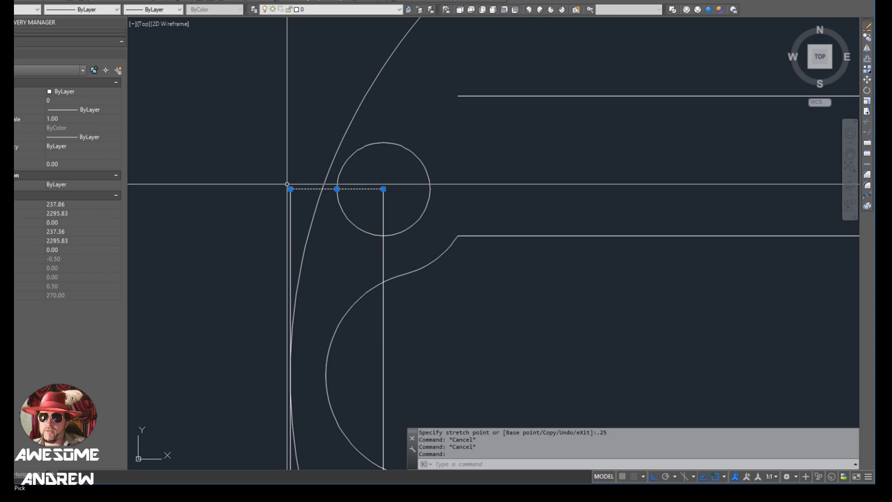
key(Escape)
key(Escape)
scroll(409, 167, down, 4)
scroll(372, 167, up, 2)
scroll(377, 162, down, 1)
scroll(374, 163, up, 3)
text(l)
key(Return)
click(373, 173)
click(279, 193)
key(Escape)
Try grip-moving the new horizontal line at the big circle, then cancel the move
scroll(380, 166, up, 2)
click(375, 163)
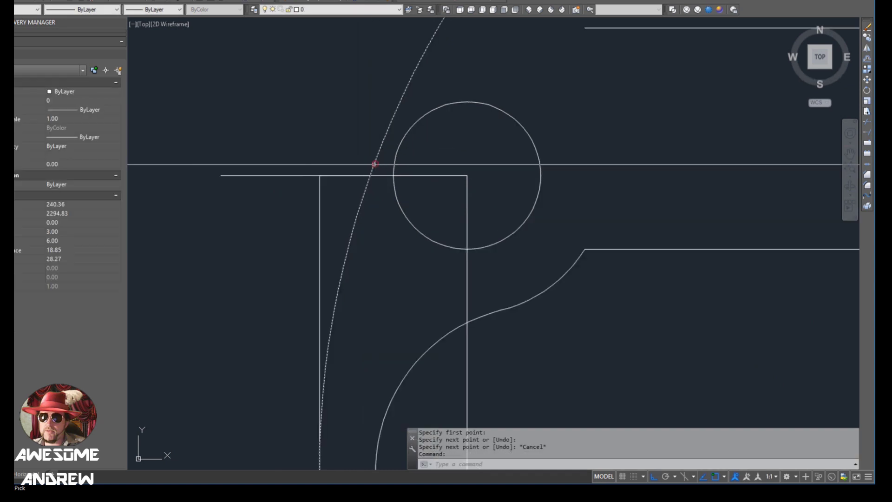
click(308, 180)
click(279, 172)
click(370, 176)
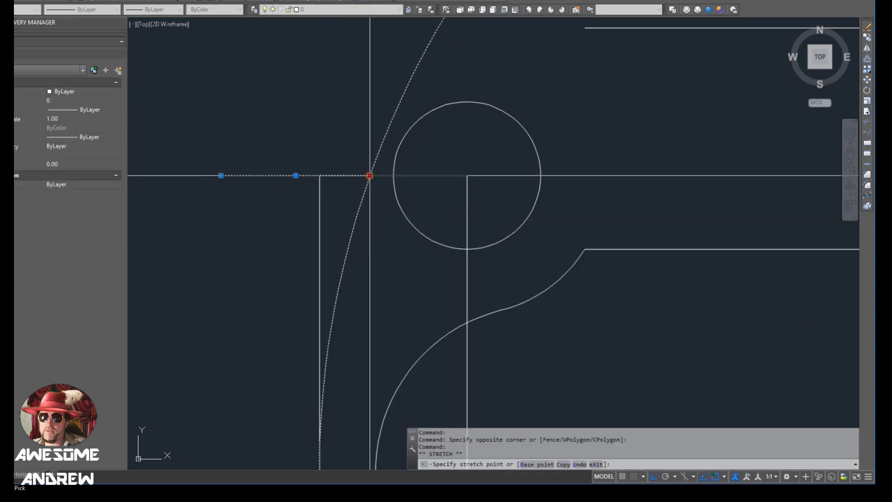
key(space)
scroll(324, 177, down, 4)
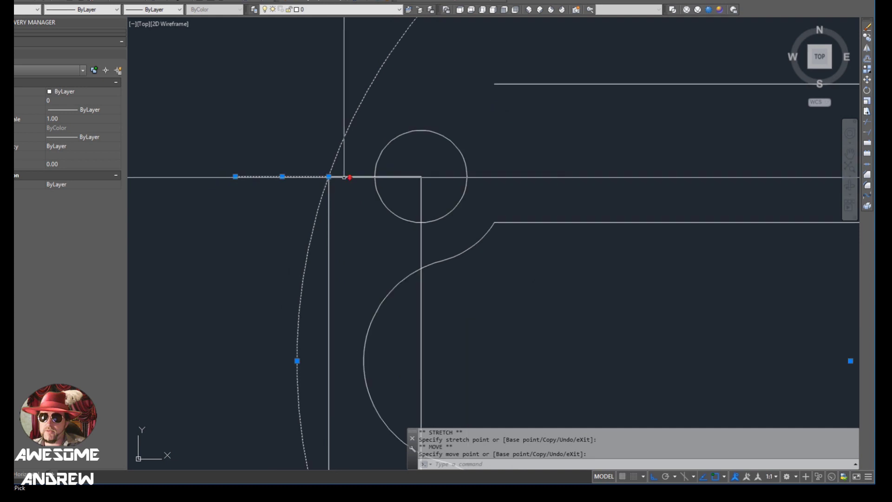
key(Escape)
key(Escape)
Erase the leftover horizontal line and select the spare vertical offset line
click(316, 172)
click(321, 163)
key(Delete)
scroll(376, 205, down, 5)
click(325, 175)
Erase the spare vertical line and extend the horizontal lines to the big circle with EX
key(Delete)
scroll(347, 176, up, 2)
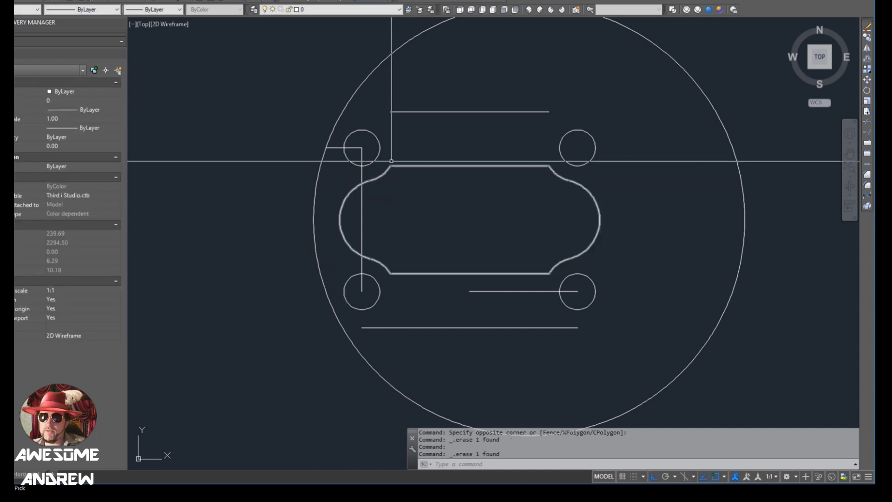
text(ex)
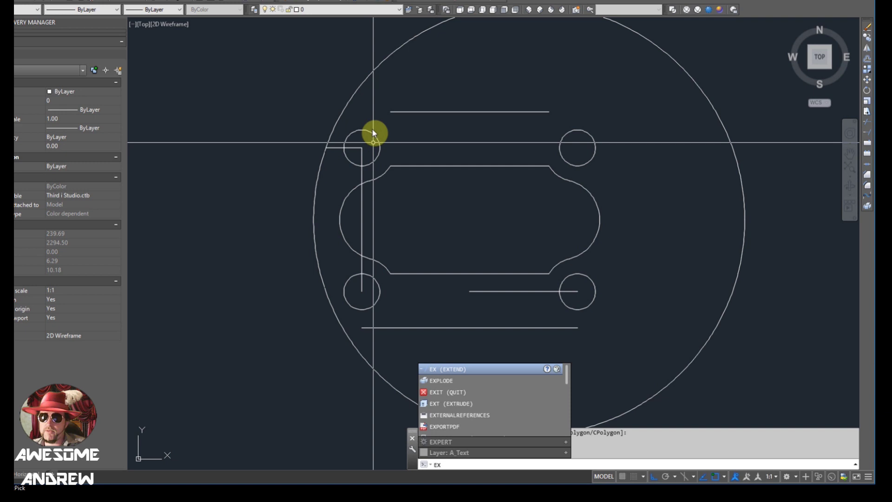
key(Return)
click(364, 110)
click(334, 105)
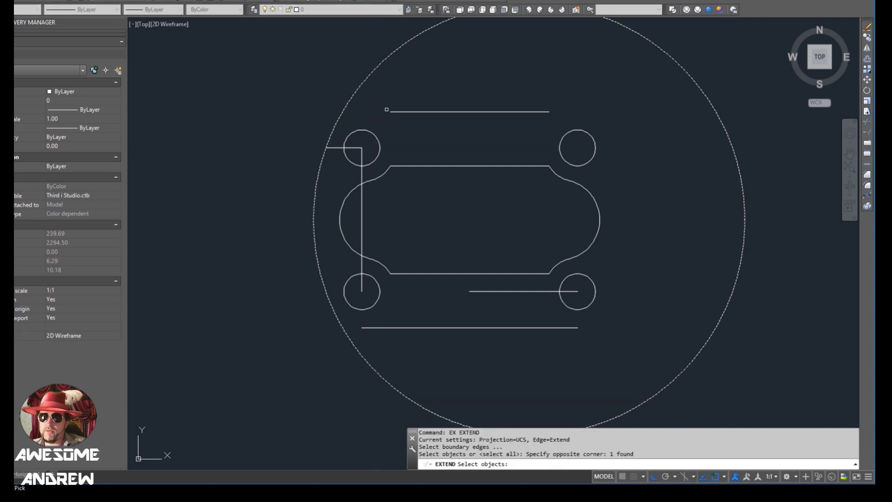
key(Return)
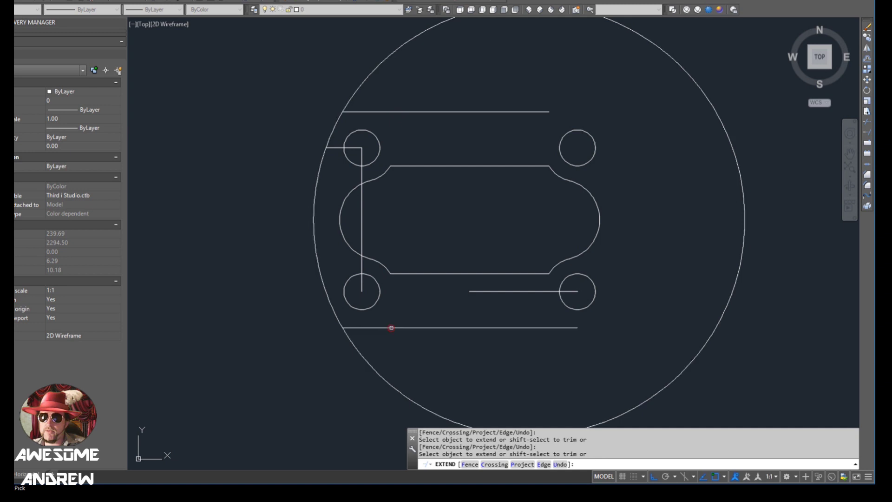
key(Escape)
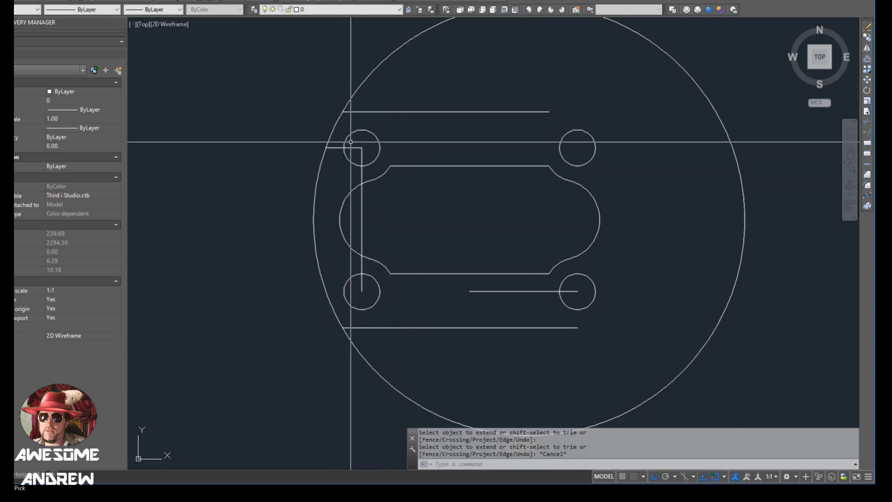
Clear leftover commands and place the reference drawing window on the right side
scroll(363, 121, up, 4)
key(Escape)
key(alt+Tab)
drag(239, 1, 720, 56)
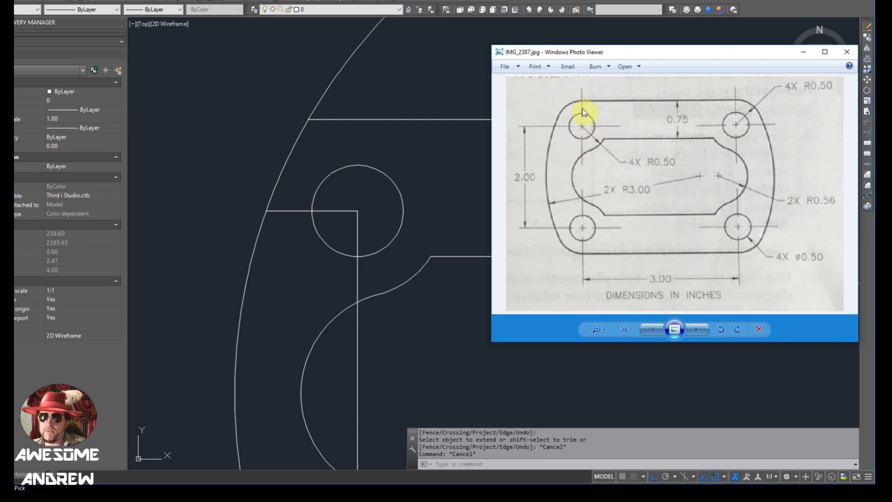
Offset the upper-left Ø0.50 hole 0.25 outward into a concentric circle
click(421, 157)
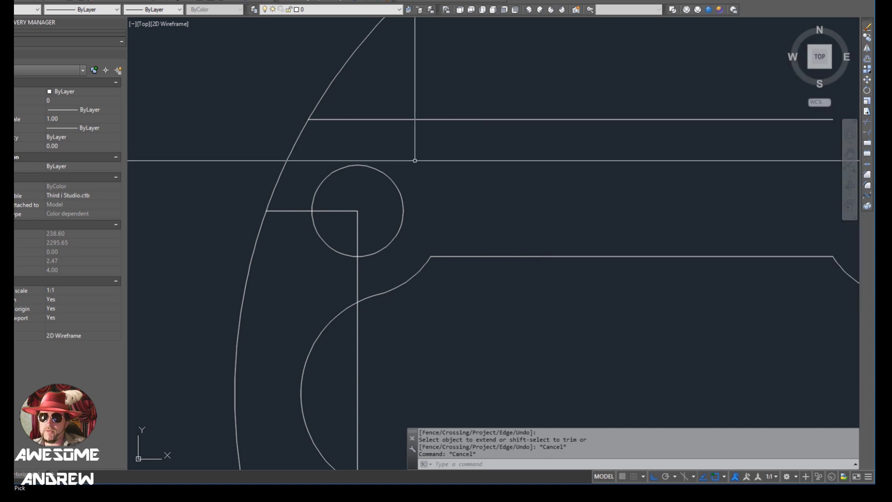
text(o)
key(Return)
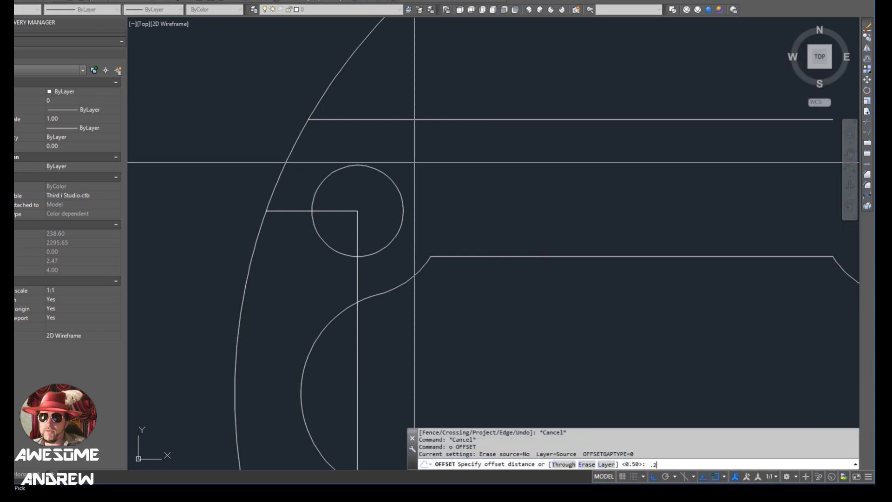
text(.25)
key(Return)
click(370, 170)
click(353, 140)
scroll(355, 165, down, 3)
scroll(360, 170, up, 2)
key(Escape)
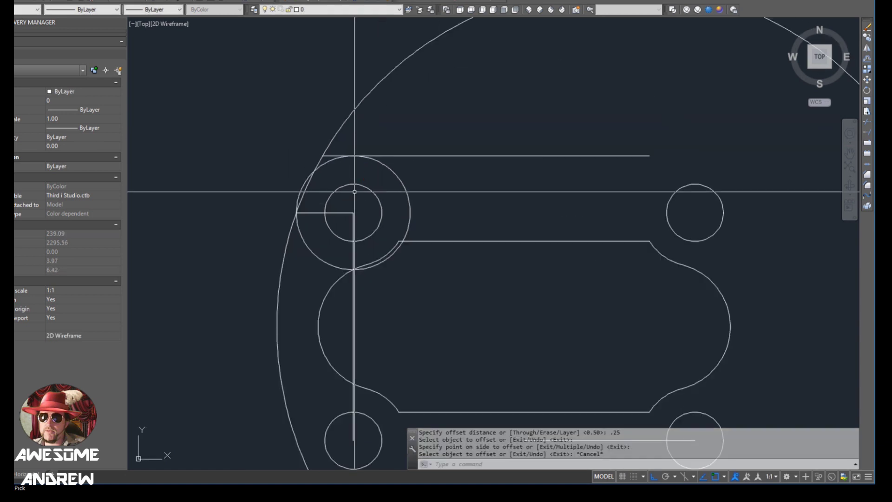
Select the new concentric circle to verify its R0.50 radius
scroll(303, 219, up, 3)
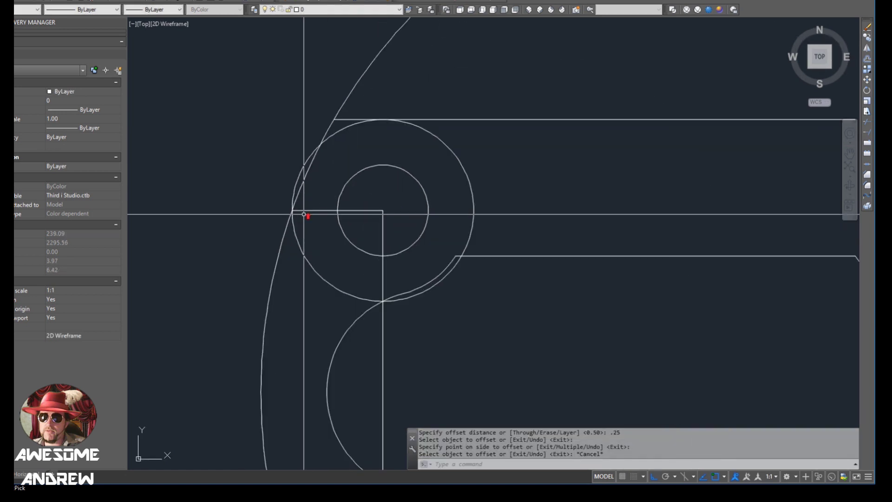
click(334, 133)
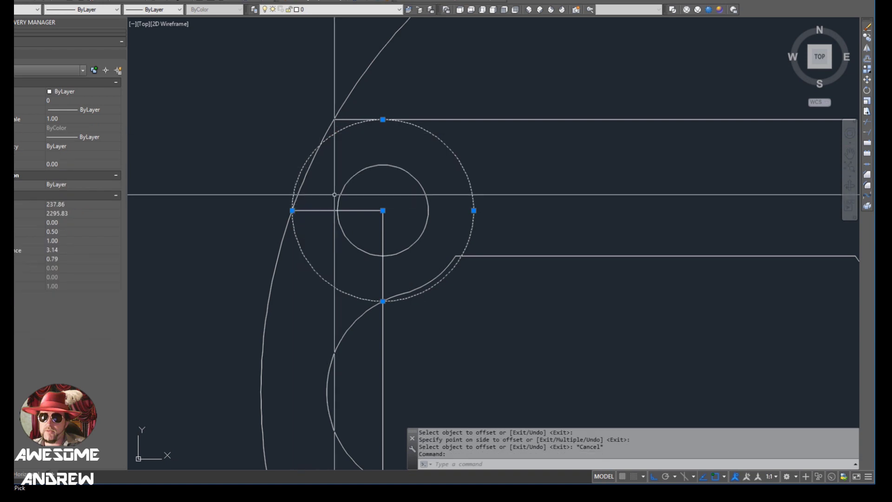
scroll(396, 124, down, 2)
scroll(402, 175, up, 2)
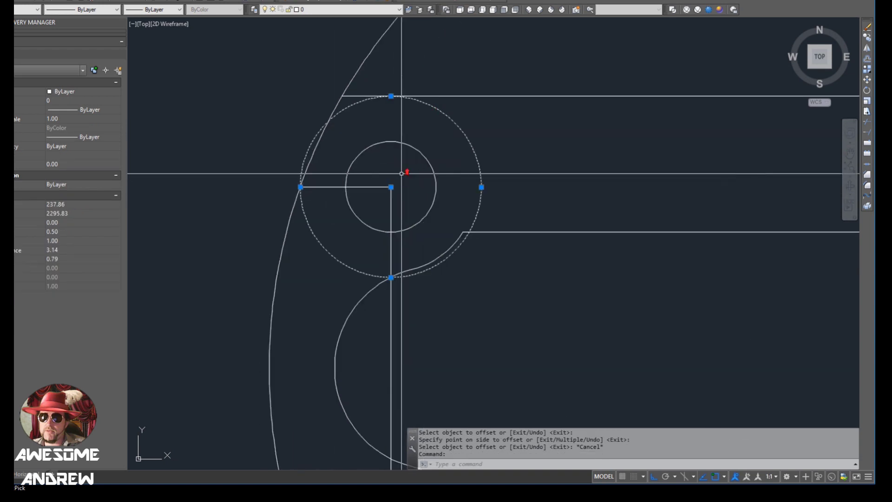
scroll(392, 163, down, 2)
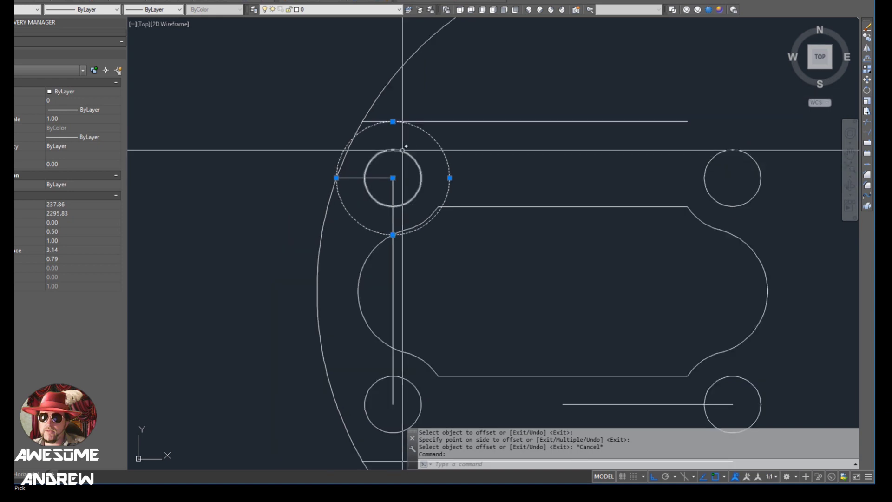
scroll(409, 128, up, 2)
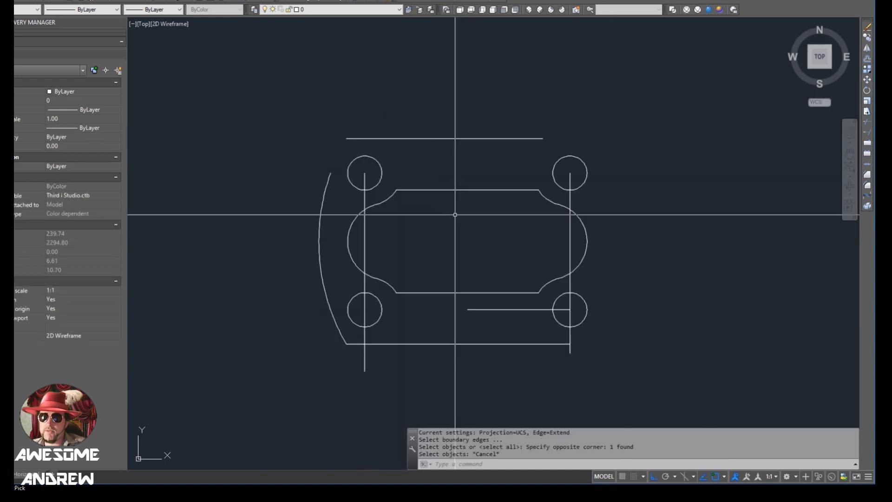
Pan and zoom to centre the inner slot outline in the view
scroll(408, 184, up, 2)
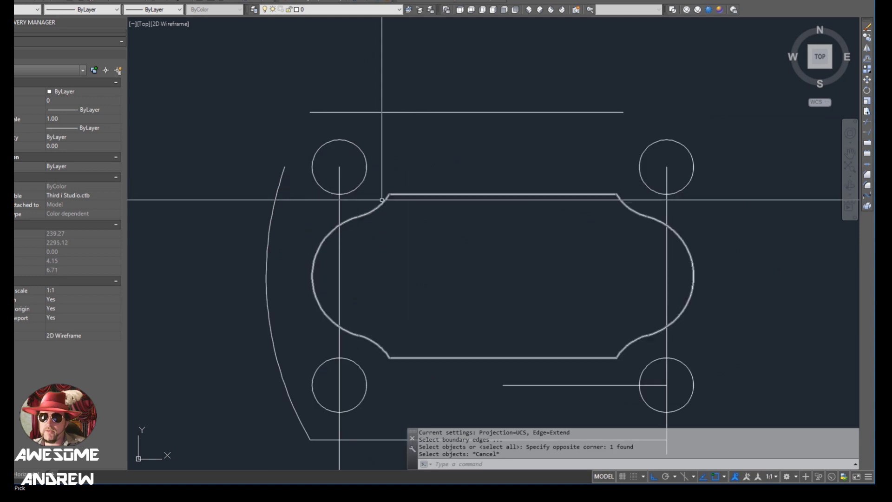
middle_drag(506, 216, 458, 202)
scroll(458, 201, down, 2)
scroll(458, 201, up, 2)
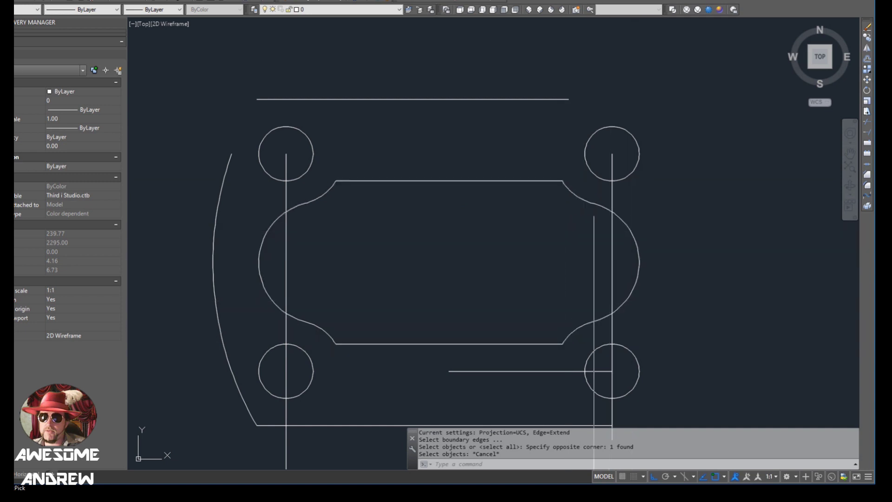
middle_drag(588, 305, 543, 300)
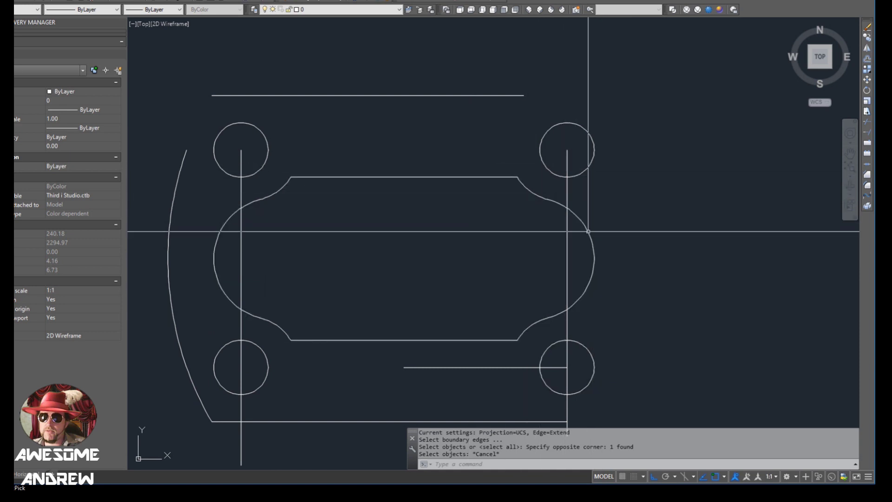
Try a first stretch of the slot's right end, with the extra objects and lower-right circle removed from the selection
text(s)
key(Return)
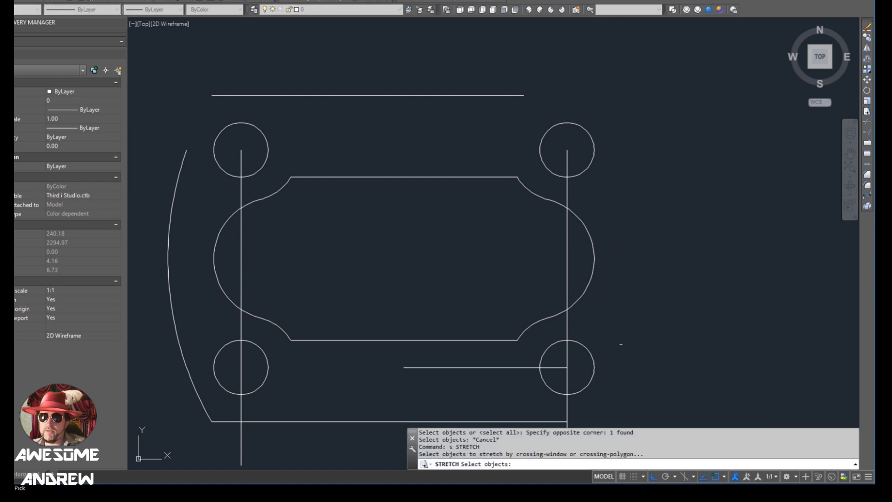
click(628, 355)
click(494, 189)
shift+click(623, 154)
shift+click(541, 153)
shift+click(617, 354)
shift+click(565, 370)
key(Return)
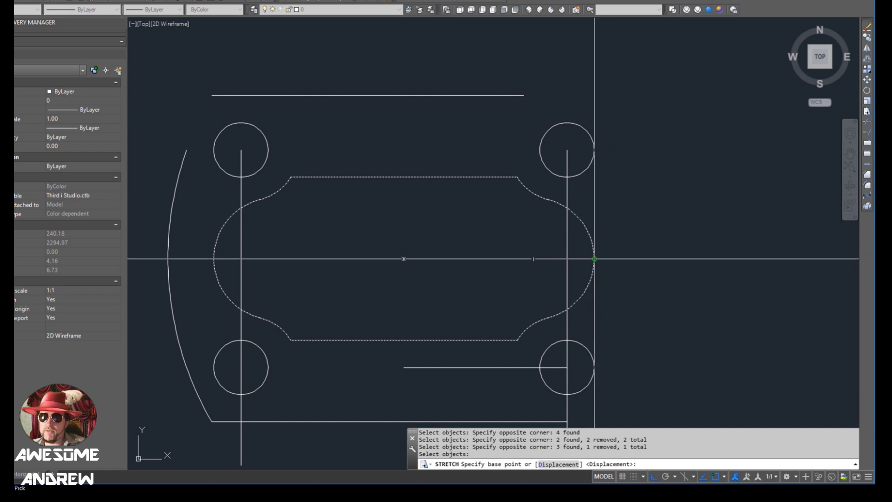
click(594, 256)
click(567, 256)
Redo the stretch of the slot's right end by 0.25, excluding the right circles and vertical line
text(s)
key(Return)
click(633, 368)
click(442, 158)
shift+click(580, 191)
shift+click(539, 167)
shift+click(616, 344)
shift+click(540, 391)
key(Return)
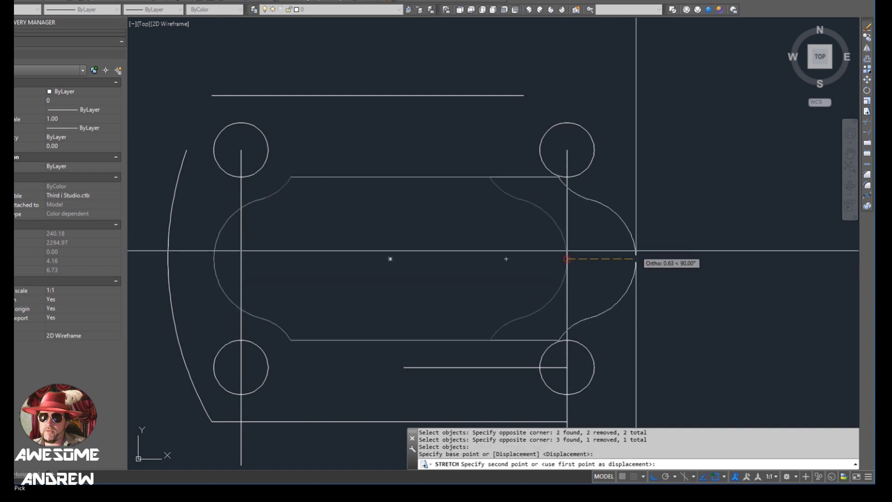
key(Return)
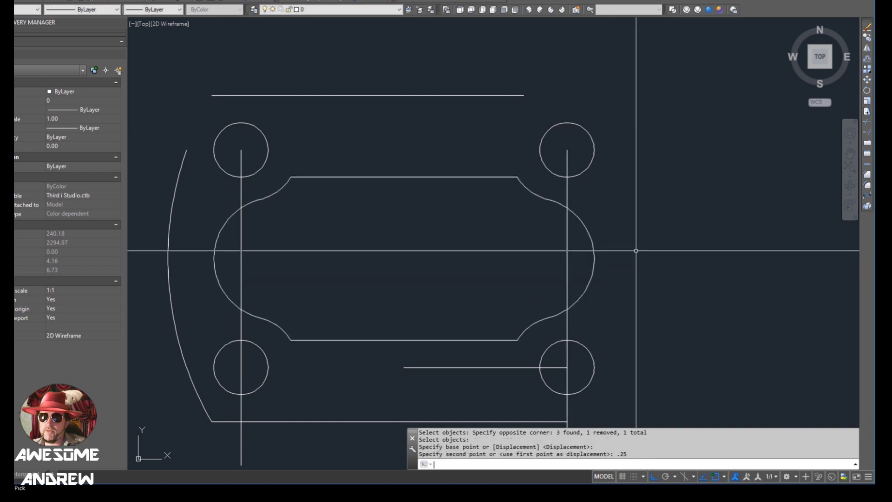
Check the slot against the reference photo's R0.56 and Ø0.50 callouts
key(alt+Tab)
click(627, 304)
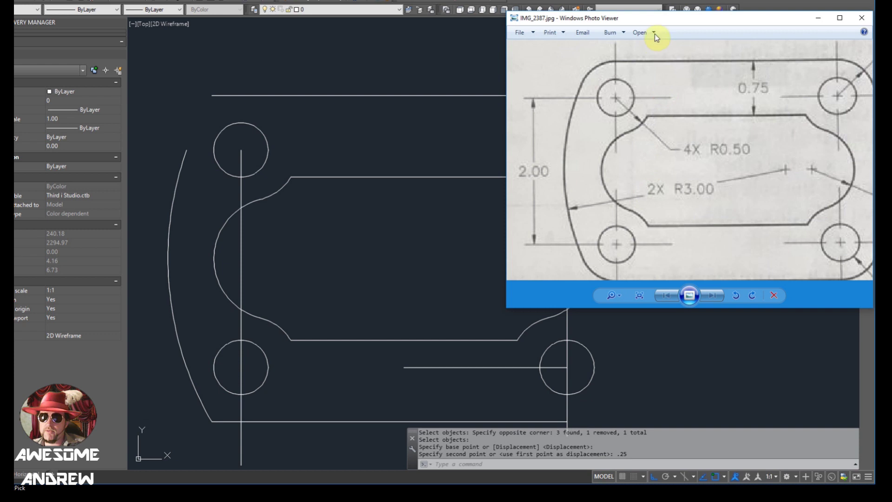
drag(656, 32, 264, 126)
drag(390, 249, 414, 222)
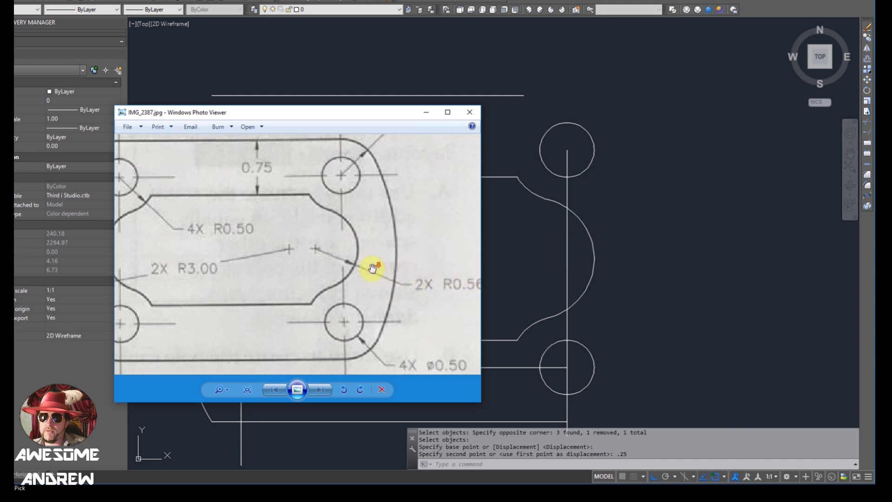
scroll(371, 268, down, 1)
scroll(400, 287, down, 1)
click(605, 255)
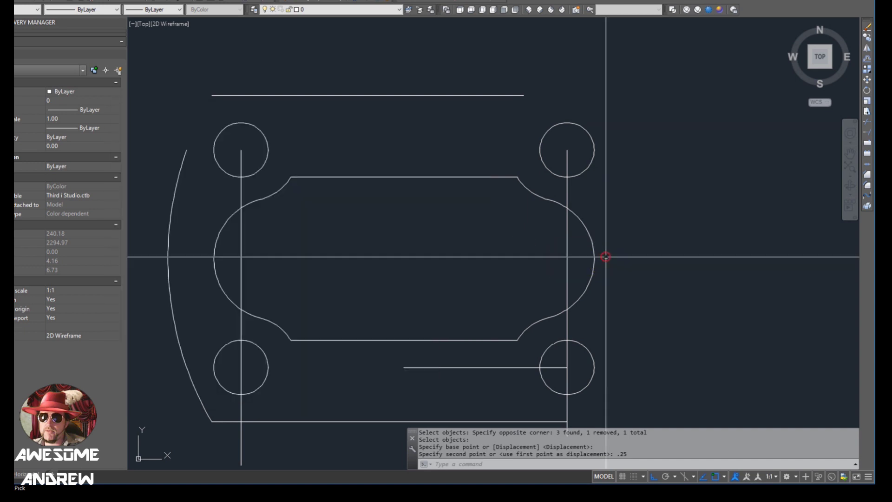
scroll(596, 250, down, 2)
middle_drag(448, 269, 425, 269)
Join the outer left arc sharply to the top line with a radius-0 fillet
text(e)
key(Escape)
key(Escape)
text(f)
key(Return)
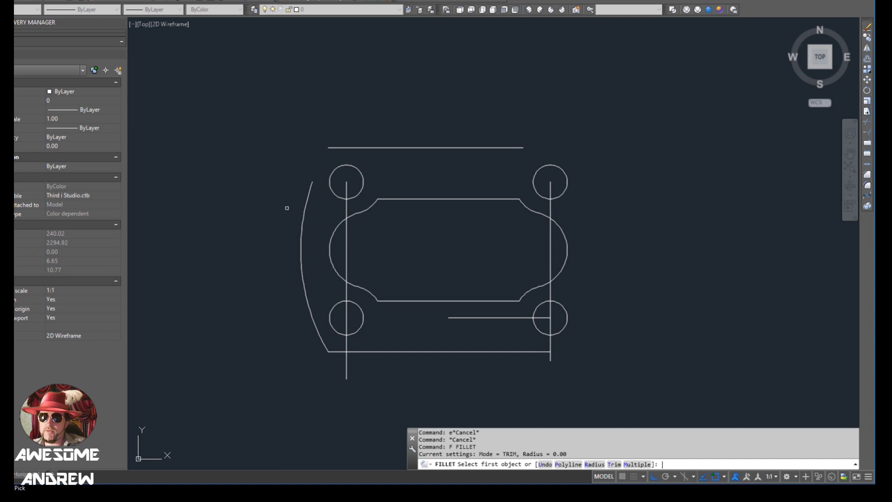
text(r)
key(Return)
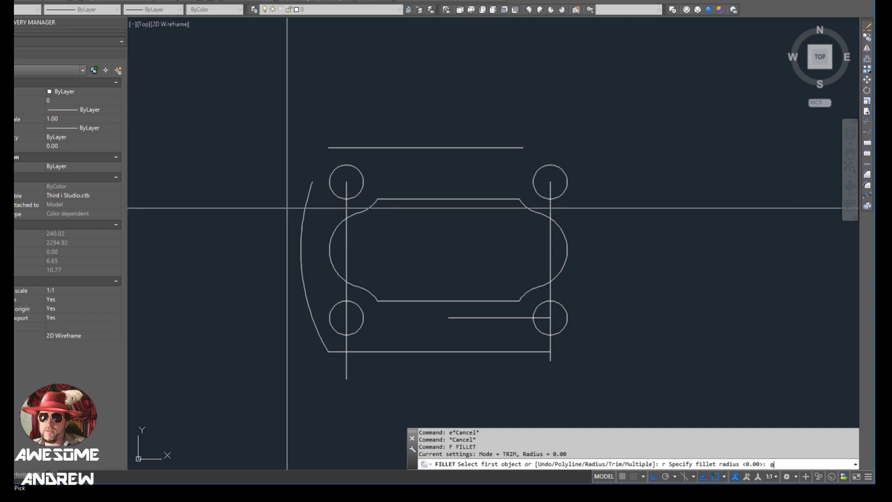
key(Return)
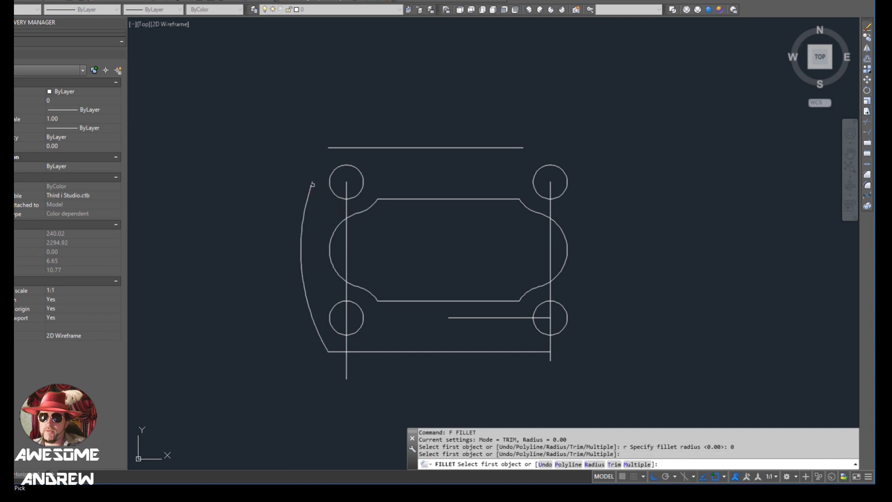
click(310, 186)
click(349, 147)
key(Escape)
scroll(338, 140, up, 2)
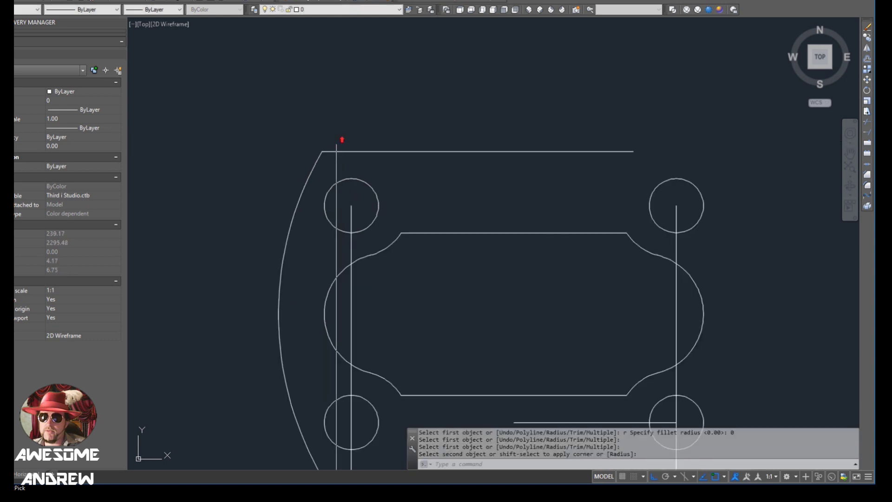
Round the left arc's top and bottom corners with 0.75-radius fillets
text(f)
key(Return)
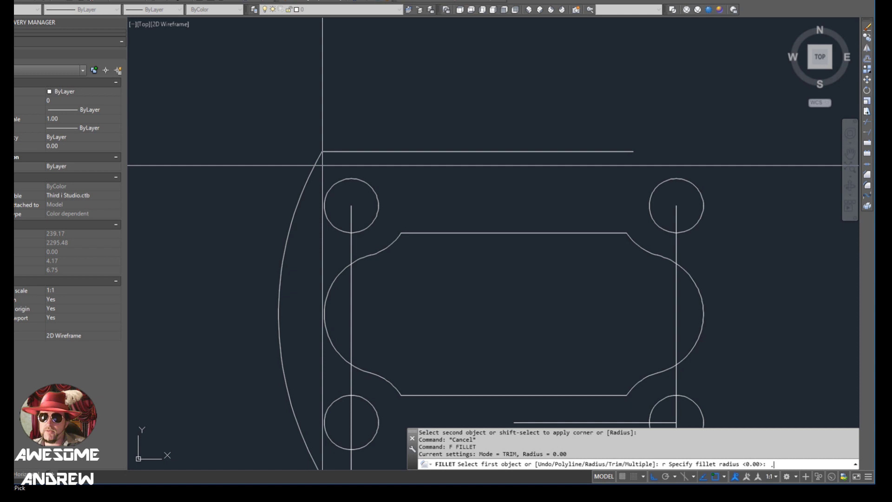
text(.75)
key(Return)
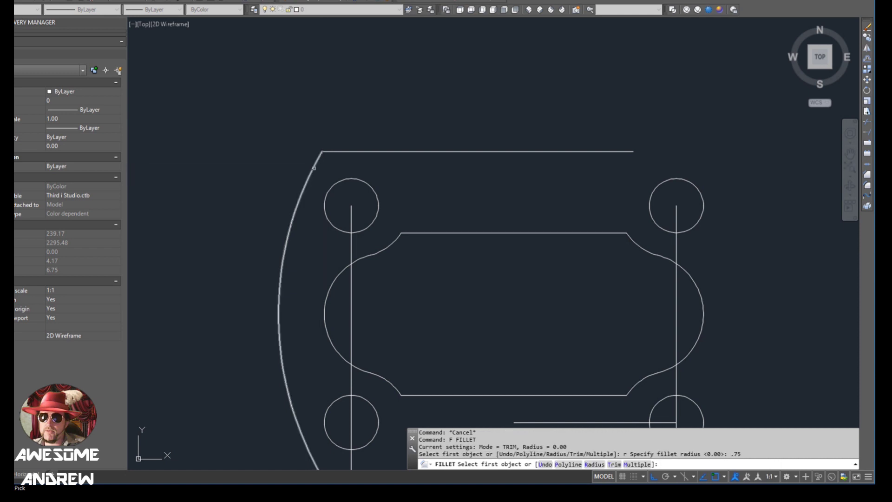
click(314, 168)
click(342, 151)
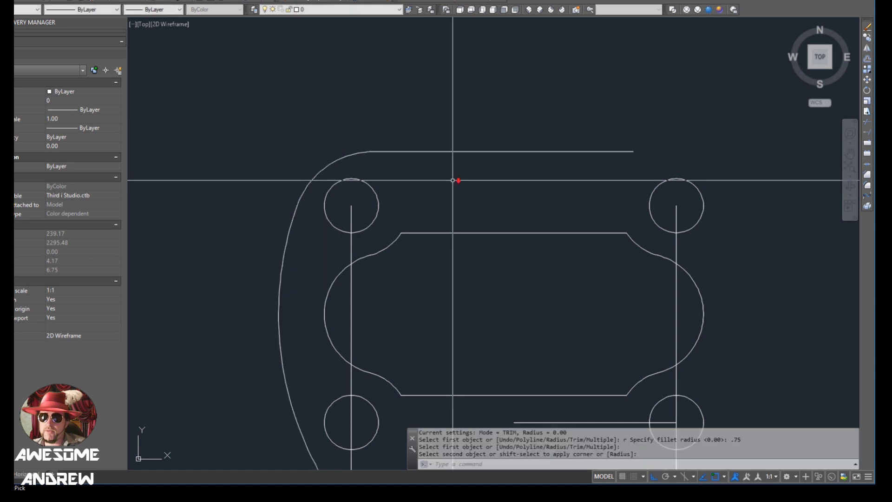
scroll(456, 183, down, 2)
key(Return)
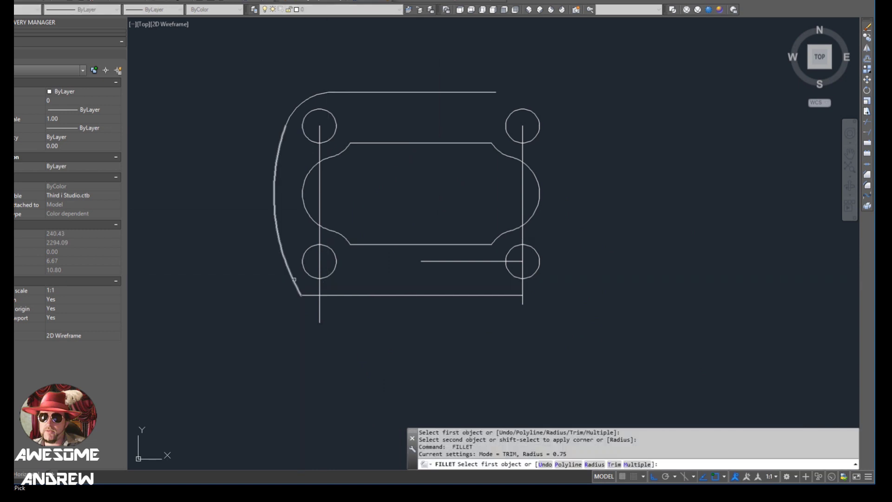
click(294, 279)
click(310, 295)
scroll(449, 336, down, 2)
scroll(487, 293, up, 2)
middle_drag(374, 282, 386, 260)
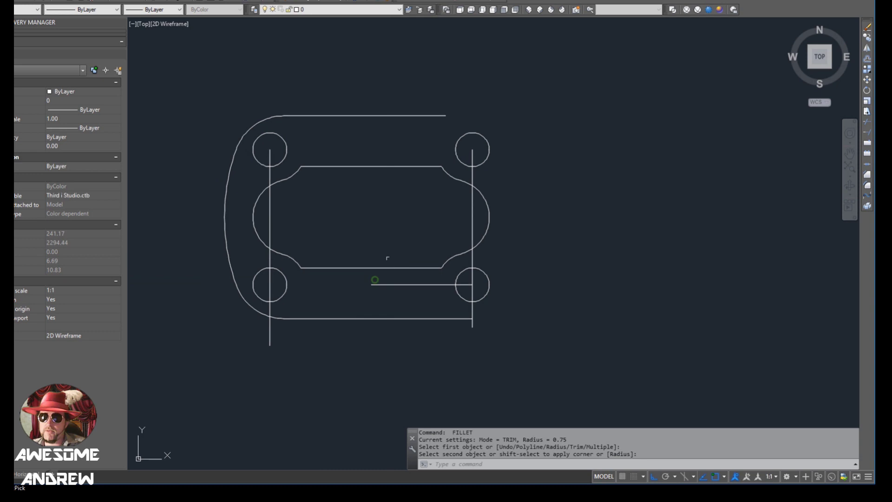
Draw a vertical mirror line down from the slot's bottom midpoint past the part
text(l)
key(Return)
click(367, 269)
key(Escape)
key(Return)
click(369, 269)
click(394, 416)
key(Escape)
click(406, 364)
Mirror-copy the three left arcs to the right side about the vertical line using grip Mirror mode
click(351, 352)
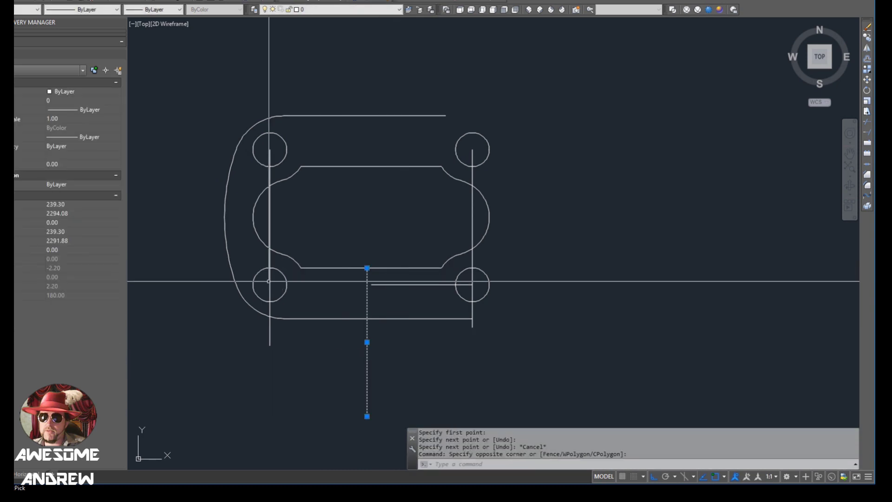
click(251, 269)
click(237, 310)
click(274, 116)
click(224, 207)
click(366, 268)
key(space)
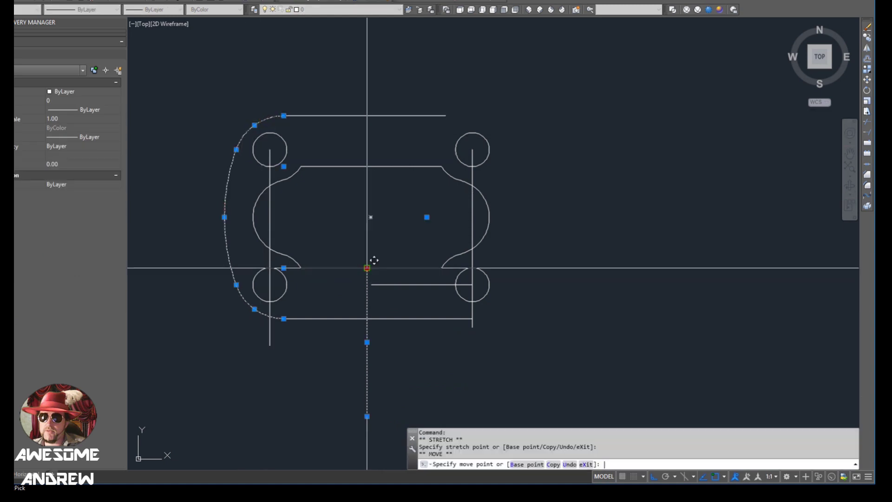
key(space)
scroll(367, 268, up, 2)
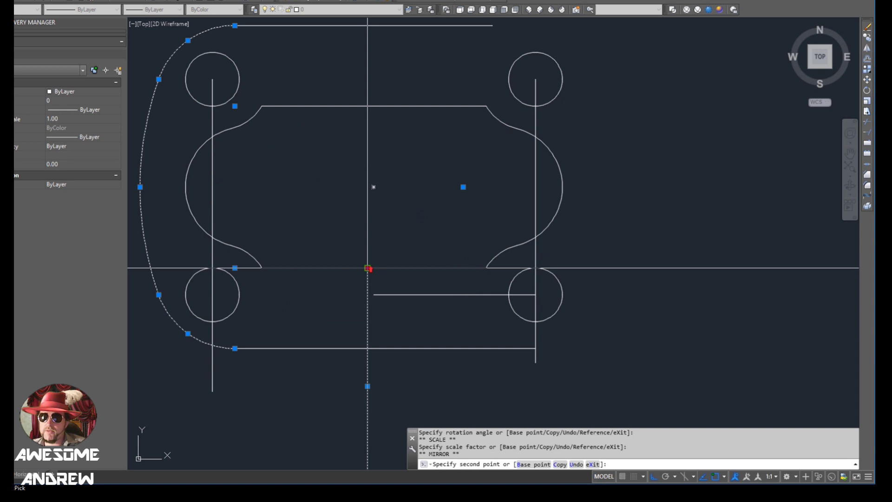
text(c)
key(Return)
click(380, 218)
key(Escape)
key(Escape)
Erase the six leftover construction lines, including both long vertical ones
scroll(418, 221, down, 2)
click(448, 271)
click(384, 274)
click(493, 199)
click(287, 200)
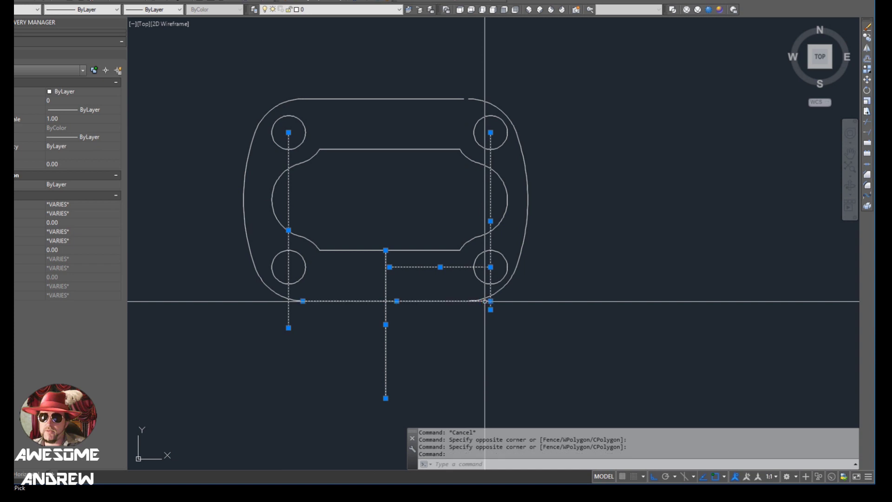
key(Delete)
Draw the bottom edge line from the left arc's end to the right arc
text(l)
key(Return)
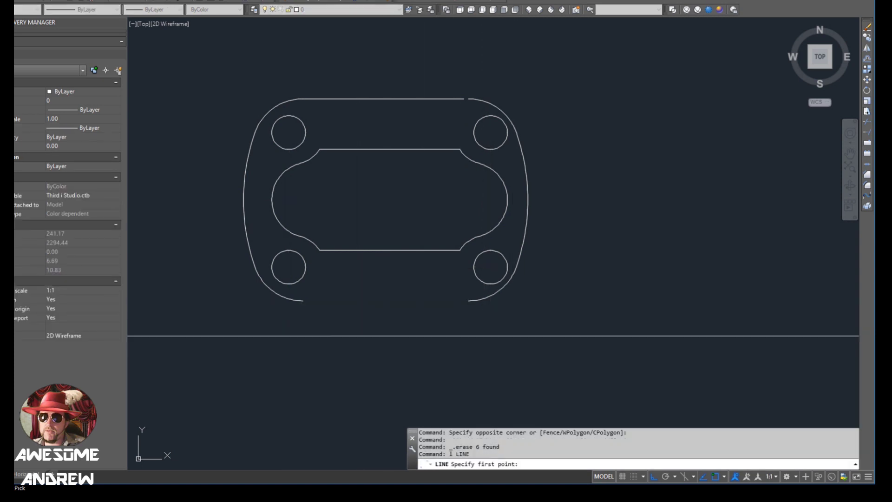
click(302, 301)
click(469, 301)
key(Escape)
click(442, 113)
click(464, 98)
key(Escape)
key(Escape)
scroll(478, 130, up, 5)
scroll(478, 130, down, 2)
JOIN all outer outline arcs and lines, then the leftover bottom segment, into one polyline
text(j)
key(Return)
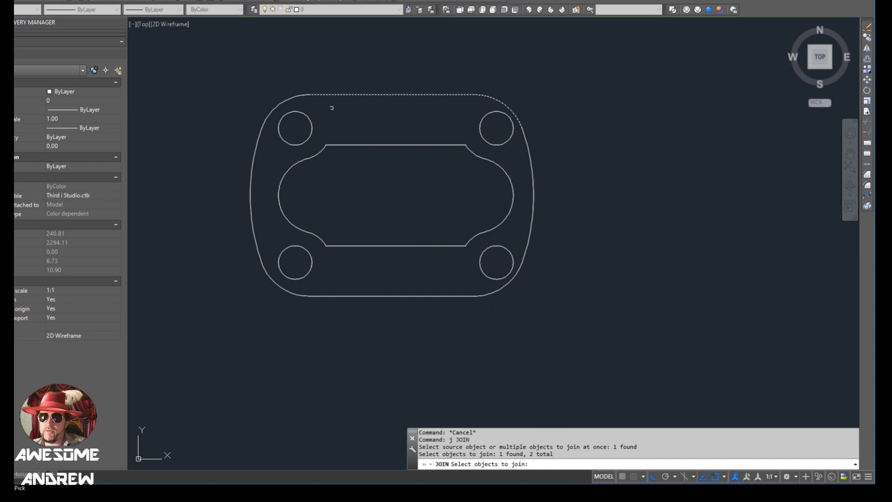
drag(298, 86, 273, 121)
click(257, 168)
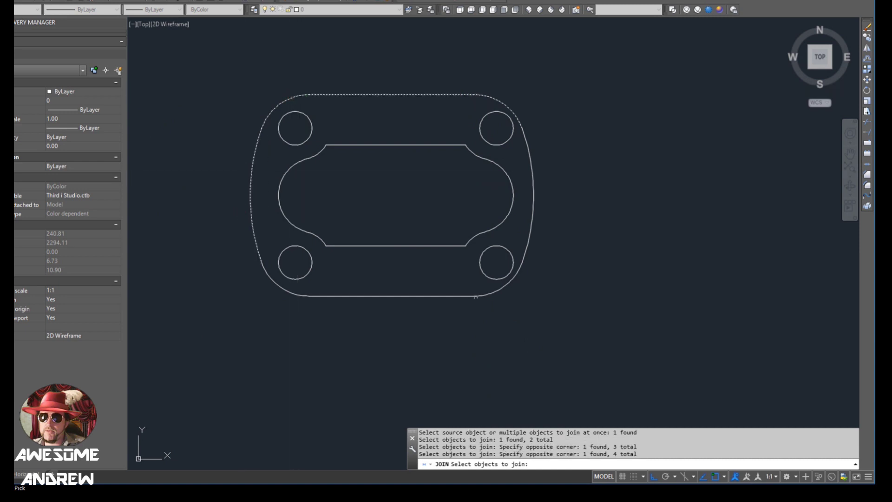
click(534, 299)
click(448, 293)
click(530, 230)
key(Return)
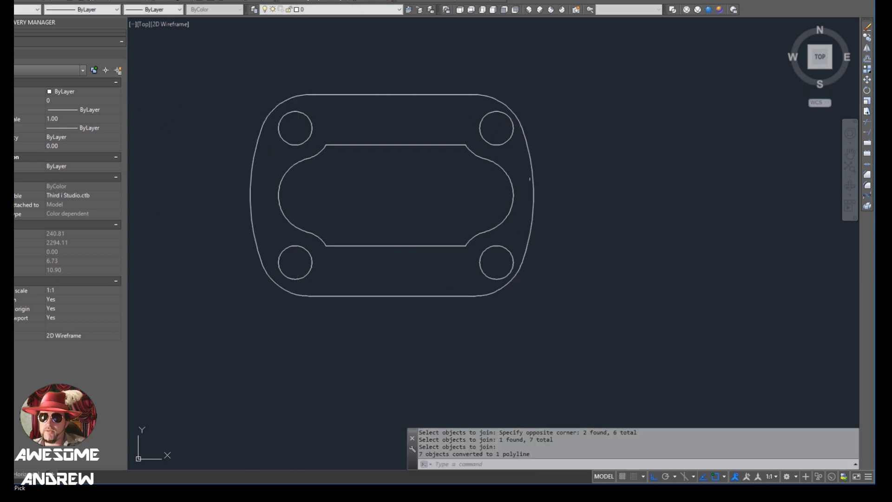
key(Return)
click(319, 297)
click(291, 291)
key(Return)
Select the outer outline and inner slot to confirm each is a single object
click(297, 295)
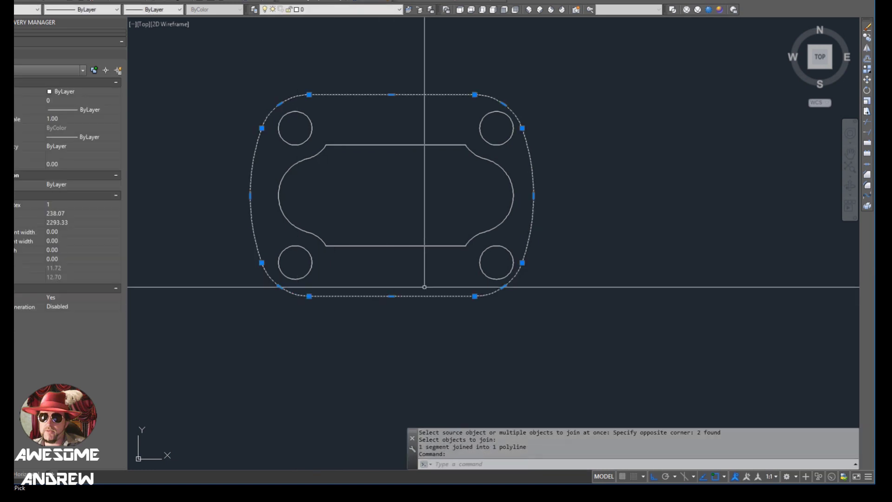
key(Escape)
click(400, 140)
click(399, 148)
key(Escape)
Move the reference drawing aside and compare it with the gasket
key(alt+Tab)
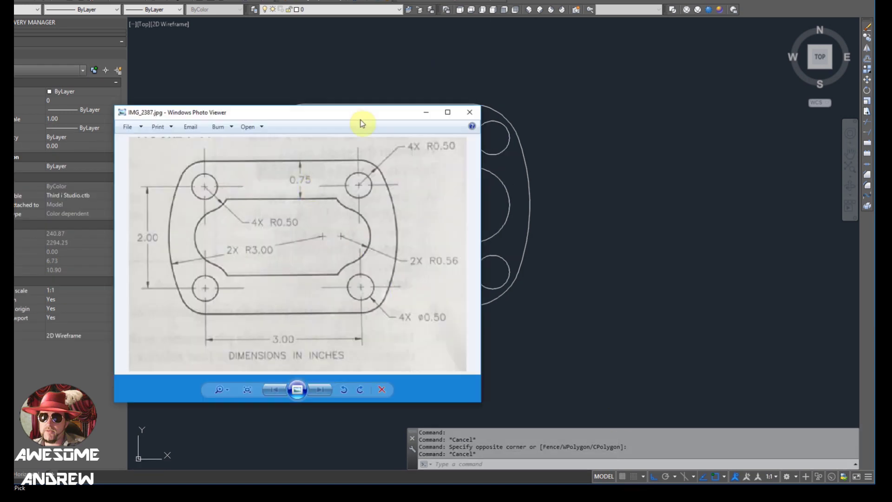
drag(363, 122, 757, 67)
key(alt+Tab)
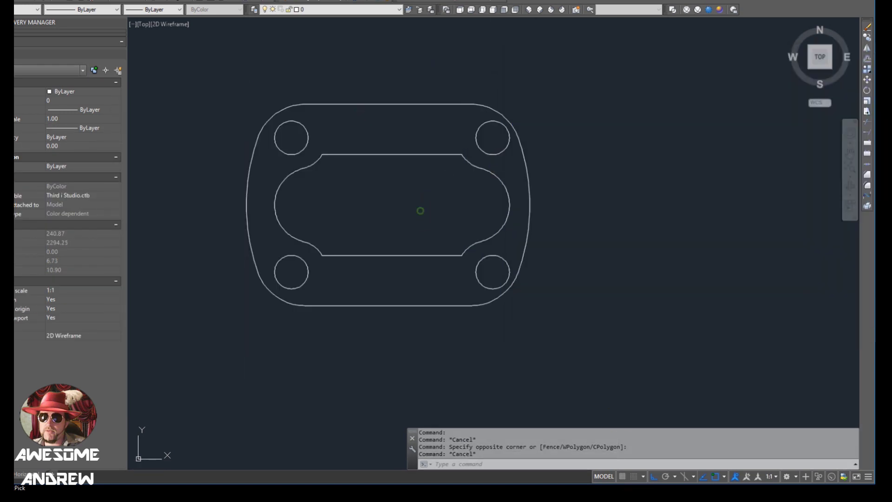
middle_drag(418, 209, 338, 214)
key(alt+Tab)
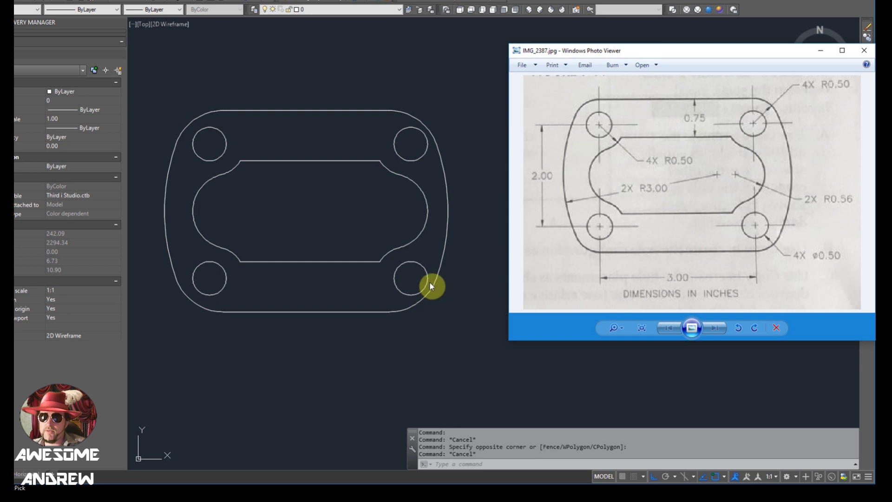
key(alt+Tab)
middle_drag(409, 306, 414, 304)
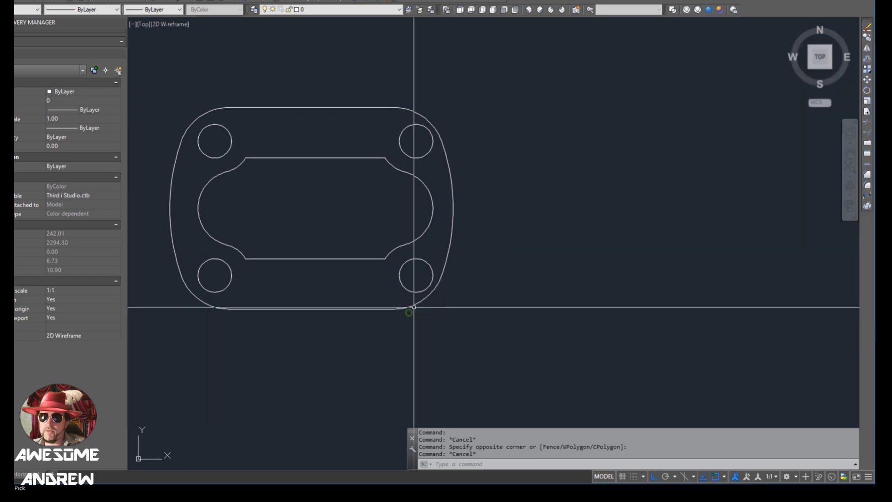
Draw a vertical line from the top-edge midpoint to below the gasket, then check the slot
text(l)
key(Return)
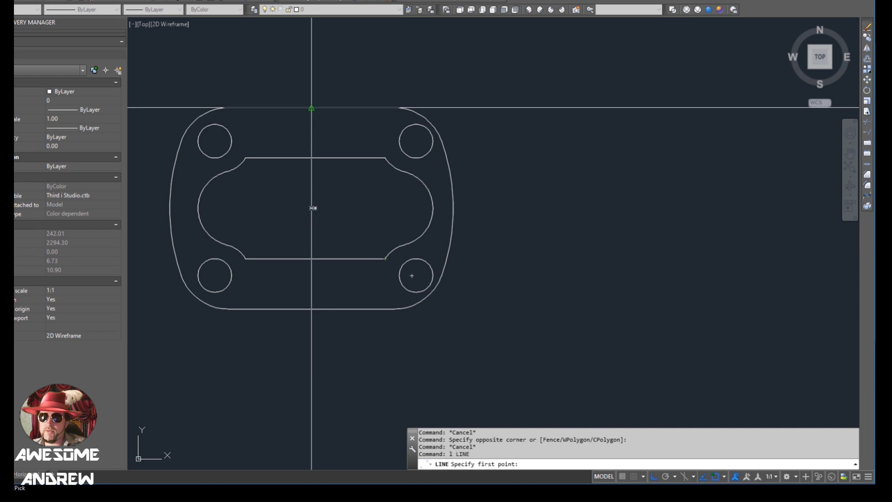
key(Escape)
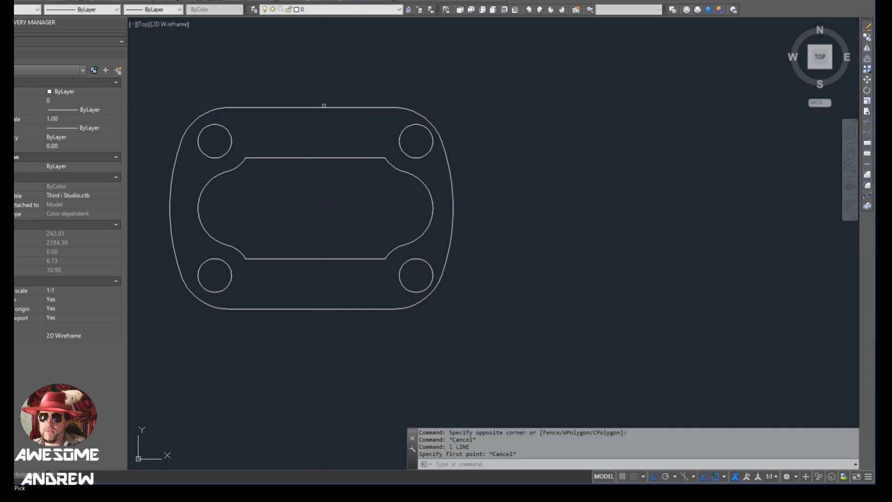
click(325, 109)
key(Escape)
text(l)
key(Return)
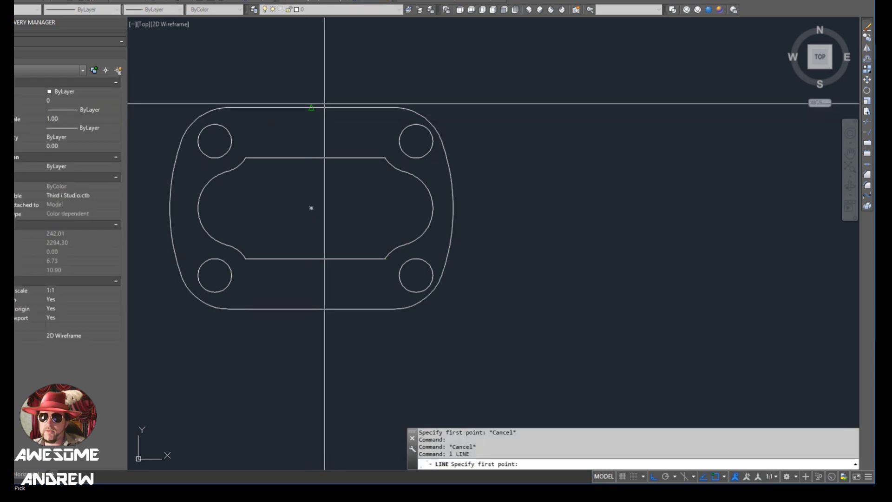
click(312, 108)
click(311, 431)
key(Escape)
click(348, 259)
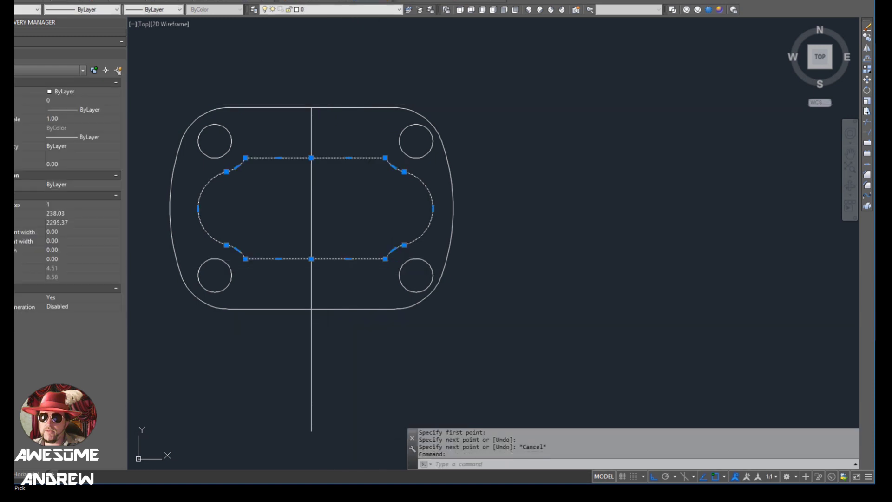
scroll(300, 160, up, 2)
scroll(367, 201, down, 2)
key(Escape)
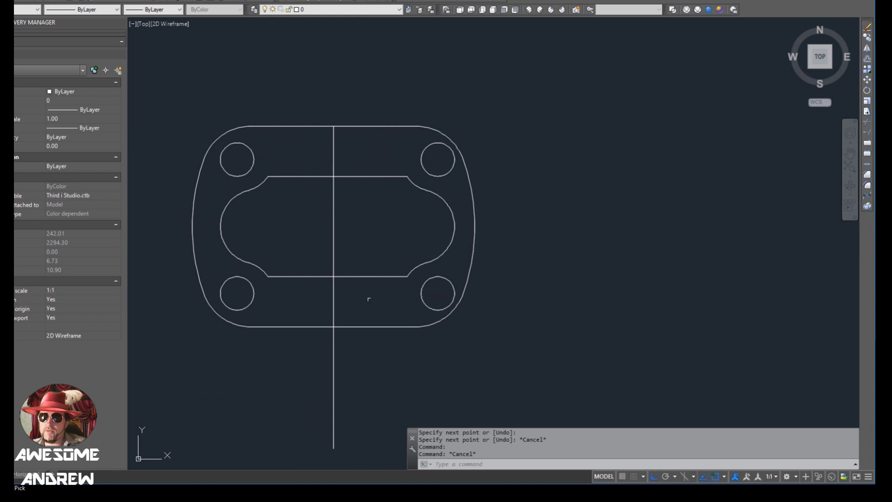
Trim away the outer outline's right half at the centre line
text(tr)
key(Return)
click(349, 305)
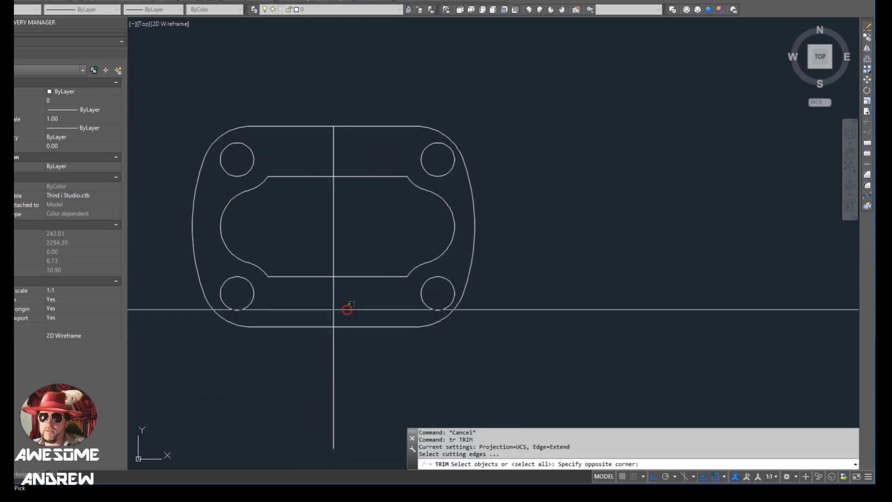
click(305, 309)
key(Return)
click(374, 316)
click(355, 344)
key(Escape)
Try a grip mirror-copy of the left half, then cancel it
click(336, 328)
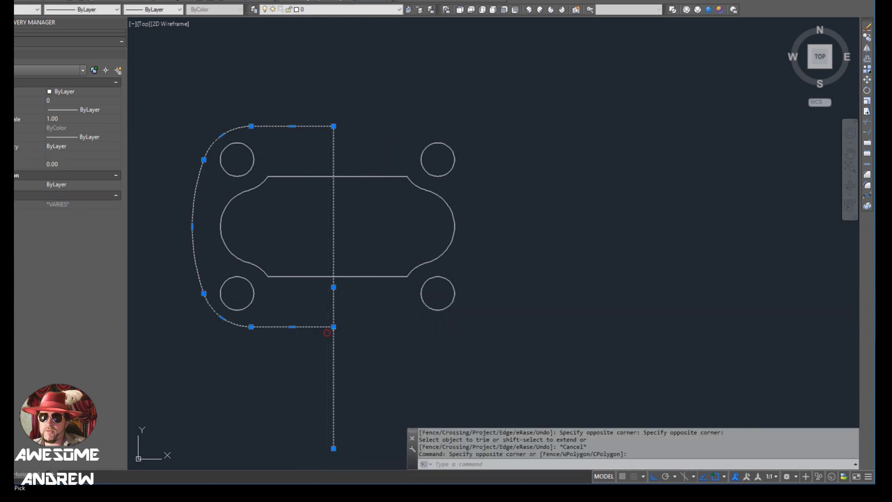
click(333, 326)
key(space)
key(space)
key(space)
text(c)
key(Return)
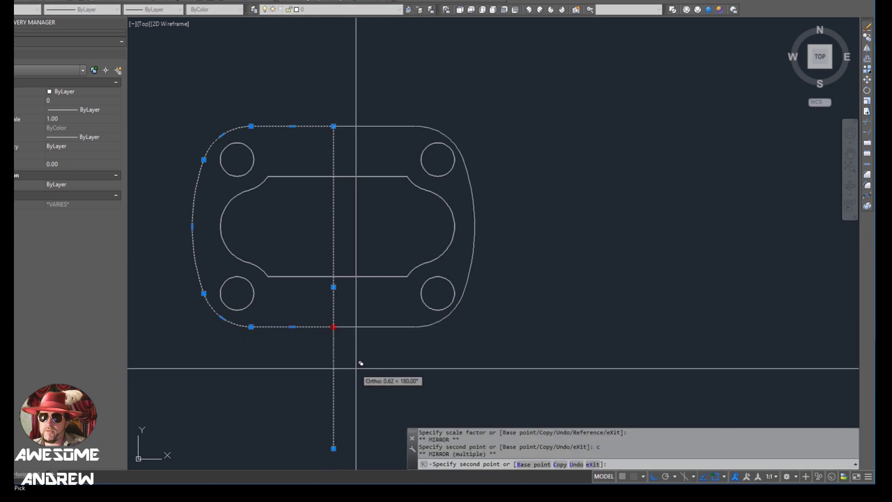
key(Escape)
key(Escape)
key(Escape)
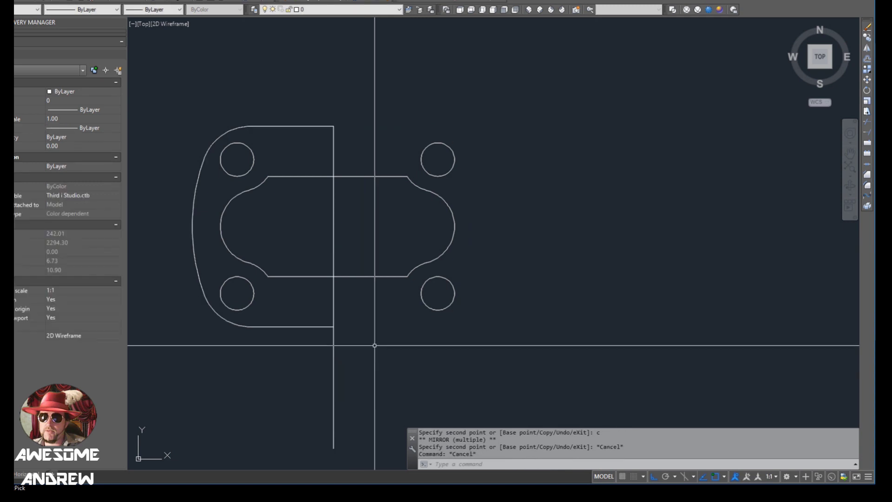
click(312, 328)
key(Escape)
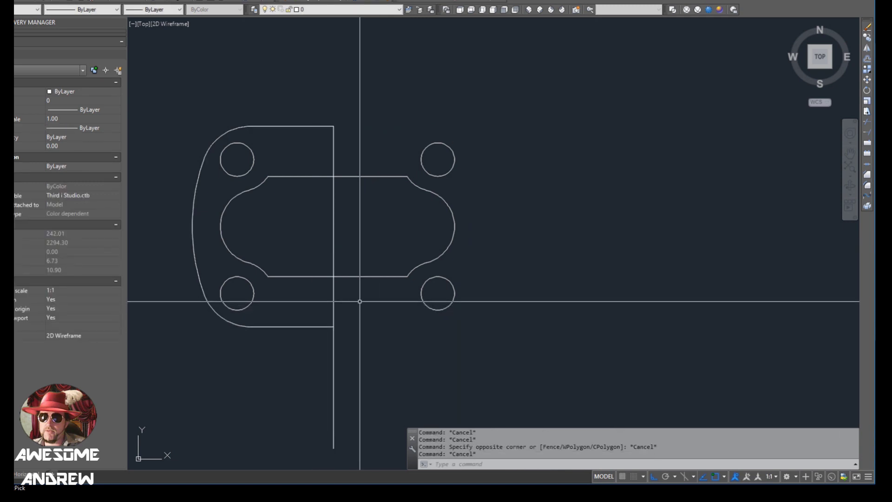
Draw a horizontal line between the slot arcs and a vertical centre line from its midpoint
text(l)
key(Return)
key(Escape)
key(Return)
click(220, 226)
click(454, 226)
key(Escape)
key(Return)
click(337, 226)
click(337, 401)
key(Escape)
Stretch the half outline's top-right and bottom-right corners onto the new centre line
drag(313, 338, 323, 319)
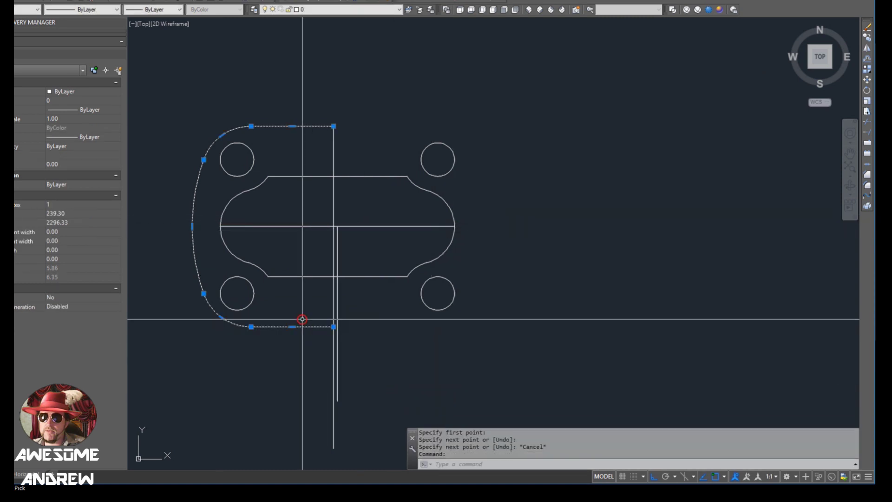
click(334, 327)
click(338, 327)
click(334, 125)
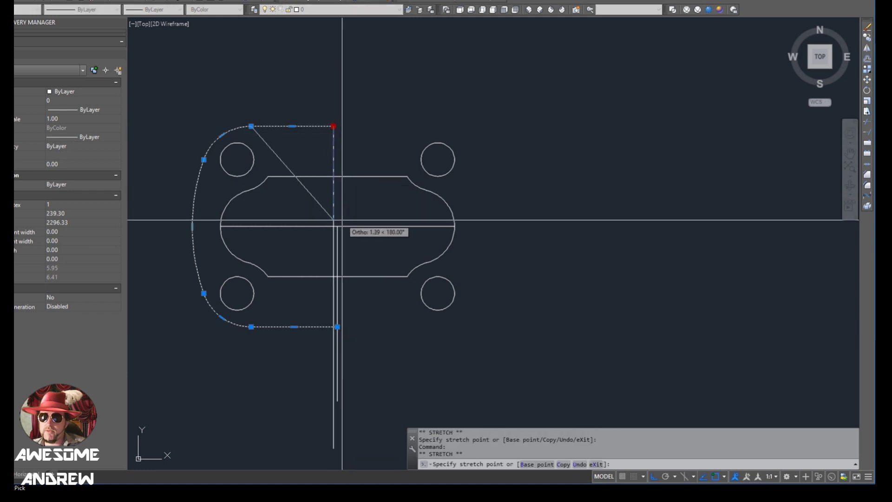
click(337, 126)
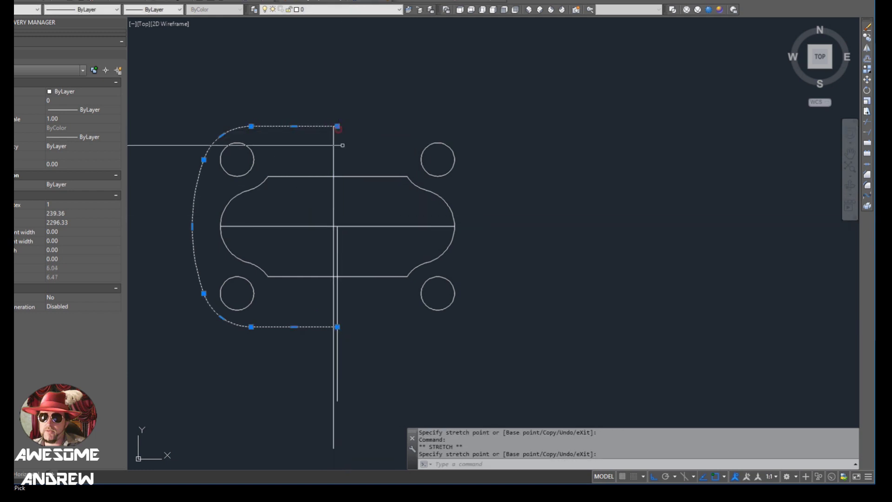
Mirror a copy of the left half across the centre line
click(338, 125)
key(space)
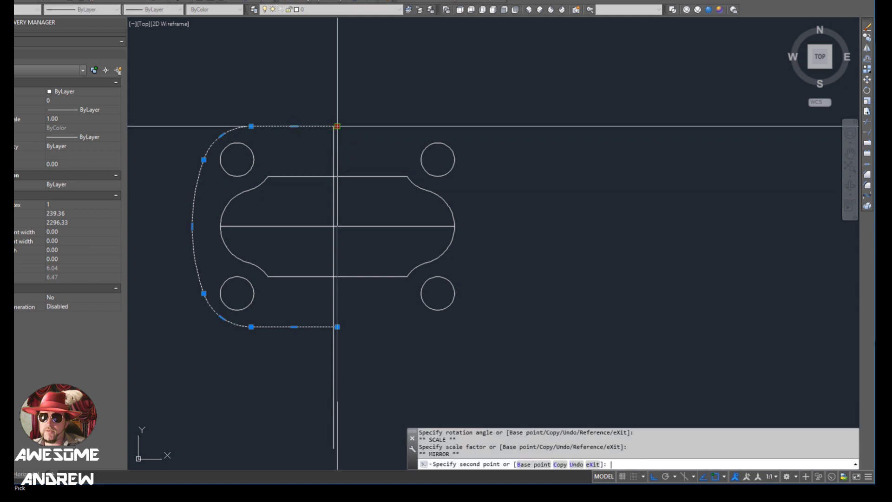
click(338, 89)
key(Escape)
key(Escape)
Delete the vertical construction lines
click(333, 149)
click(321, 160)
click(325, 241)
key(Delete)
middle_drag(380, 246, 425, 253)
click(384, 137)
JOIN both outline halves into a single closed polyline and save with Ctrl+S
key(Escape)
text(j)
key(Return)
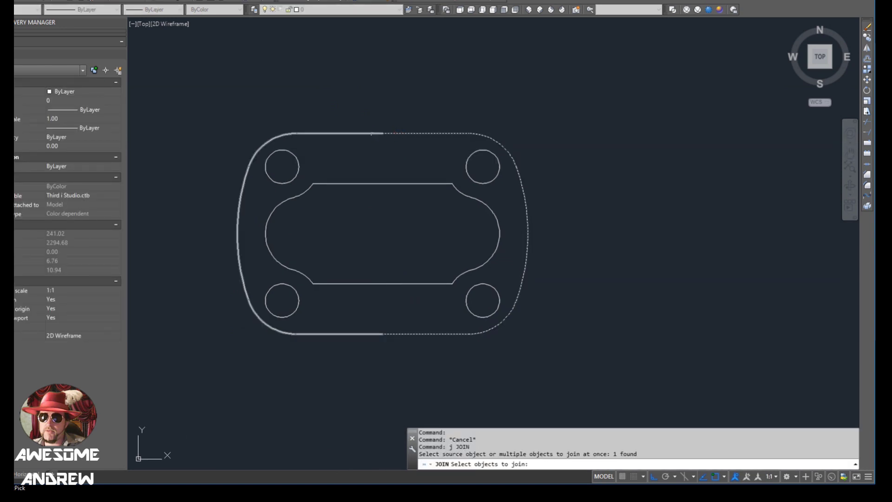
click(372, 134)
key(Return)
click(370, 134)
key(Escape)
middle_drag(208, 113, 225, 129)
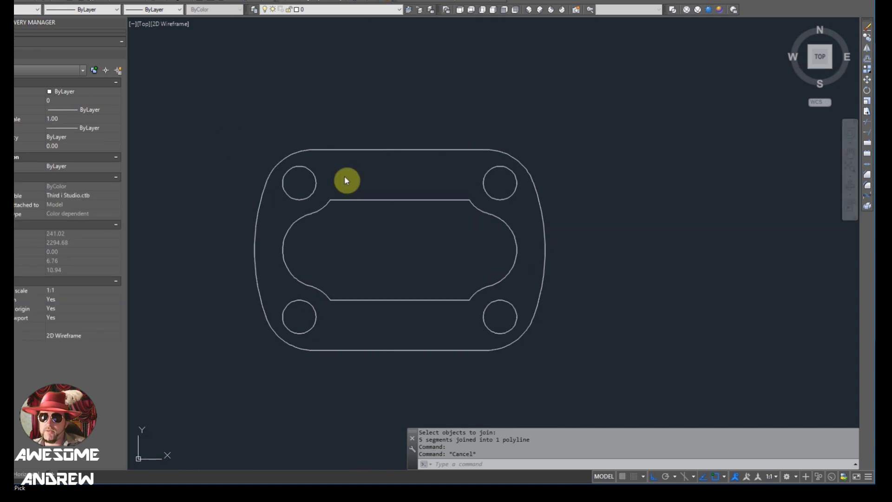
key(ctrl+s)
click(464, 241)
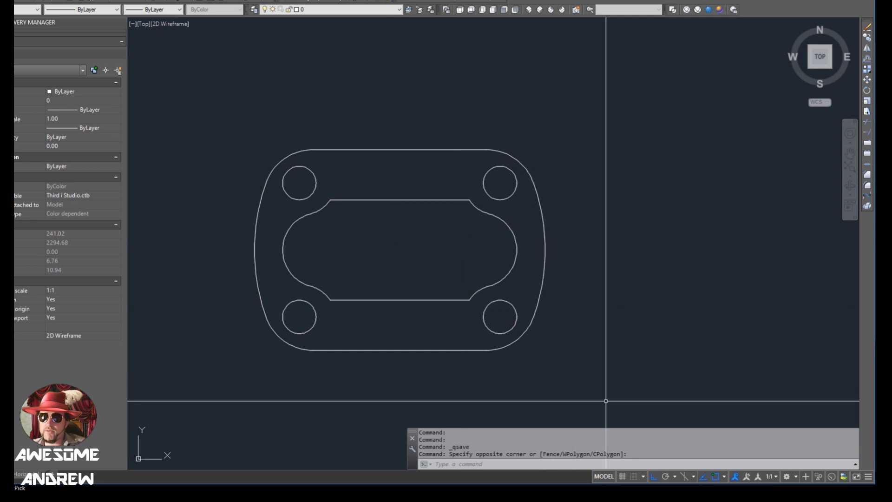
mouse_move(577, 336)
middle_down()
mouse_move(573, 324)
mouse_move(553, 331)
middle_up()
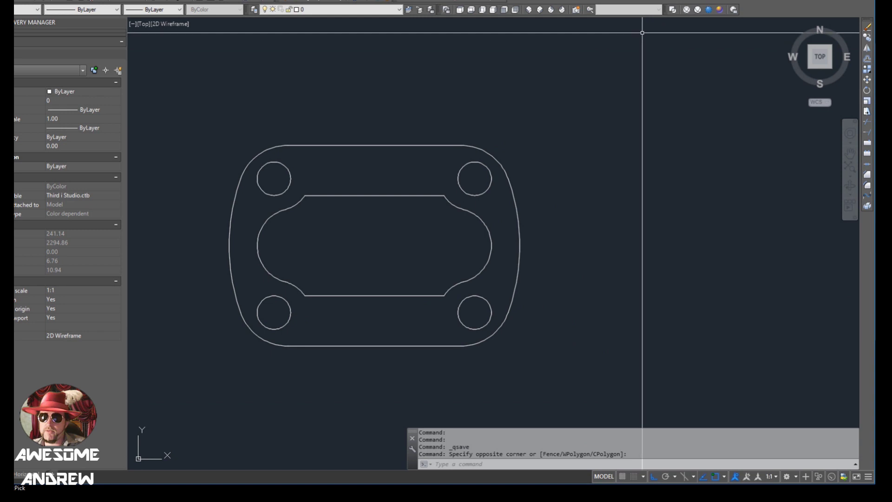
middle_drag(398, 173, 404, 175)
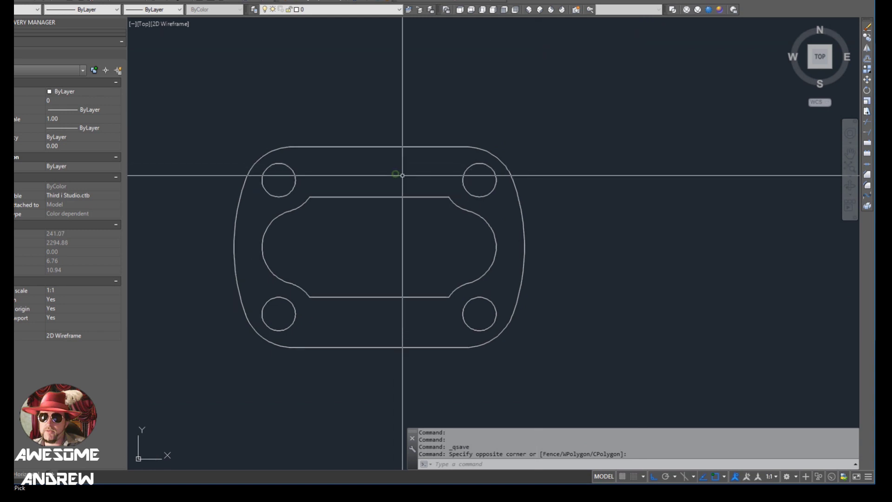